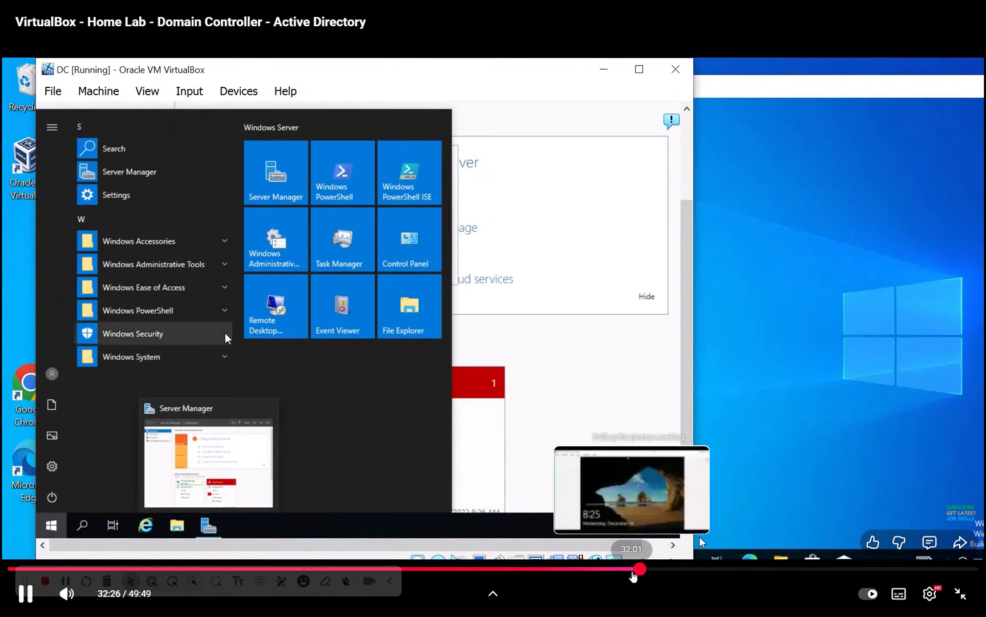
Launch Add Roles and Features from the Manage menu and advance to the Select server roles page
click(632, 569)
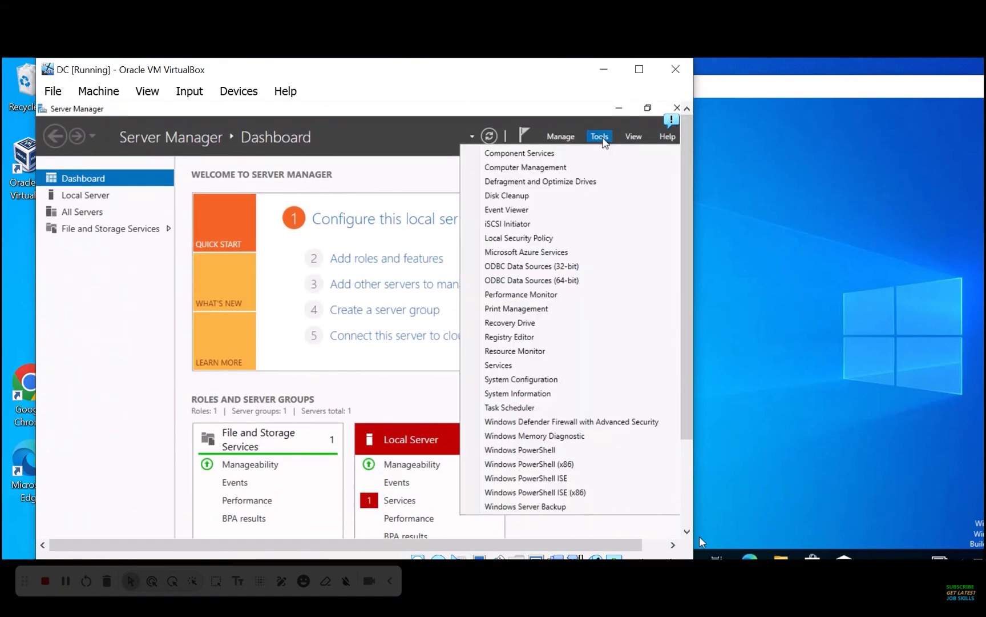
mouse_move(853, 383)
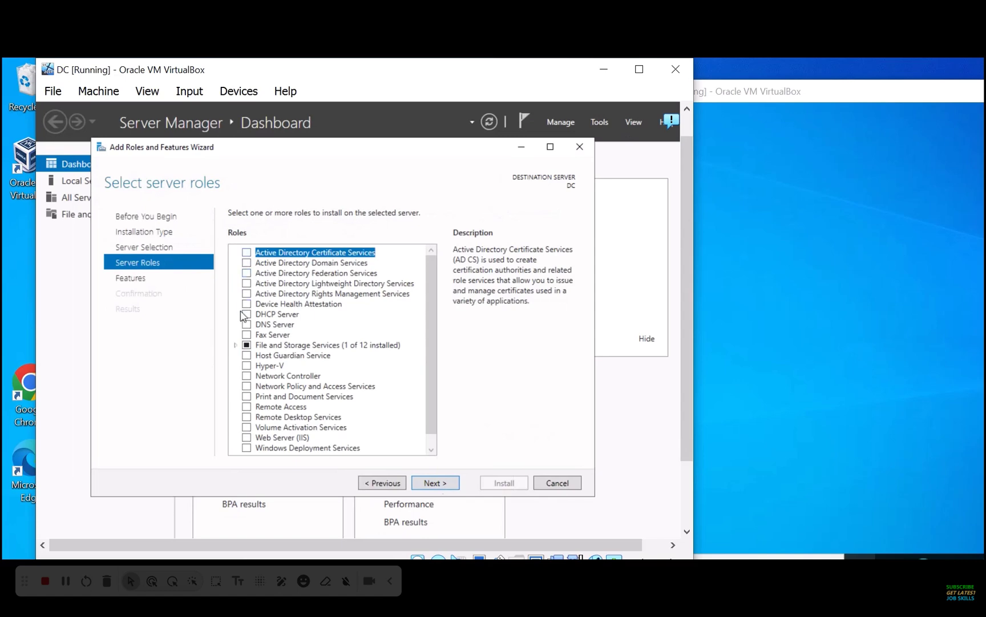
Select Active Directory Domain Services with its required features and install them on DC
click(246, 263)
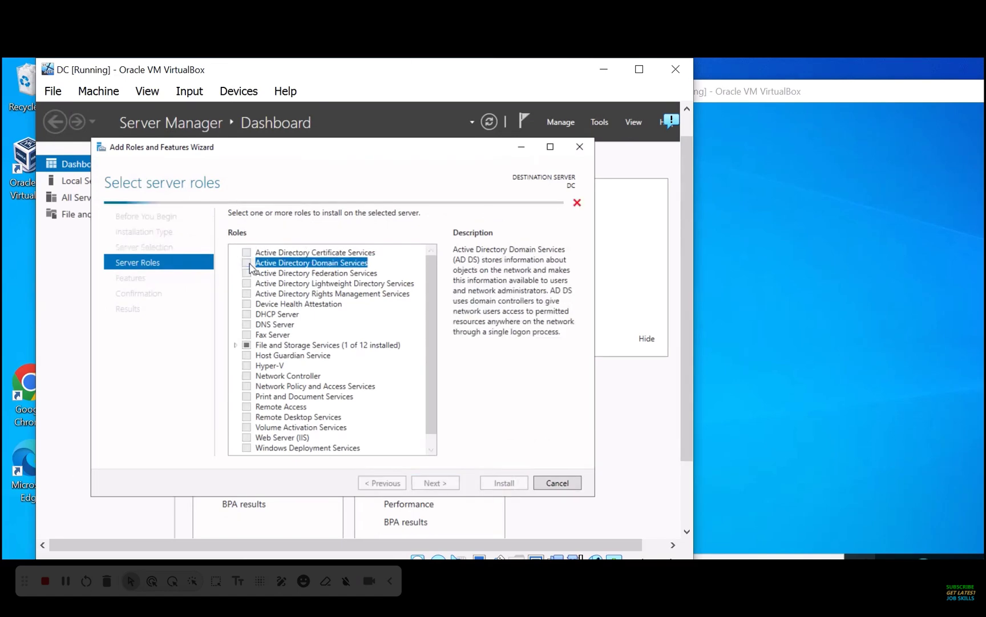
click(377, 432)
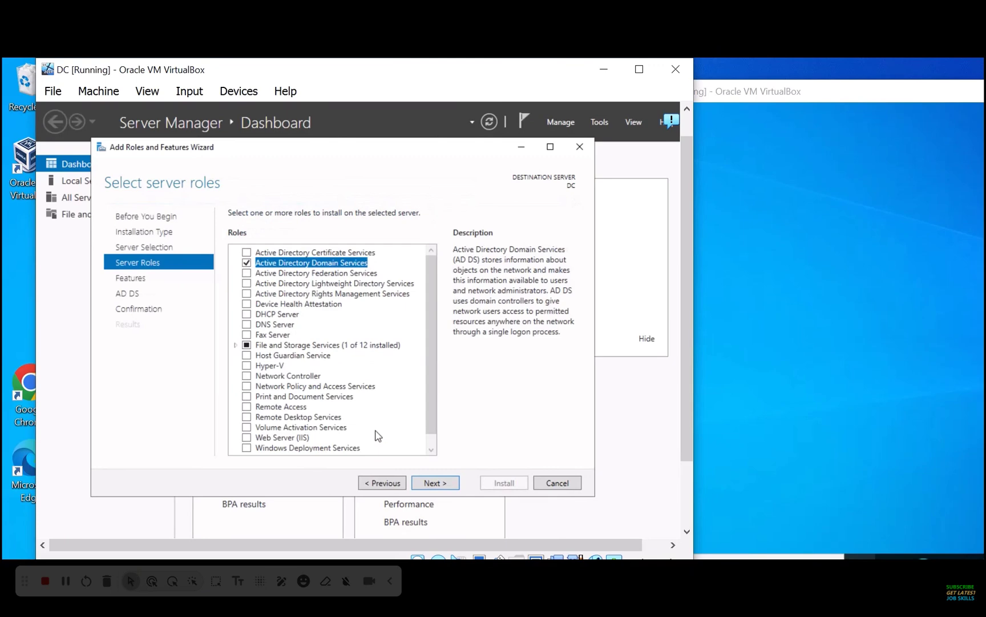
click(435, 483)
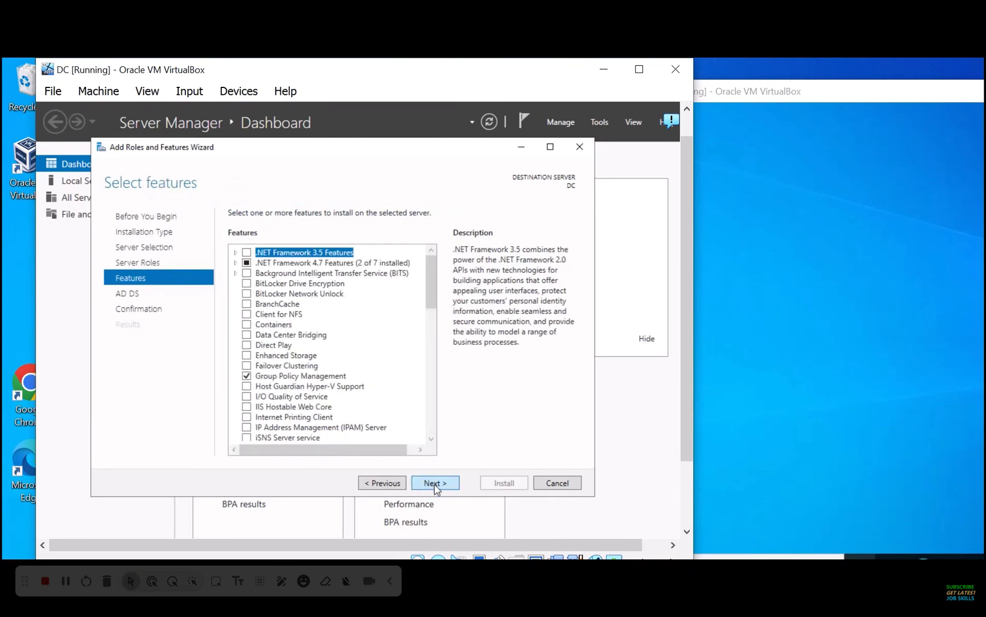
click(435, 483)
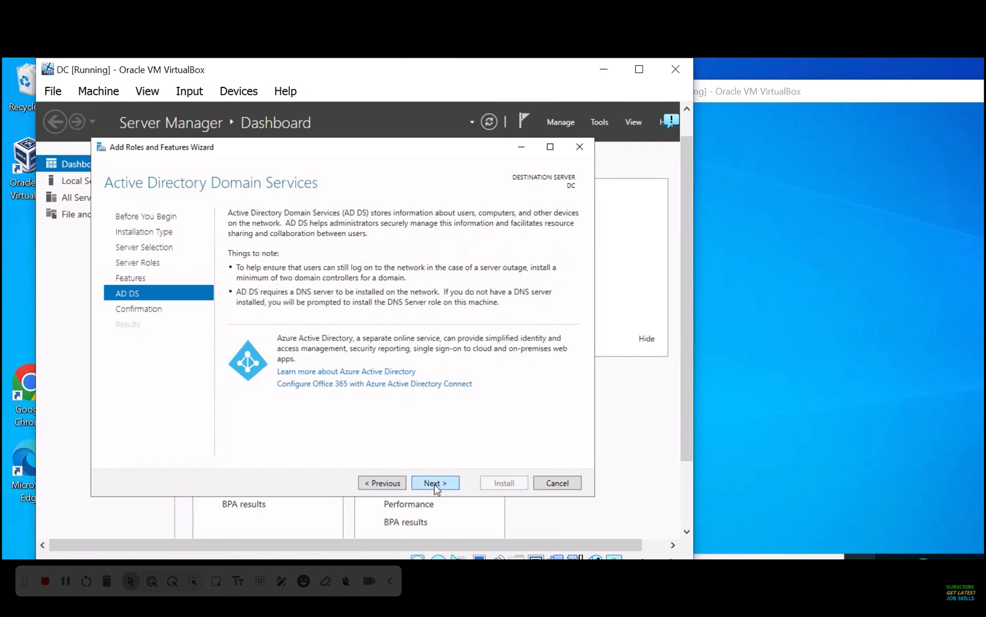
click(444, 487)
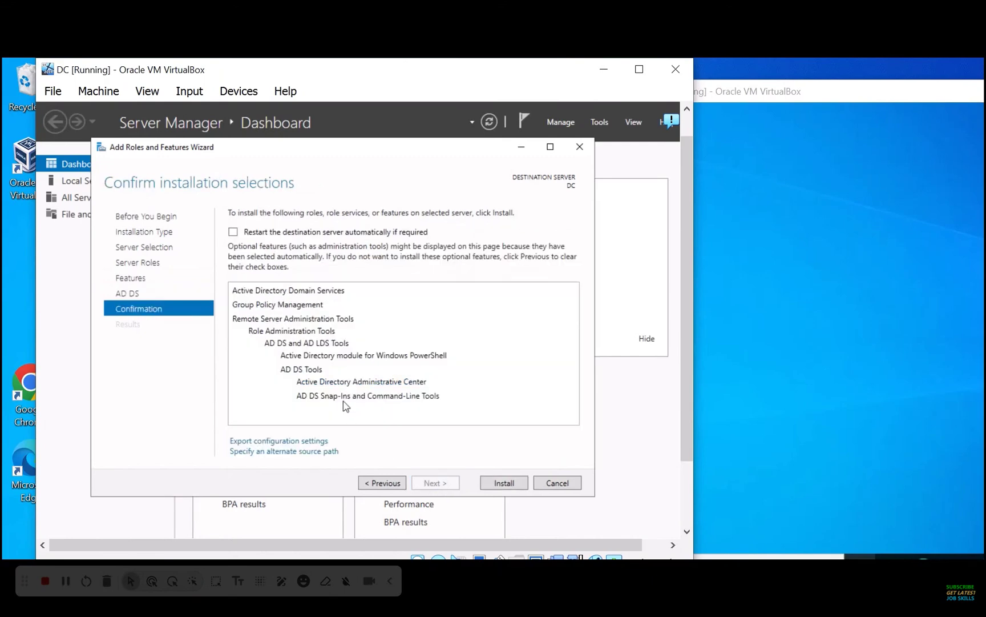
click(501, 484)
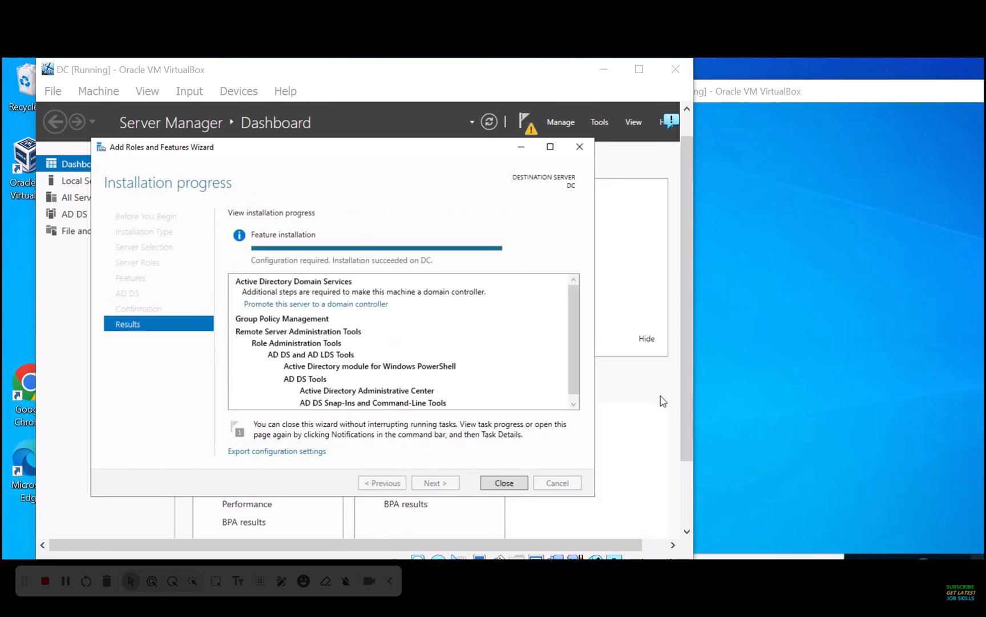
click(730, 408)
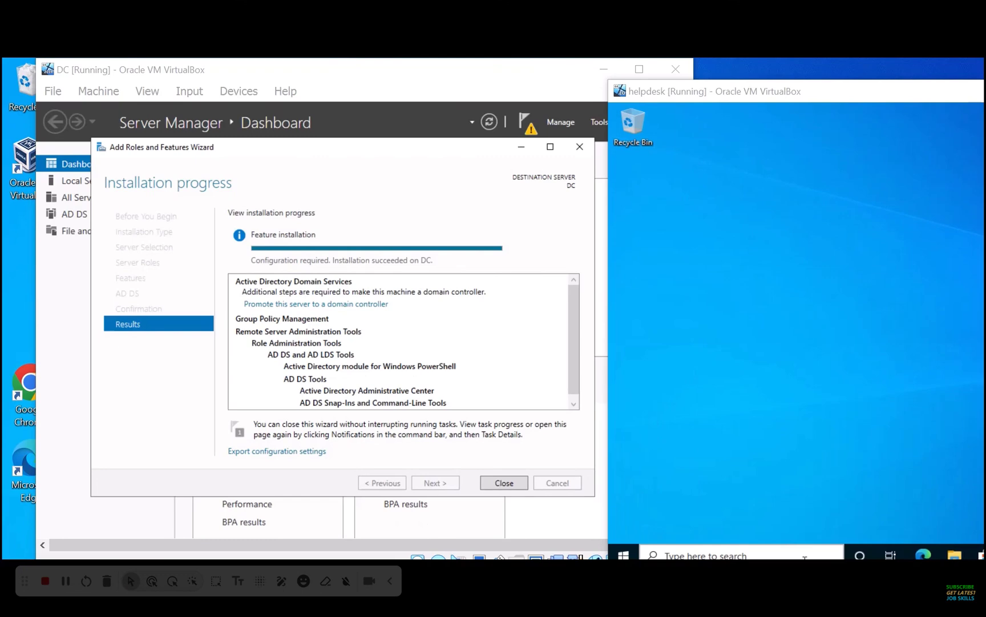
Start promoting DC as a new forest with root domain jobskillshare.org
click(608, 420)
click(302, 305)
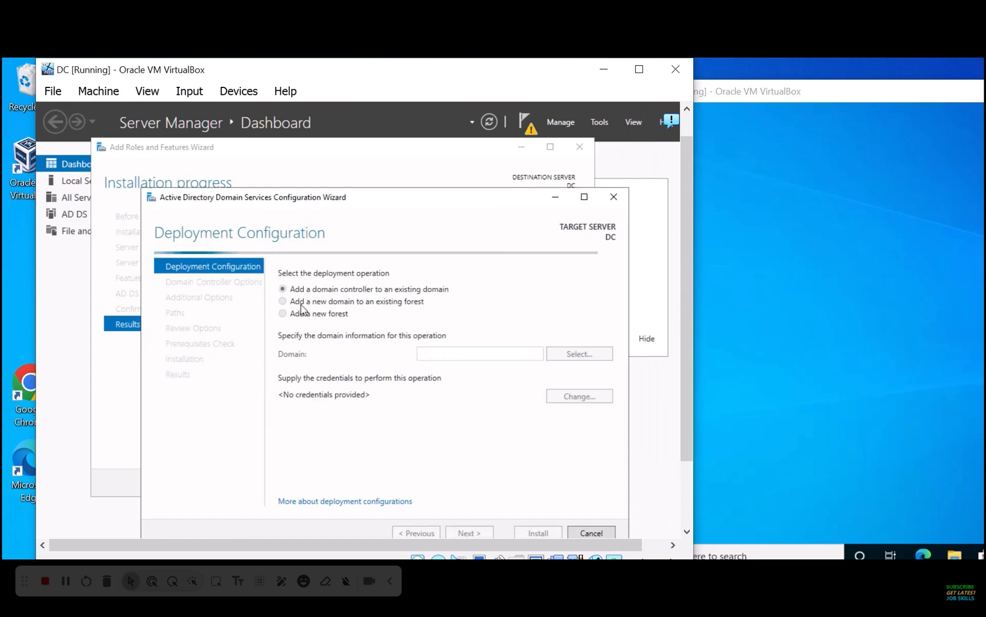
click(284, 314)
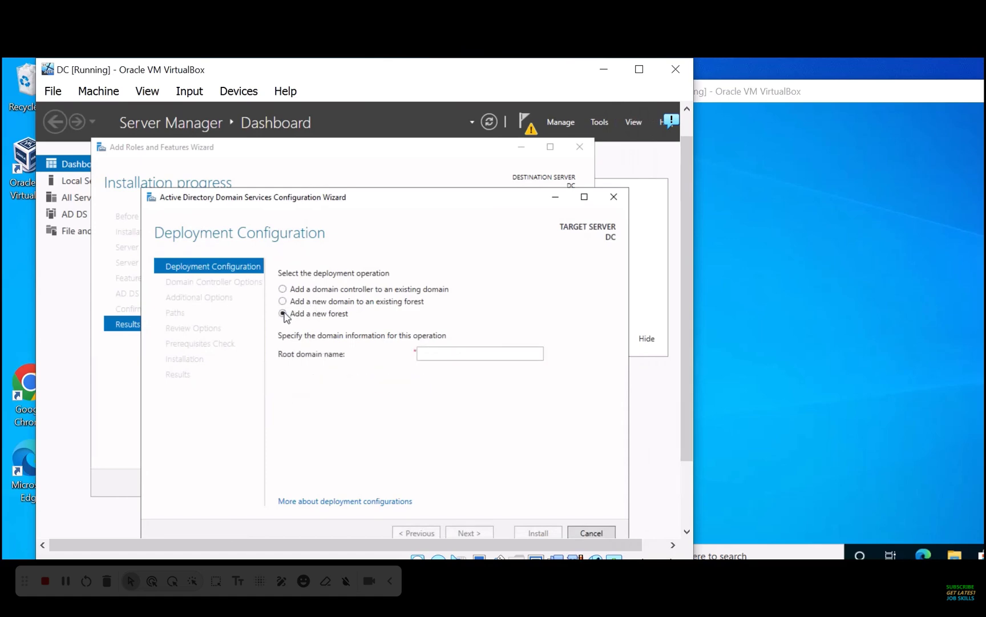
click(475, 352)
text(jobskillshare.org)
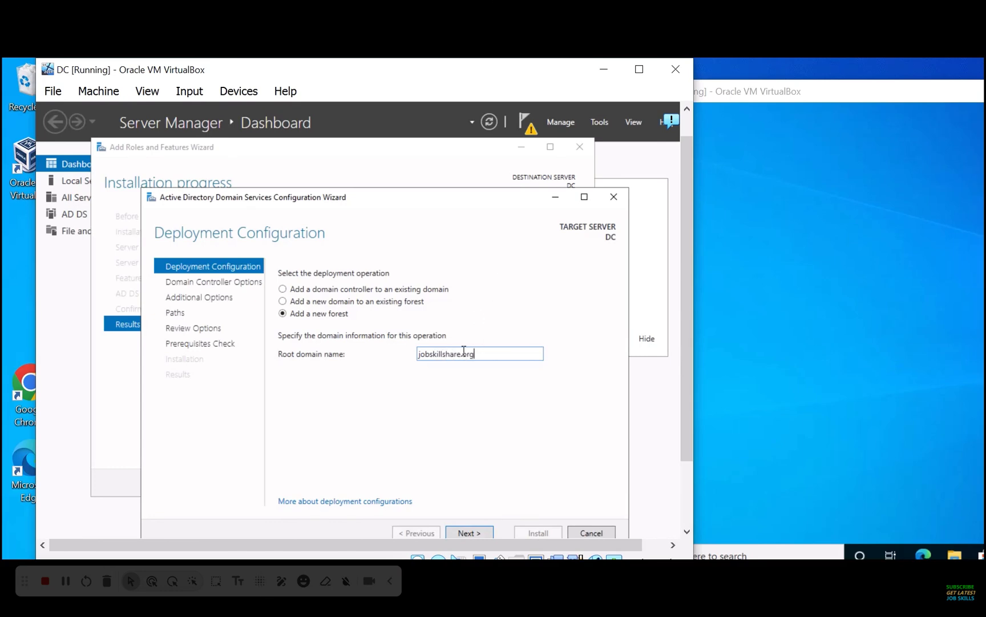
drag(464, 353, 513, 370)
text(com)
click(469, 532)
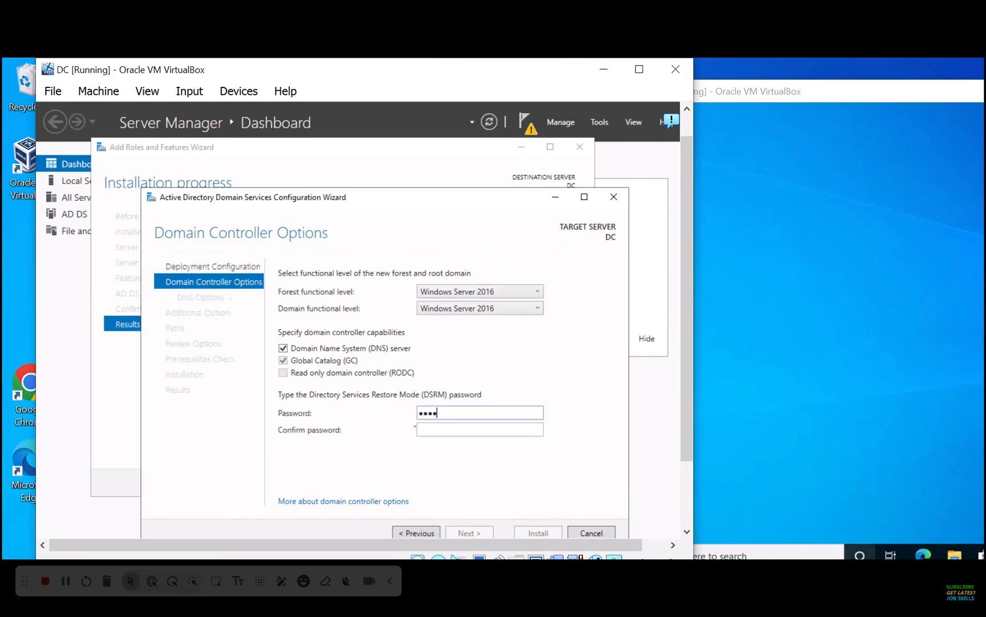
Enter and confirm the DSRM password, then skip past DNS delegation
key(Tab)
text(3)
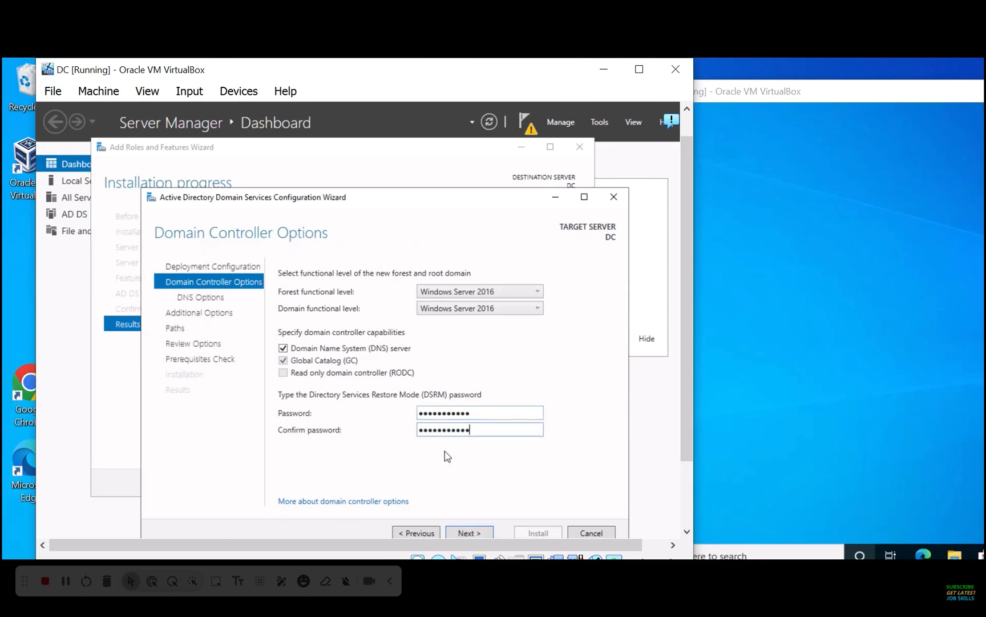
click(472, 532)
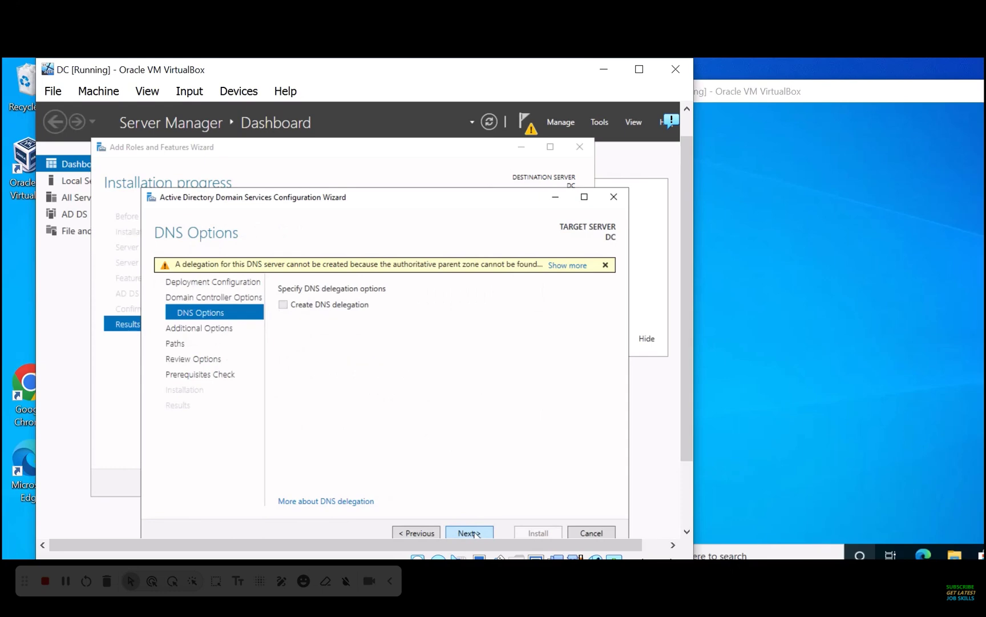
click(469, 532)
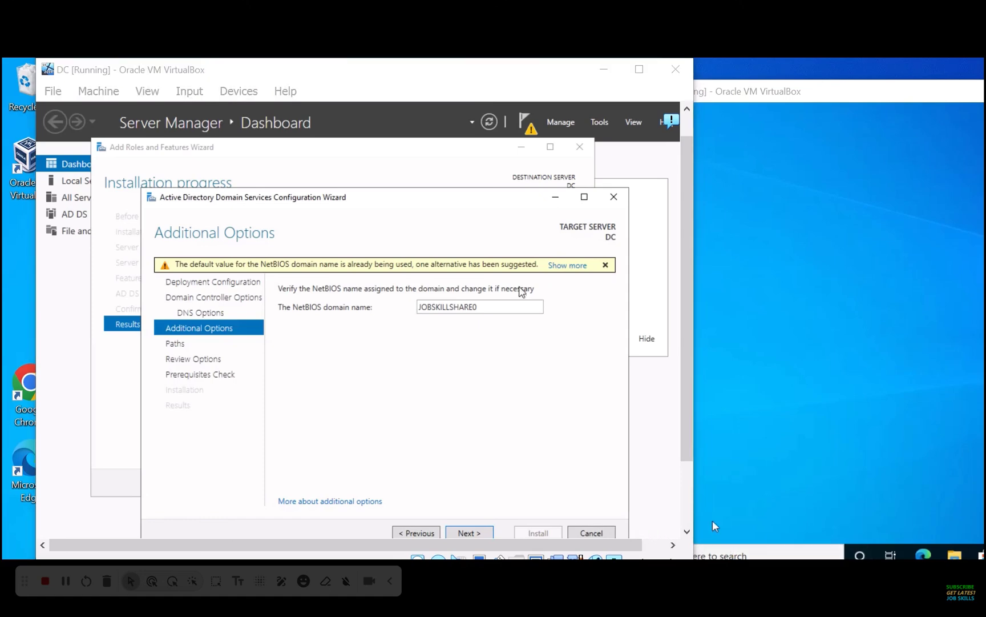
Replace the suggested NetBIOS name JOBSKILLSHARE0 with JSS
double_click(487, 306)
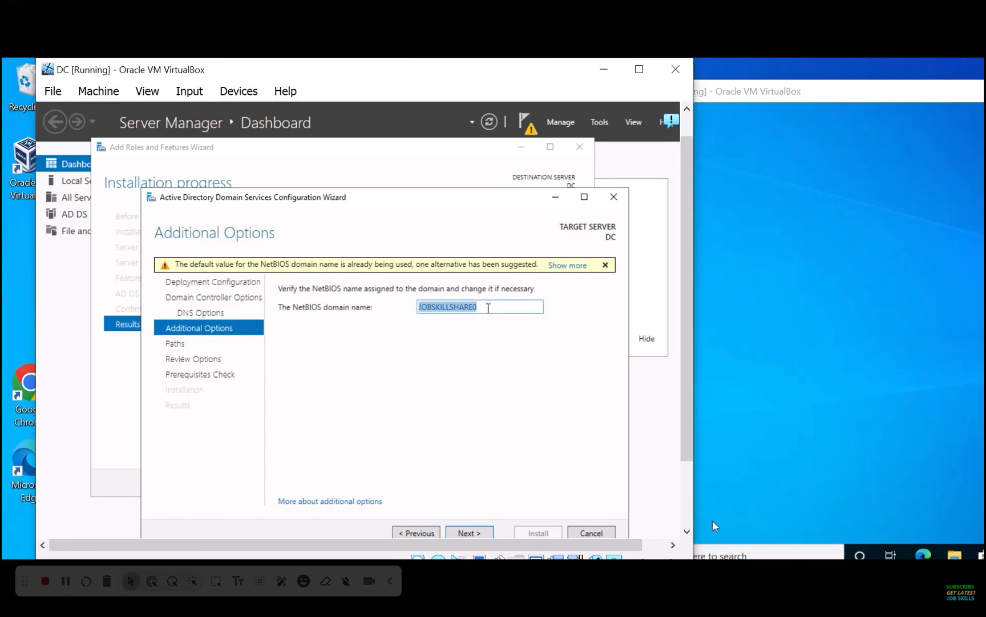
text(JSS)
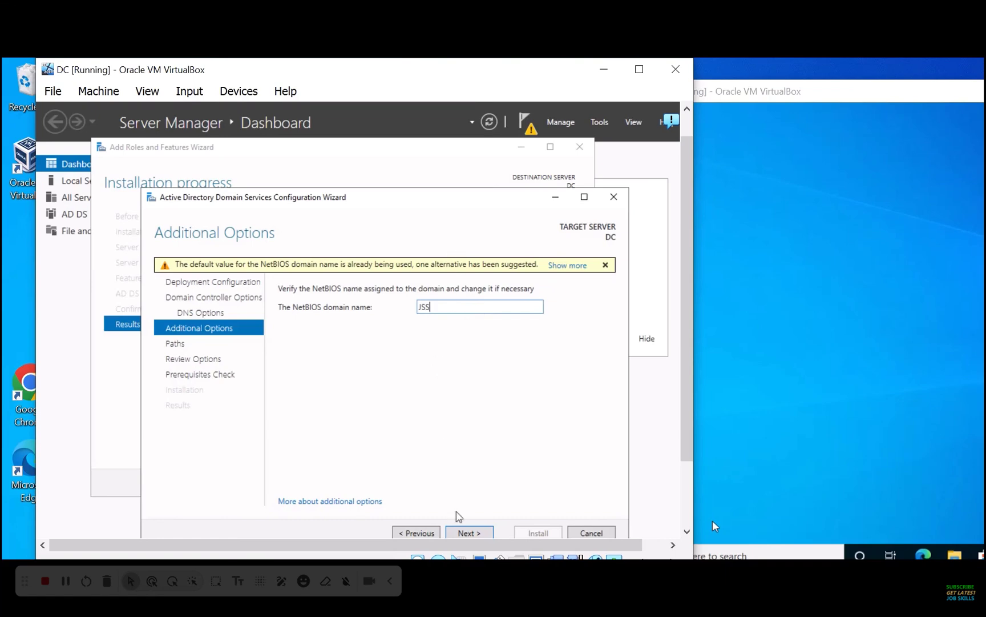
click(473, 532)
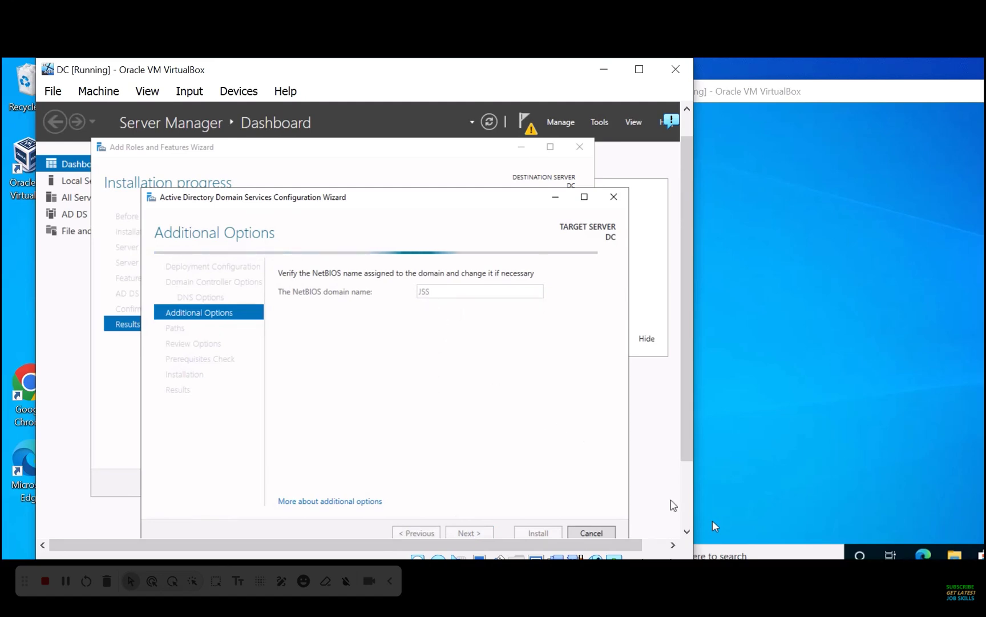
Keep the default database, log and SYSVOL paths, pass prerequisites, and install the domain controller
click(784, 557)
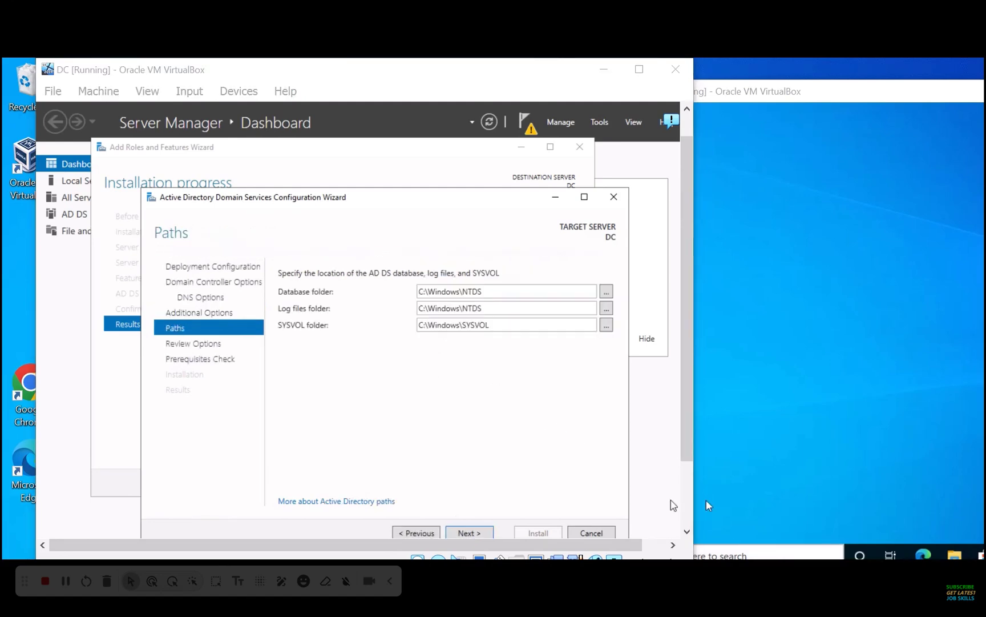
click(461, 533)
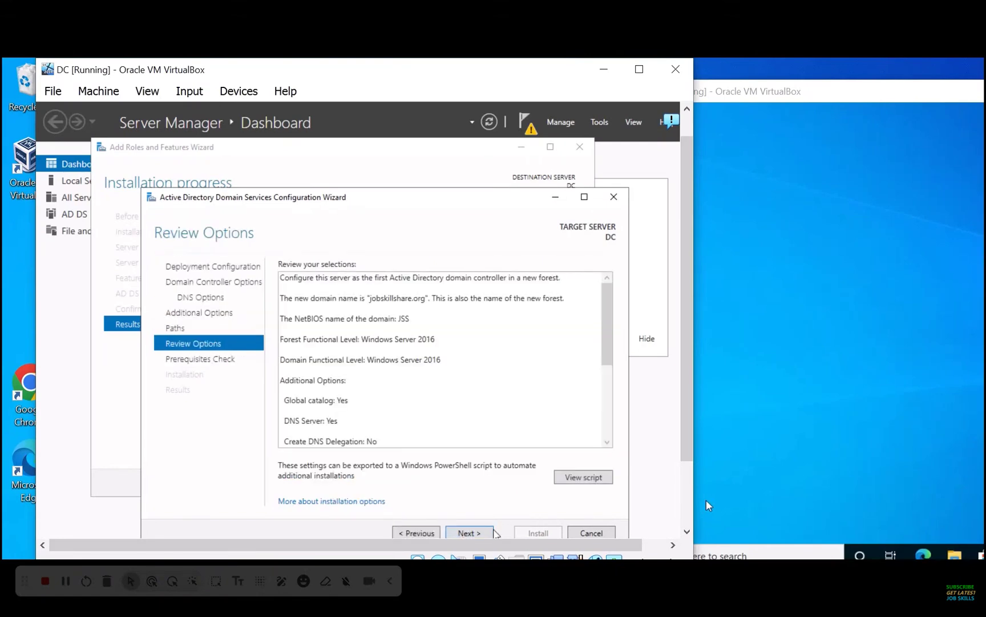
click(484, 532)
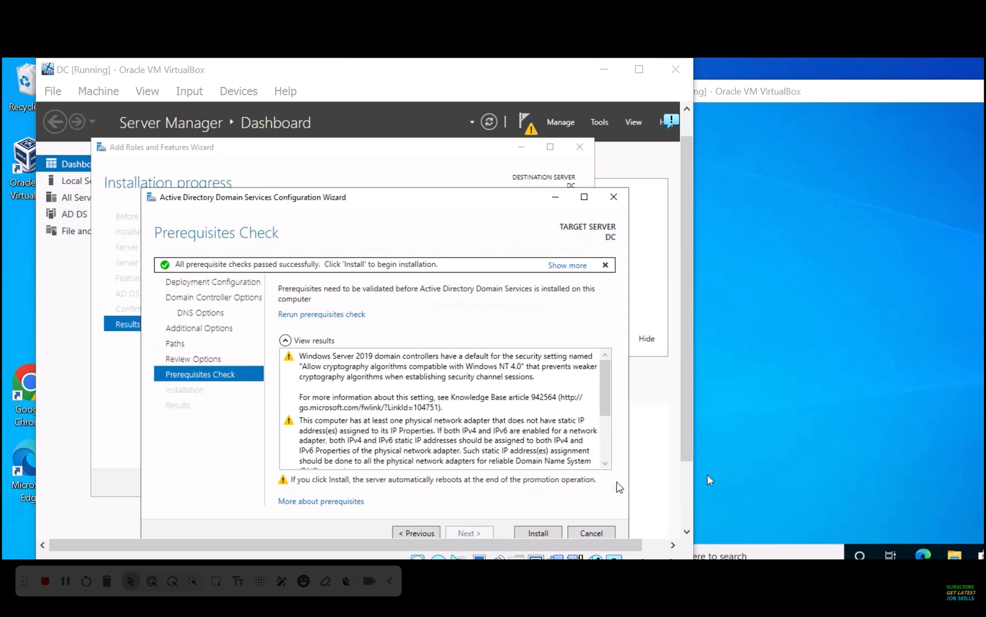
click(538, 532)
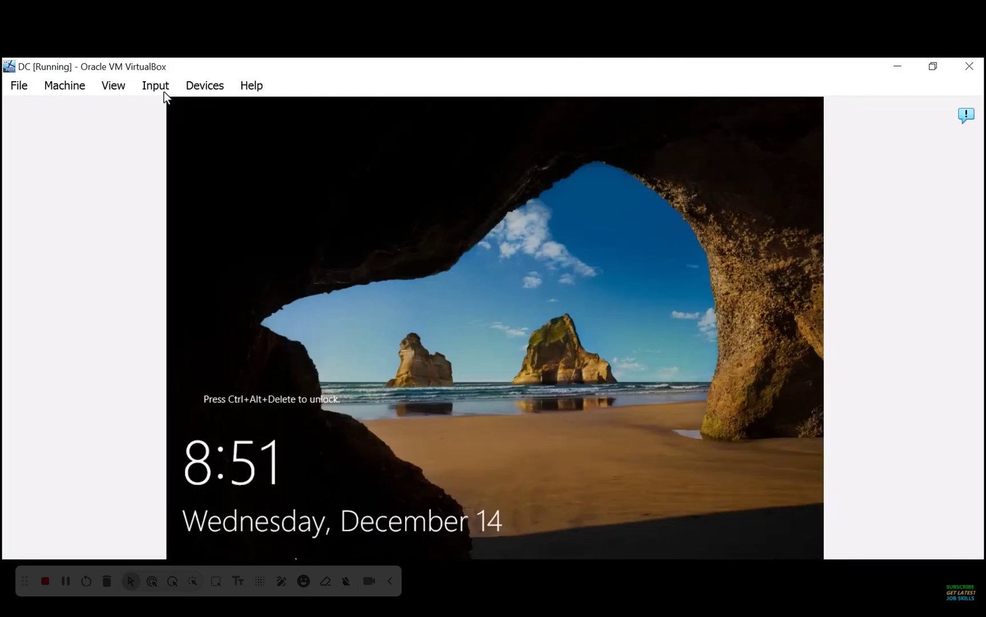
Send Ctrl-Alt-Del, sign in as the domain Administrator after one retry, and restore the window
click(158, 87)
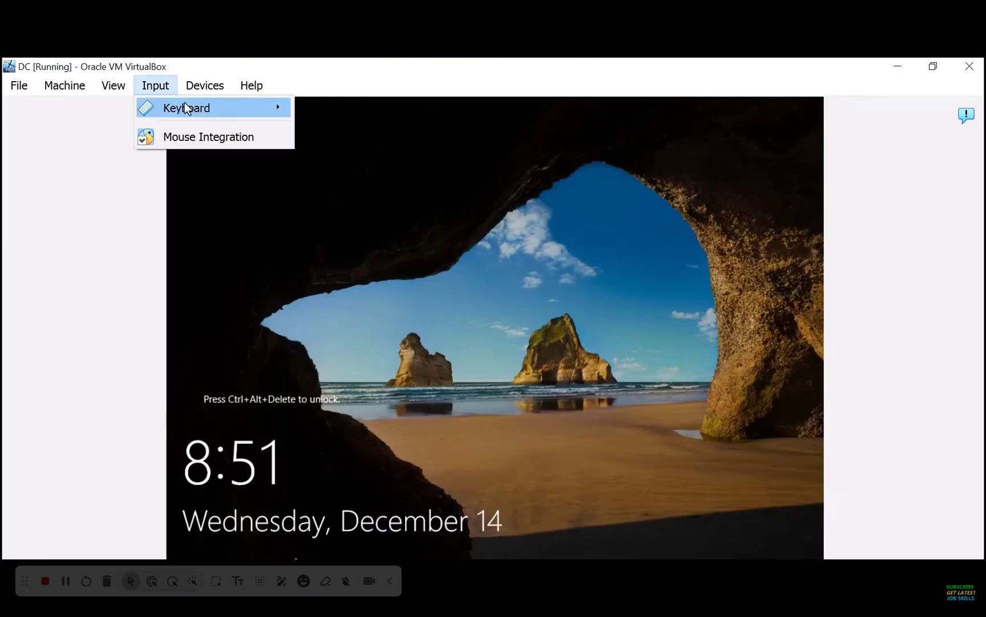
mouse_move(274, 108)
click(351, 159)
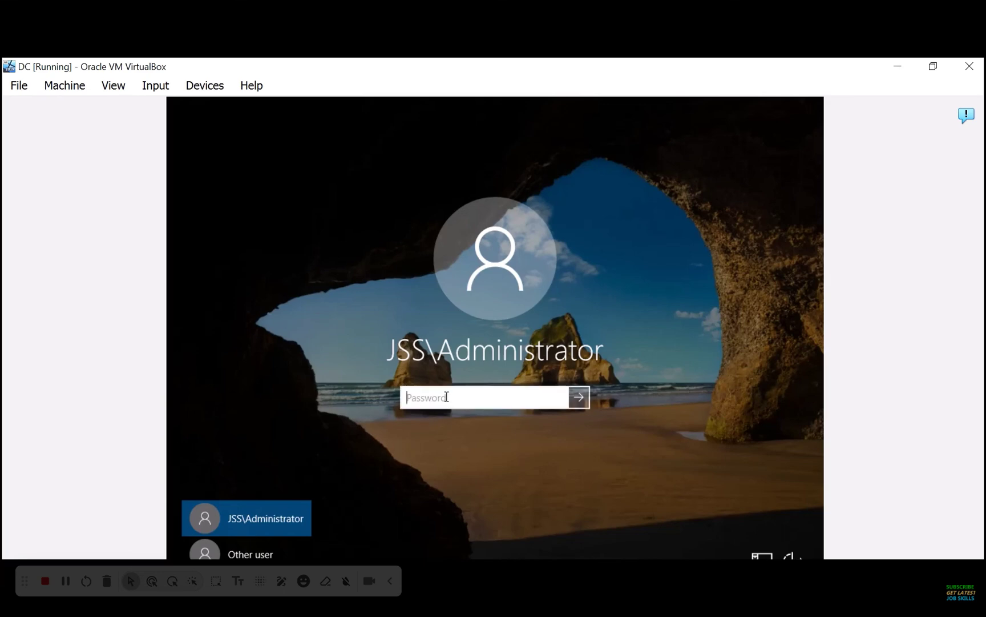
text(P)
key(Return)
key(Return)
text(P)
key(Return)
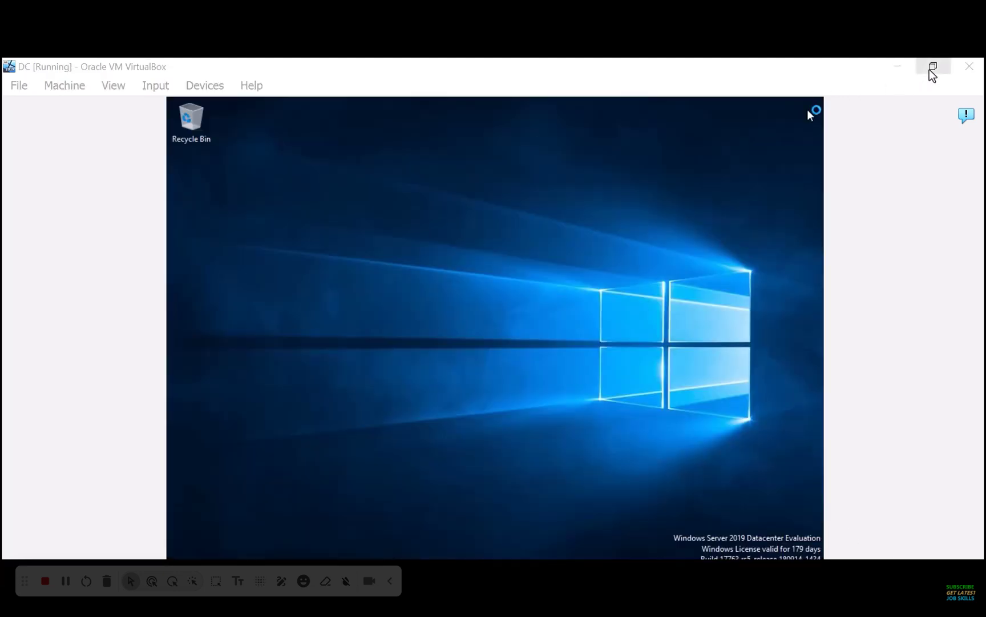
click(932, 67)
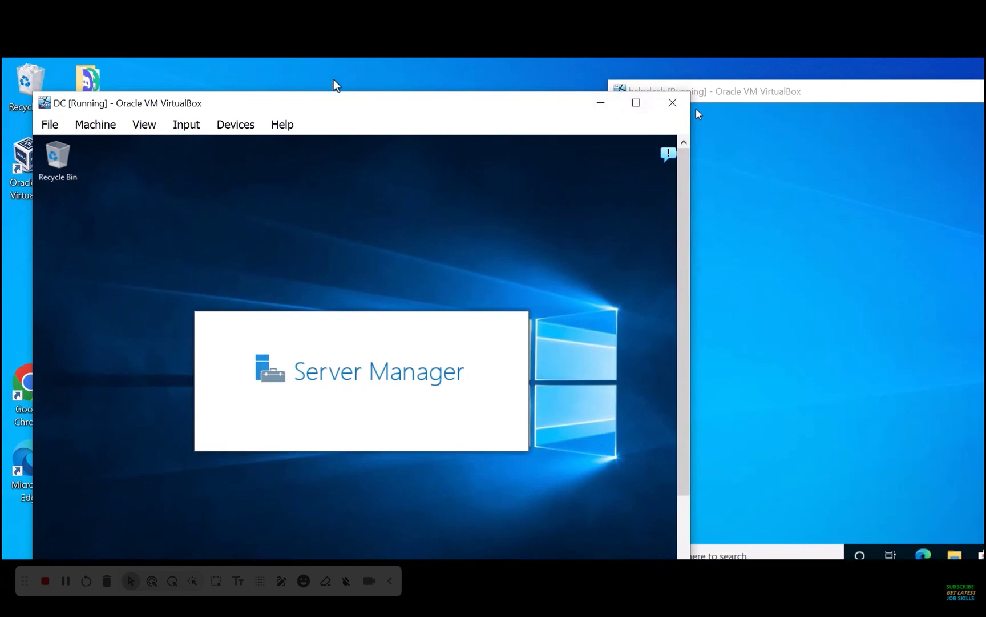
Dismiss the Windows Admin Center prompt on the DC dashboard and bring up the Tools menu
drag(332, 98, 316, 77)
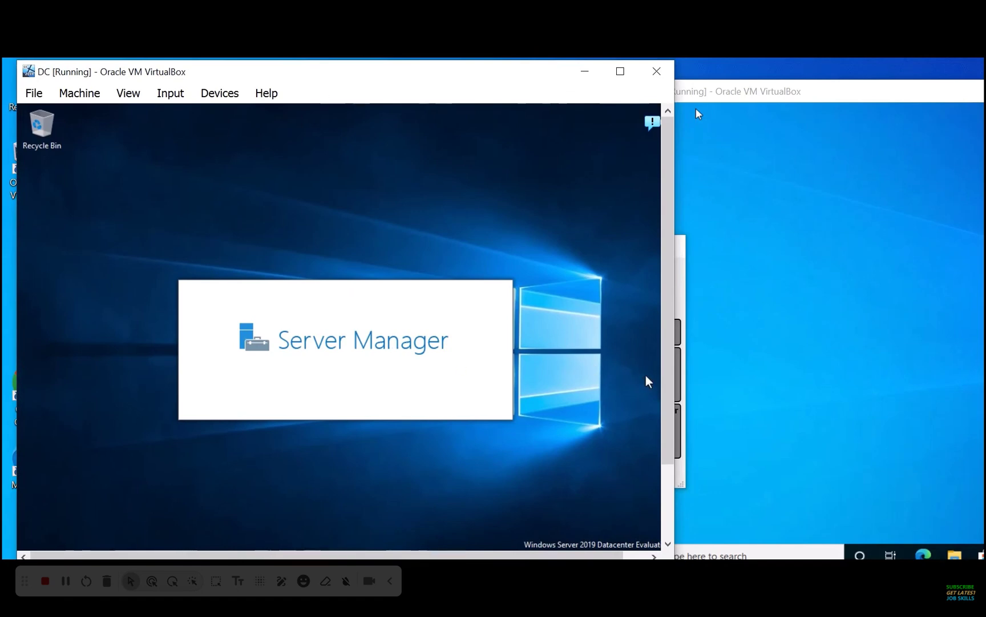
scroll(669, 473, down, 3)
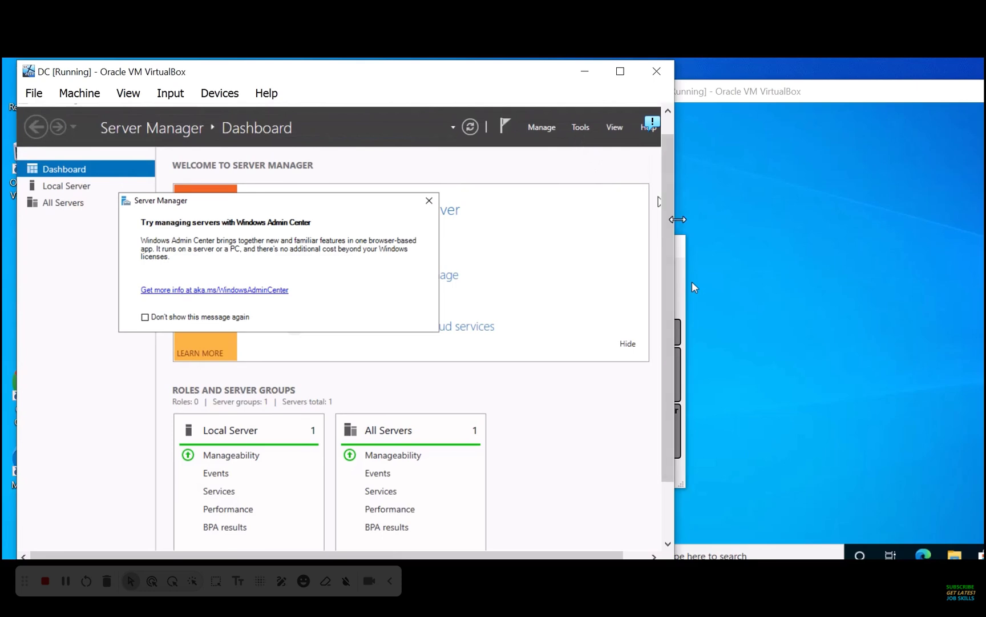
click(706, 252)
click(585, 150)
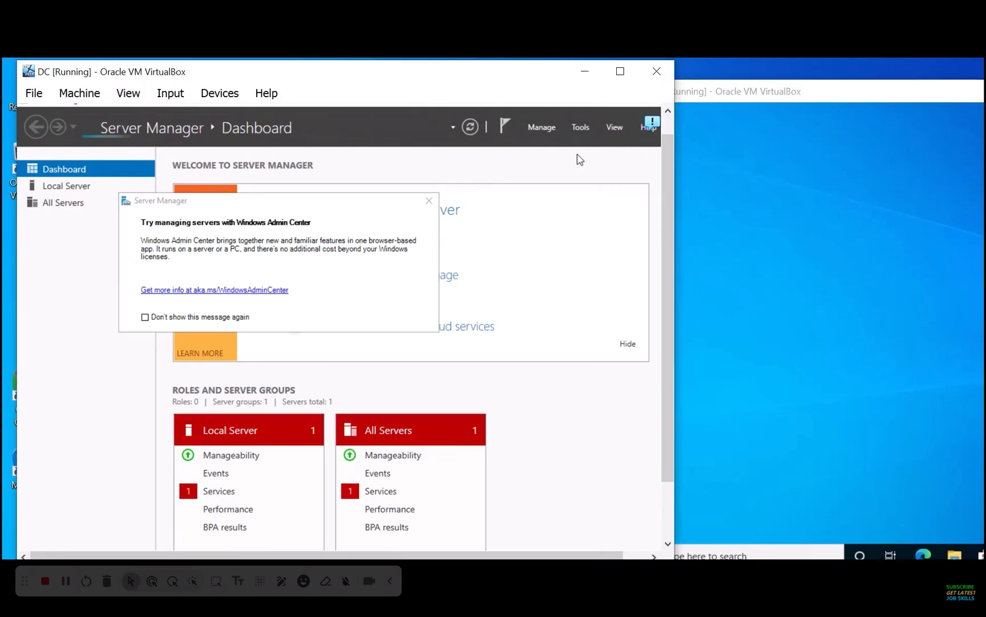
click(580, 127)
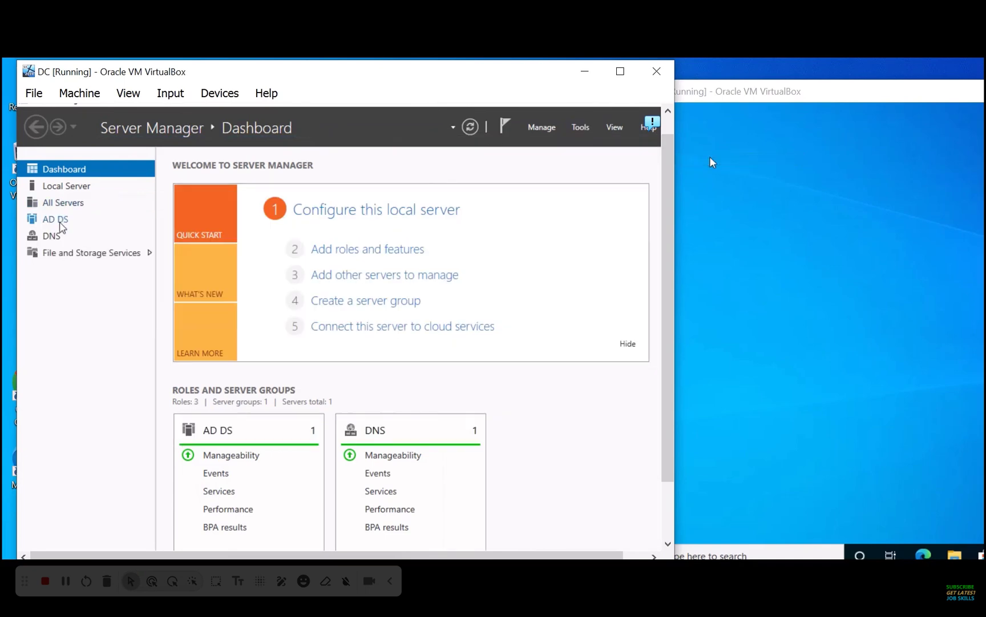
click(581, 126)
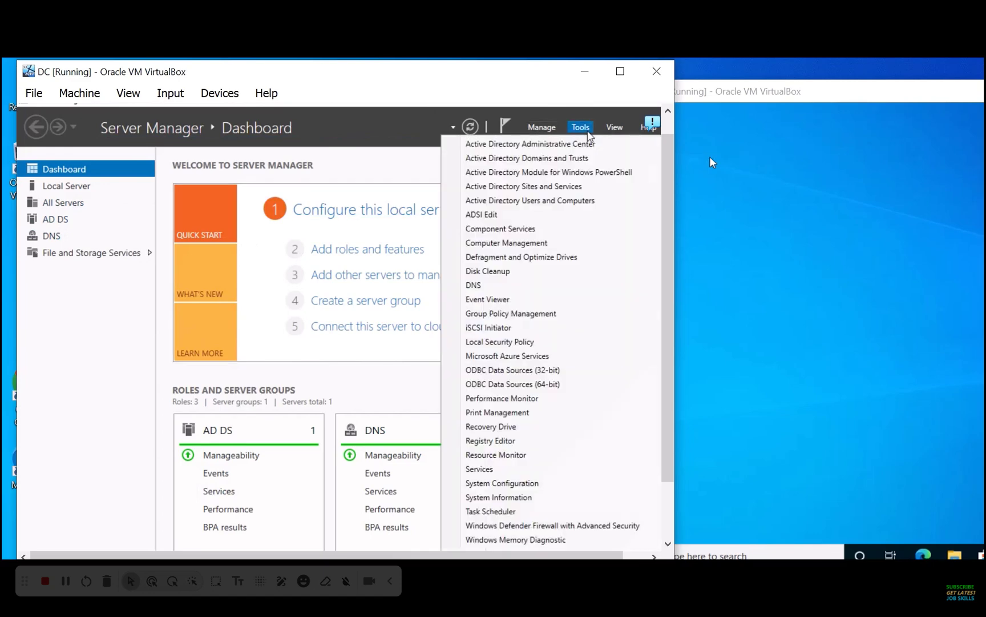
Launch Active Directory Users and Computers maximized, expand jobskillshare.org, and browse Domain Controllers, Computers and Users
click(585, 205)
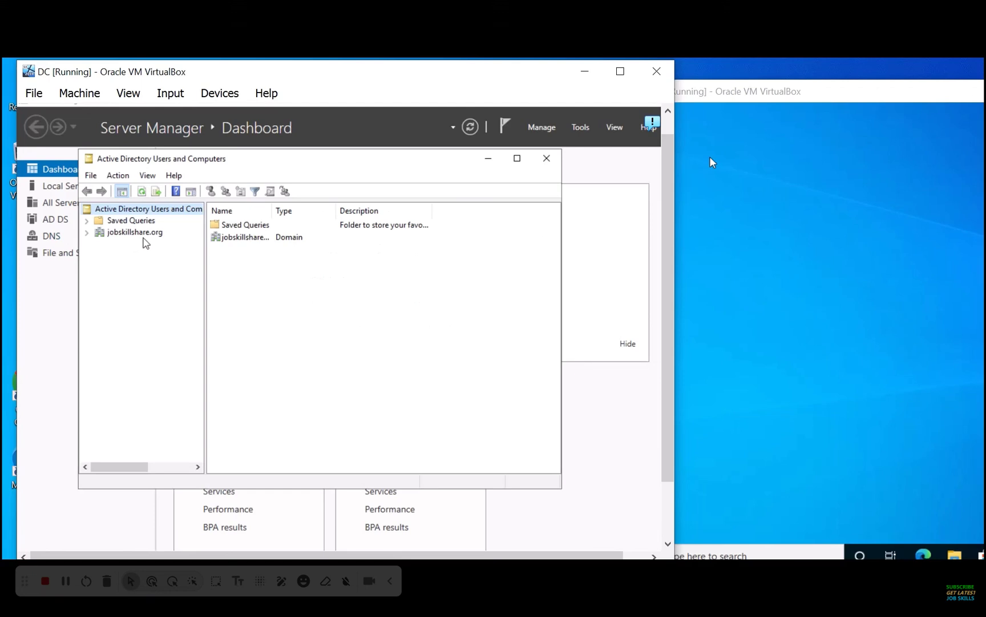
click(517, 158)
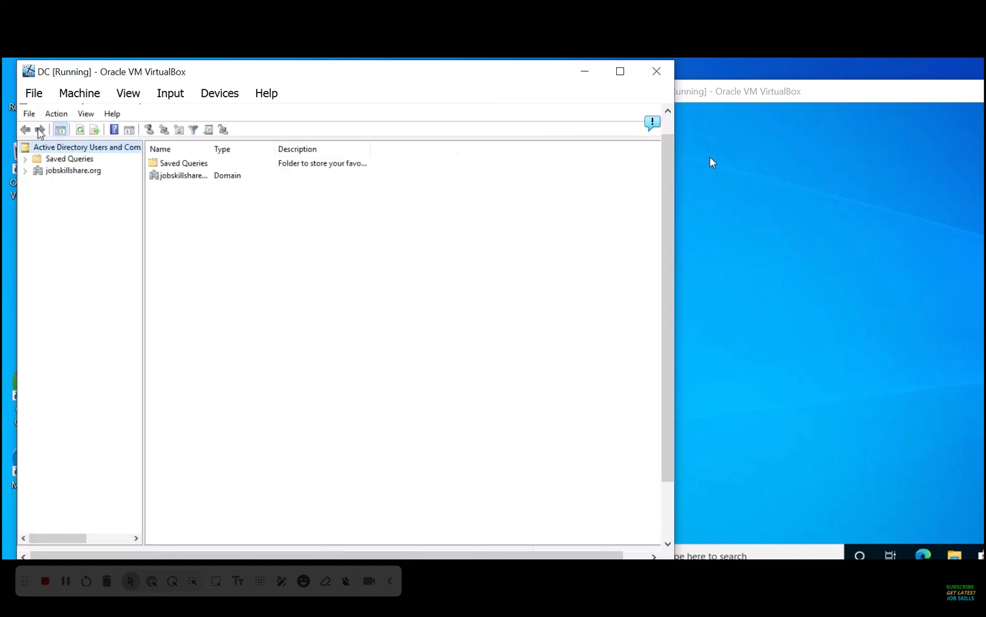
click(24, 172)
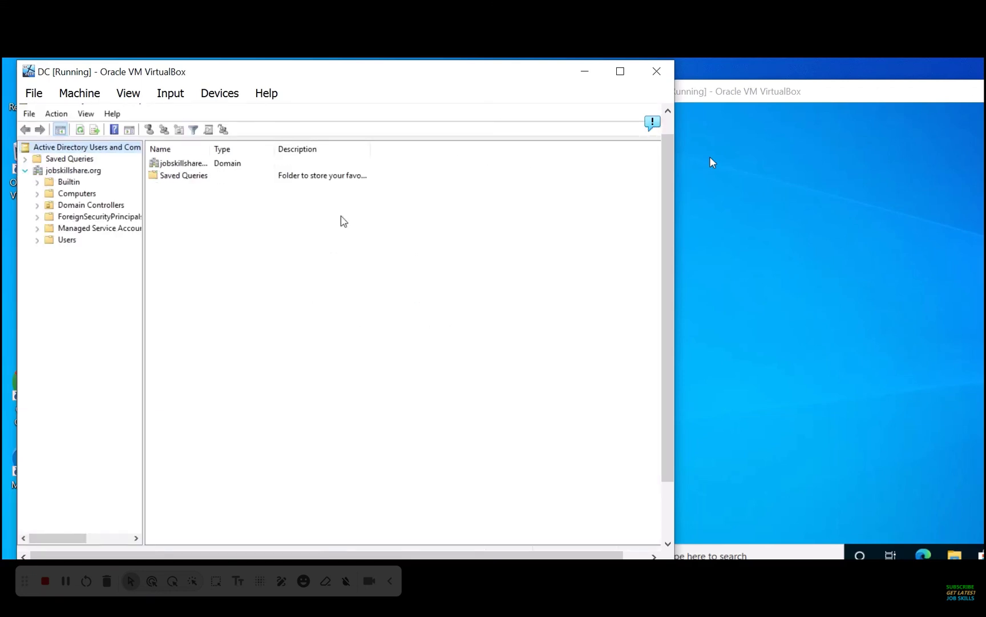
click(734, 206)
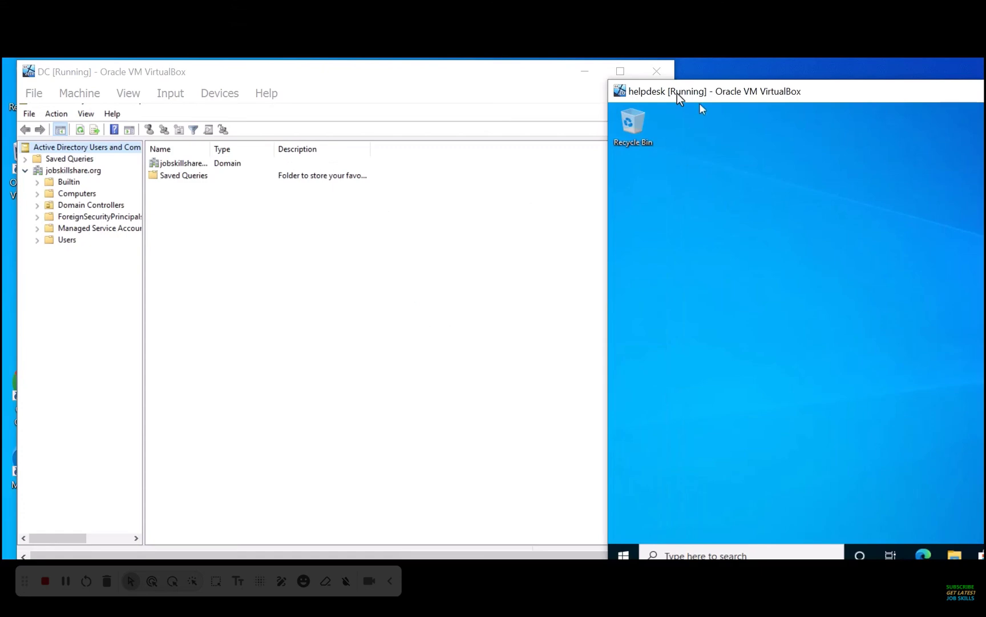
mouse_move(677, 93)
mouse_down()
mouse_move(692, 103)
mouse_move(682, 102)
mouse_up()
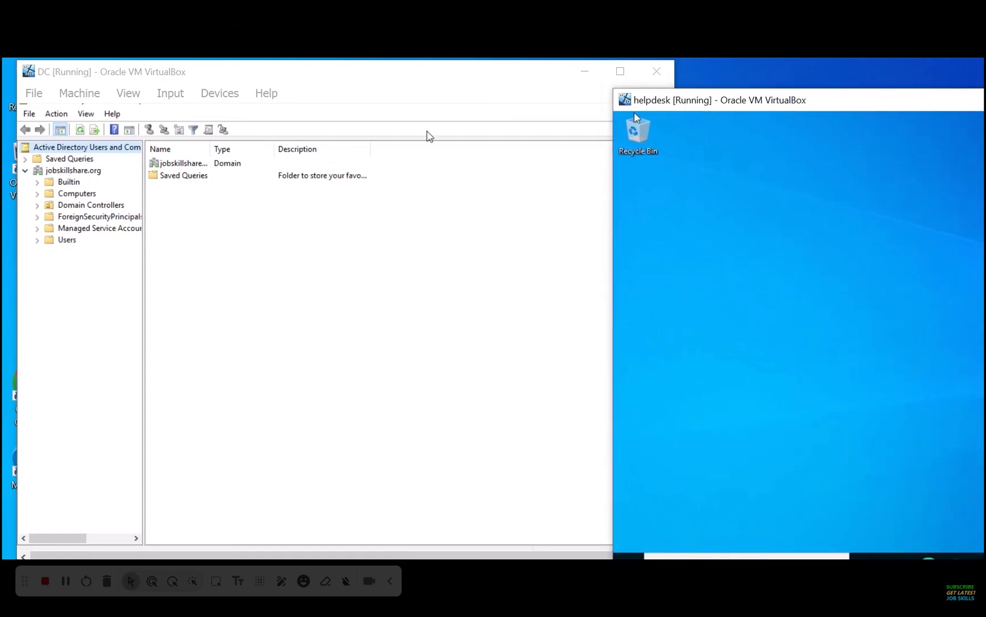
click(90, 196)
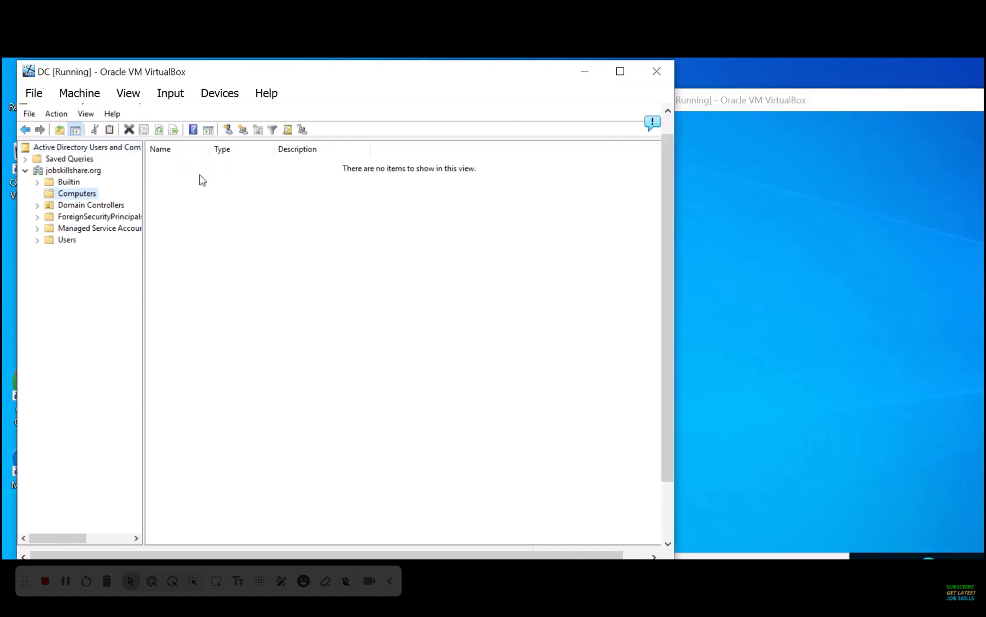
click(159, 129)
click(118, 206)
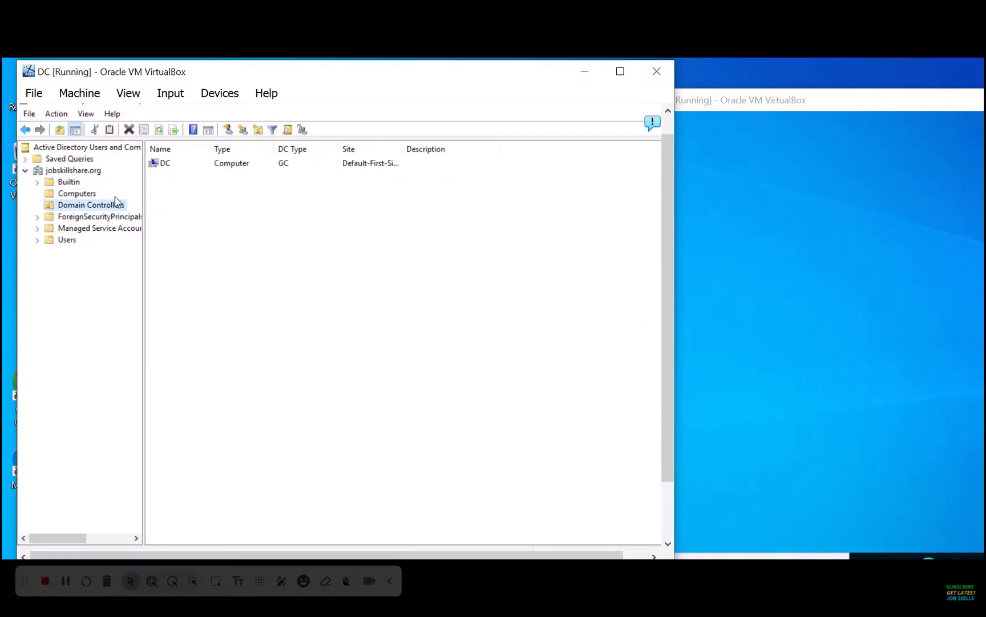
click(91, 194)
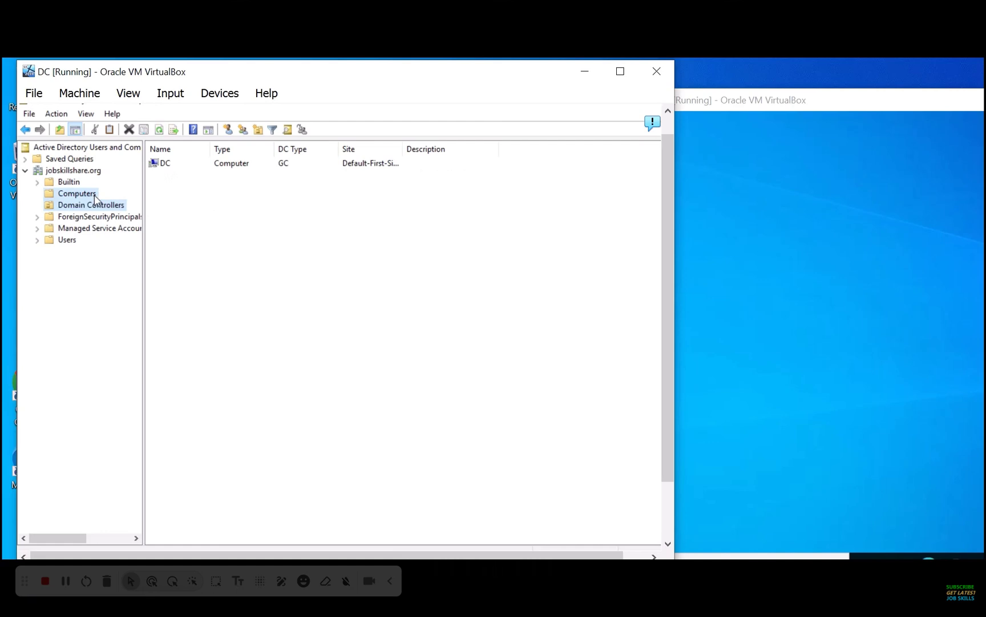
click(68, 240)
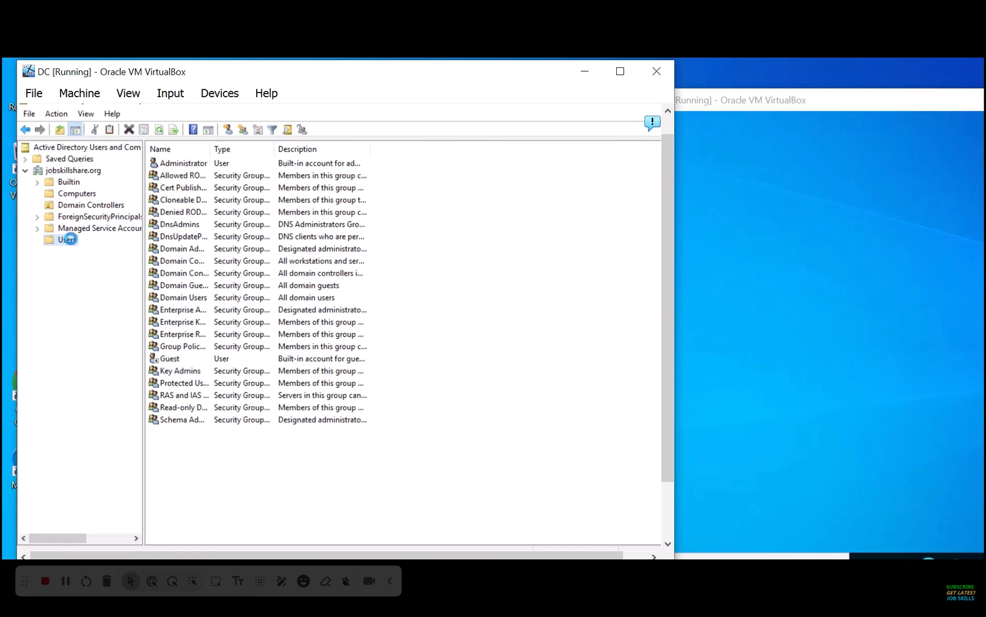
Start a new user in Users with first name helpdesk and last name jss
right_click(69, 240)
mouse_move(119, 283)
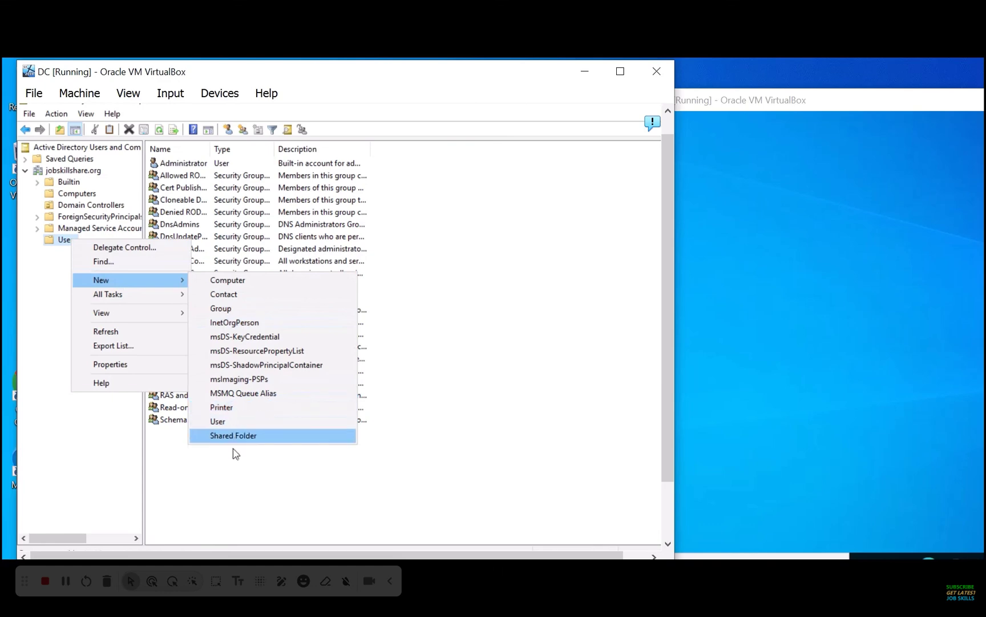
right_click(227, 483)
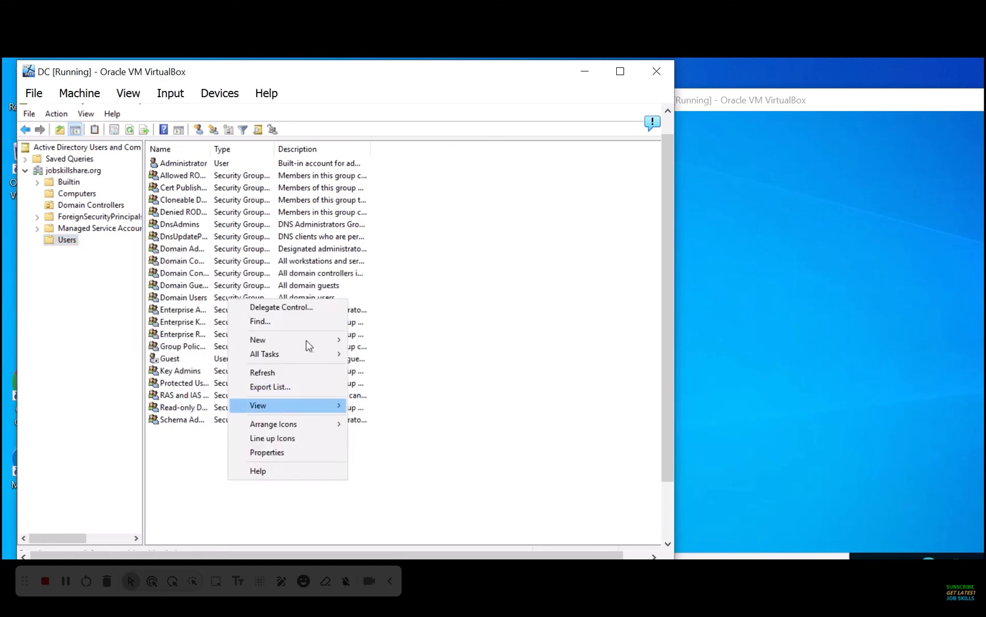
mouse_move(326, 334)
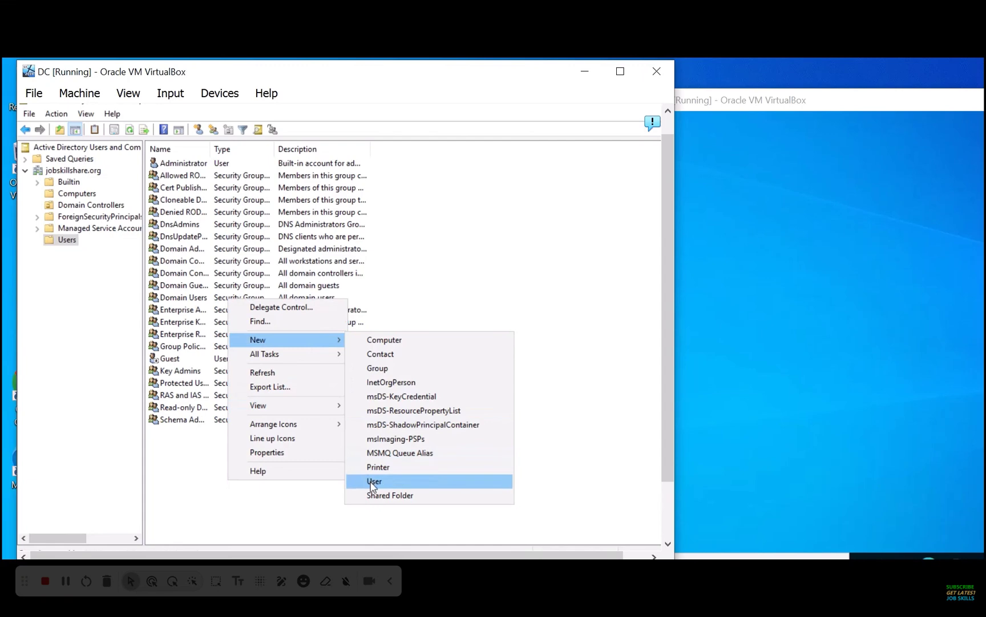
click(439, 258)
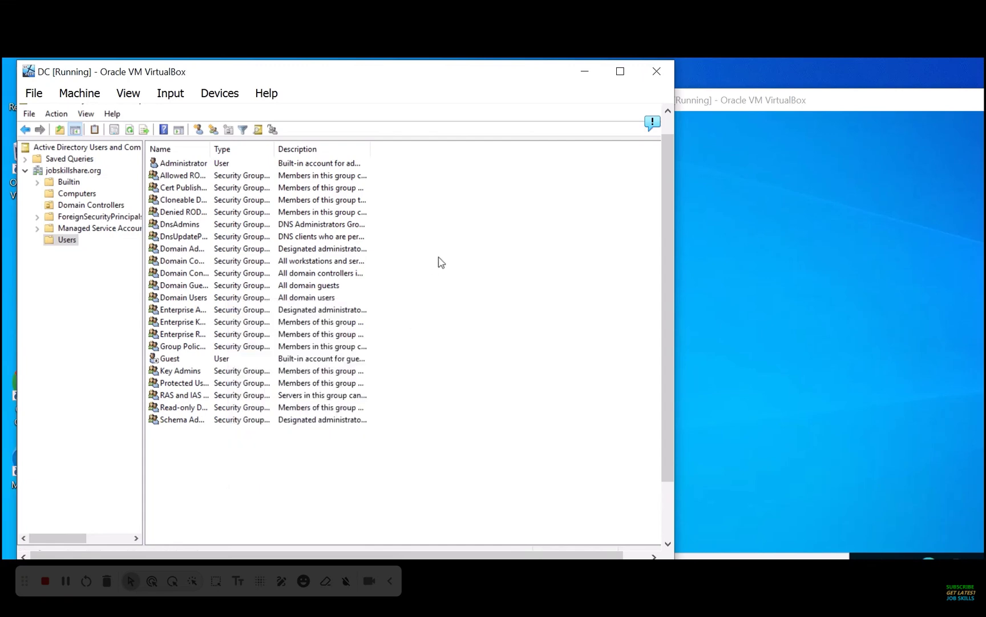
click(199, 130)
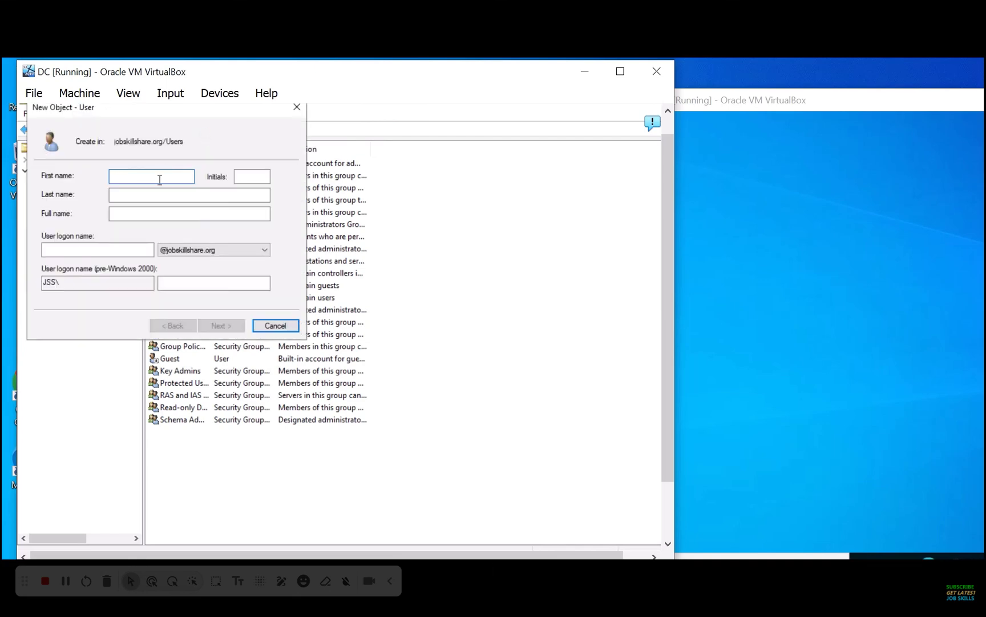
text(helpdesk)
click(252, 176)
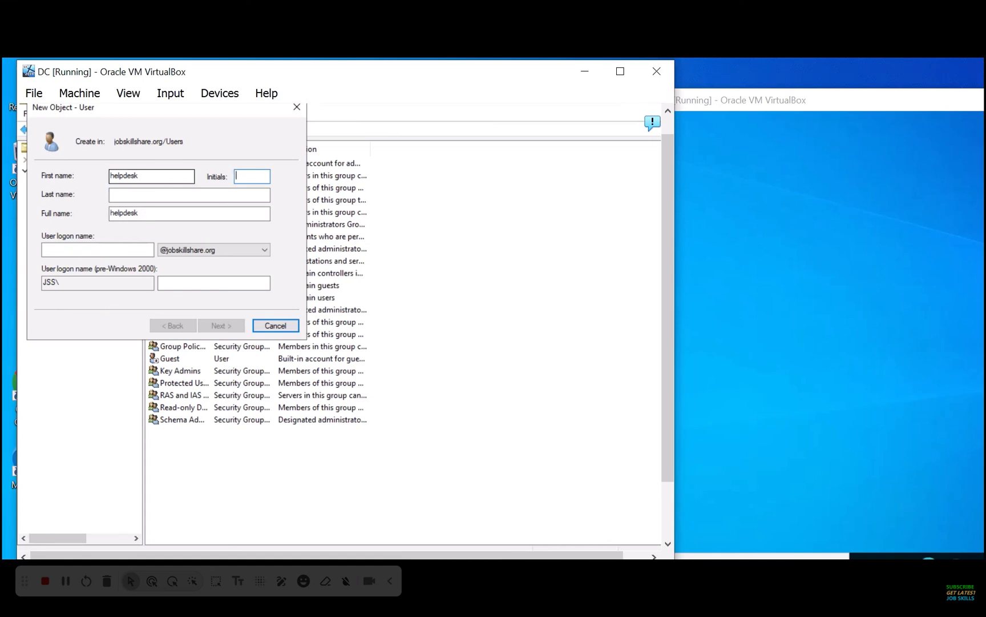
key(Tab)
text(jss)
key(Tab)
Set the logon name helpdesk and a password, then finish creating the user
click(98, 250)
text(helpdesk)
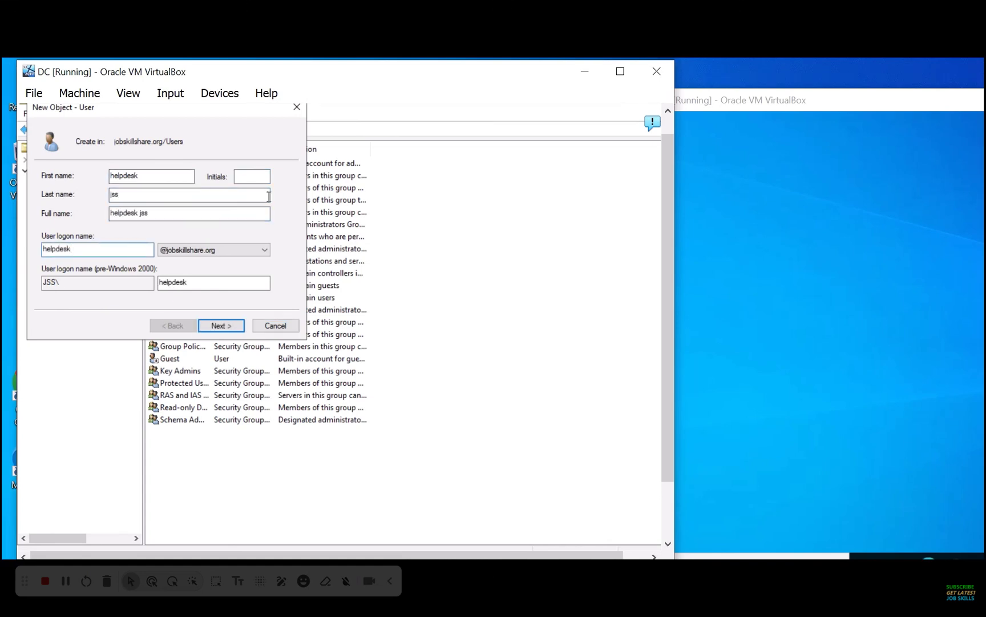
click(211, 324)
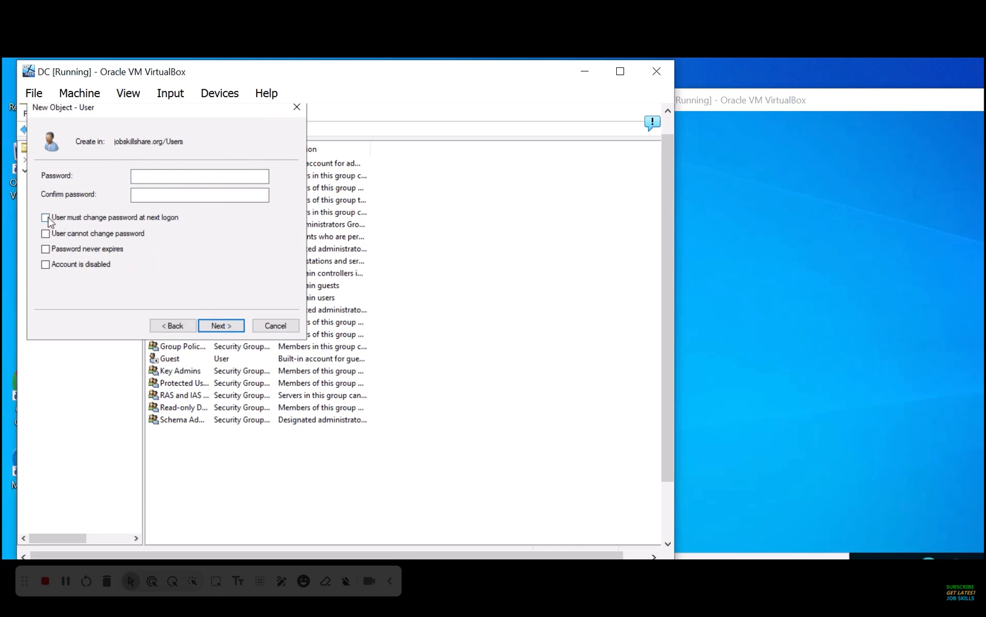
click(188, 174)
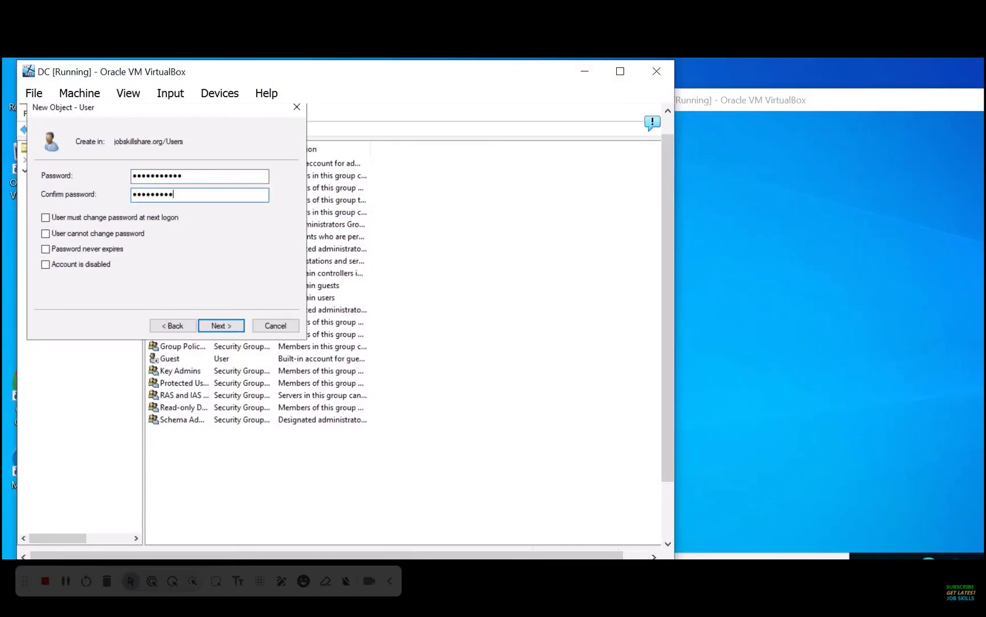
click(215, 327)
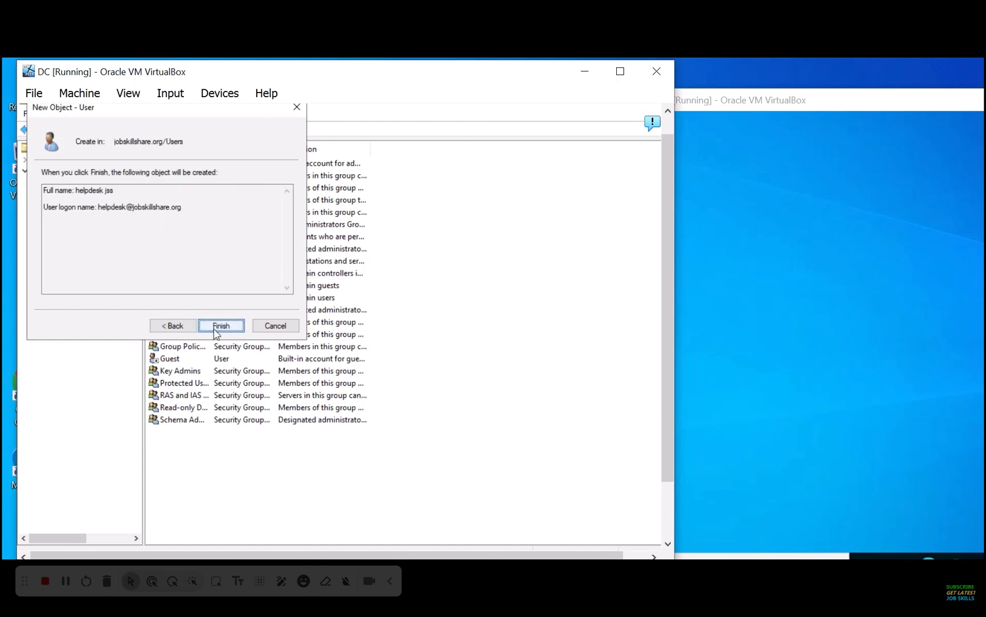
click(215, 329)
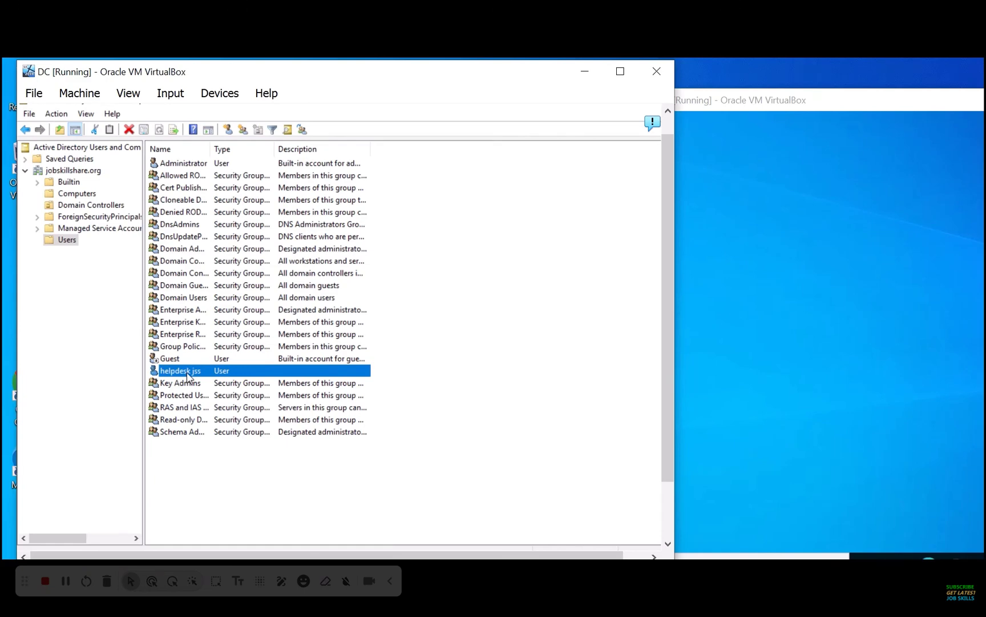
Add helpdesk jss to Domain Admins from its Member Of list, apply, and minimize the DC window
right_click(188, 376)
click(237, 345)
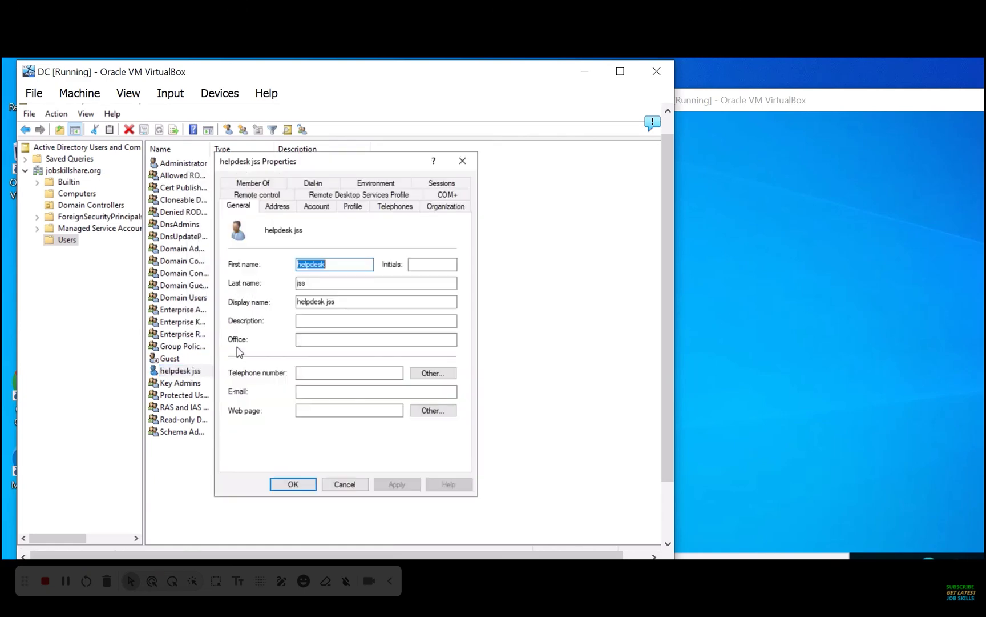
click(252, 185)
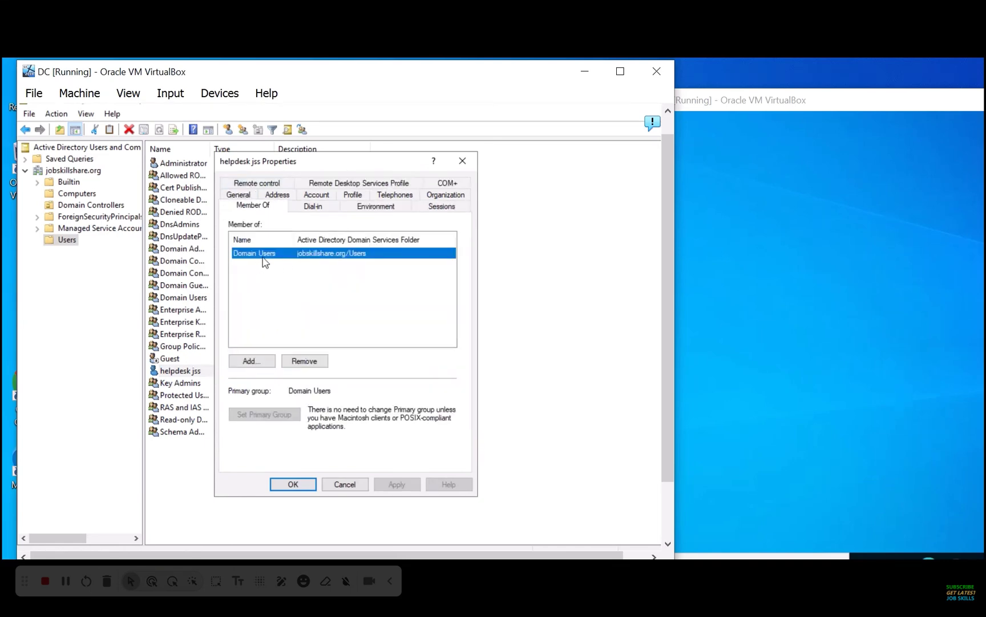
click(741, 231)
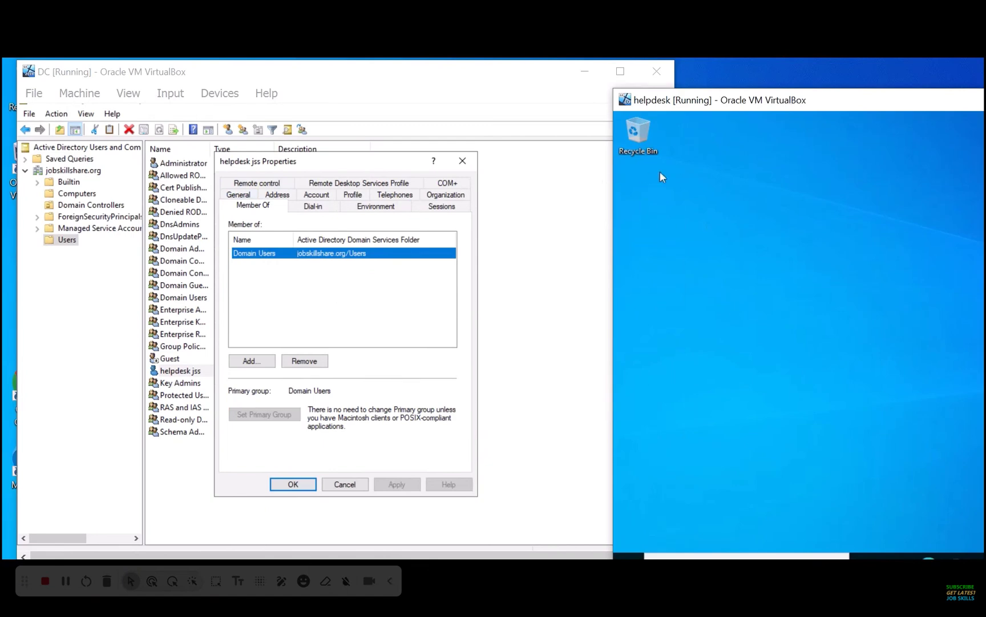
click(247, 362)
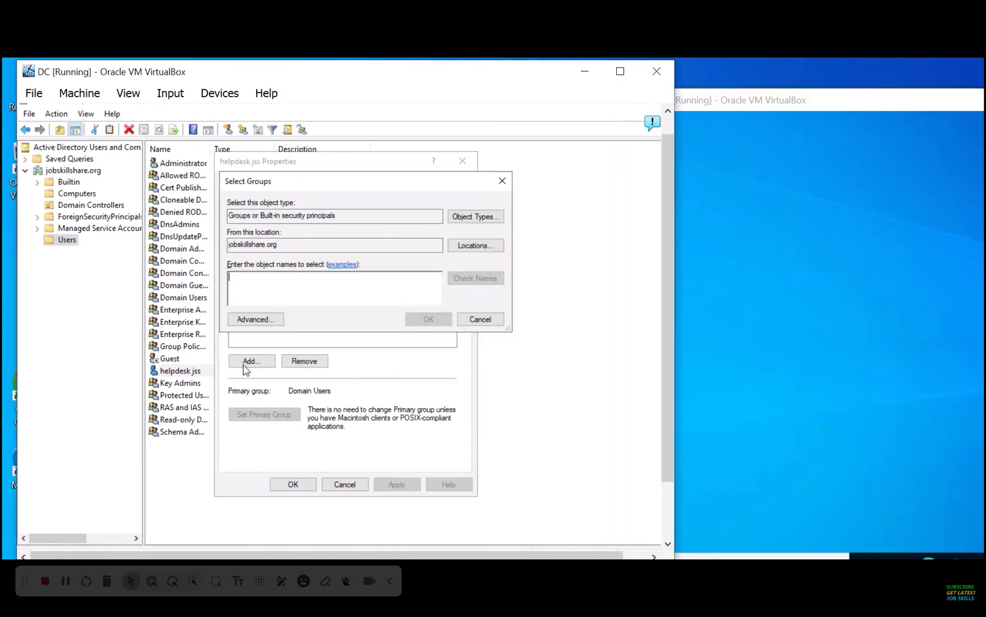
text(domain admins)
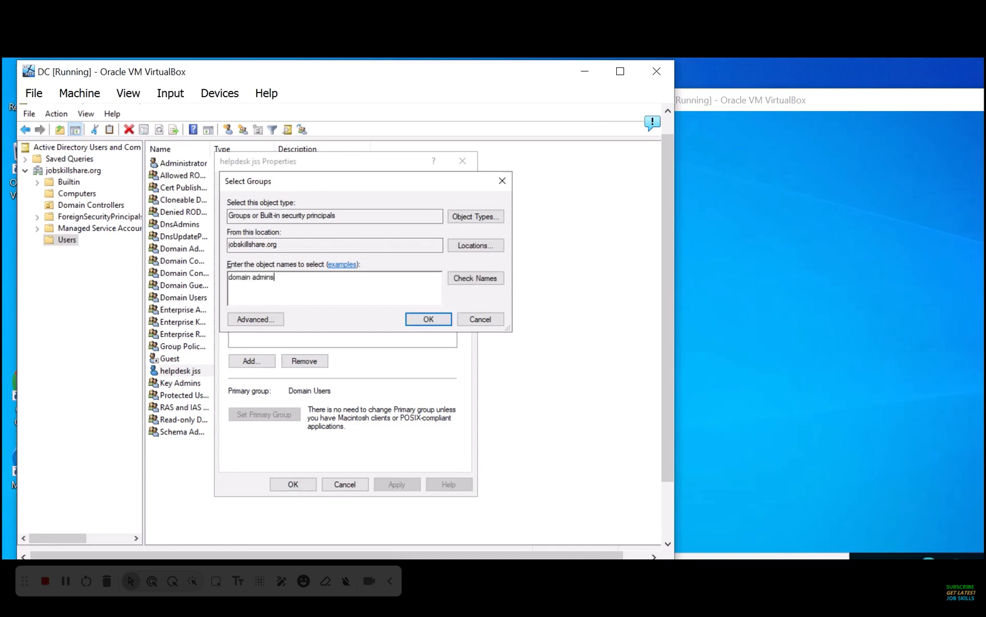
key(Return)
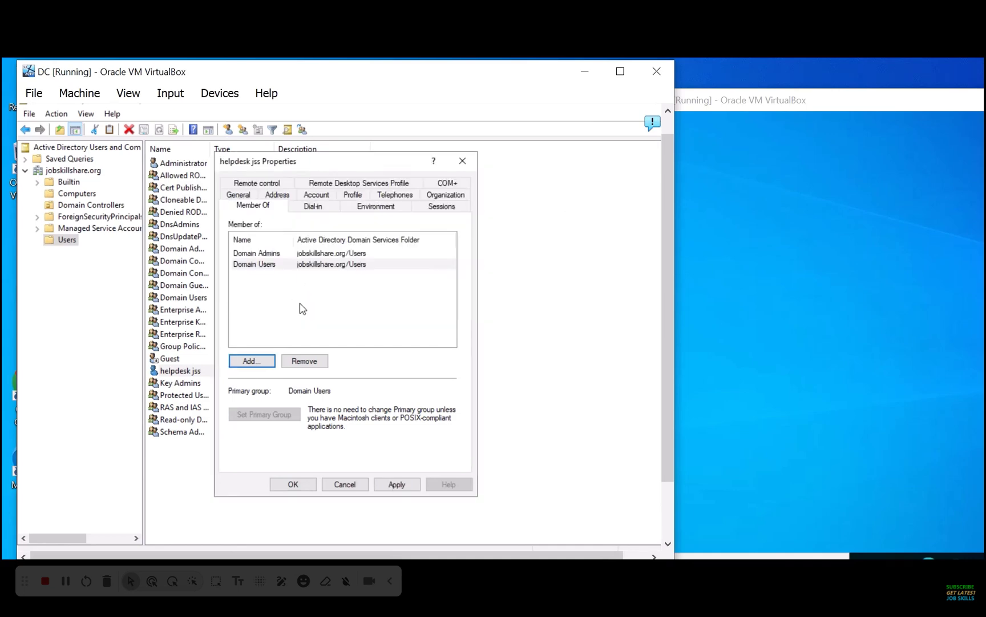
click(282, 254)
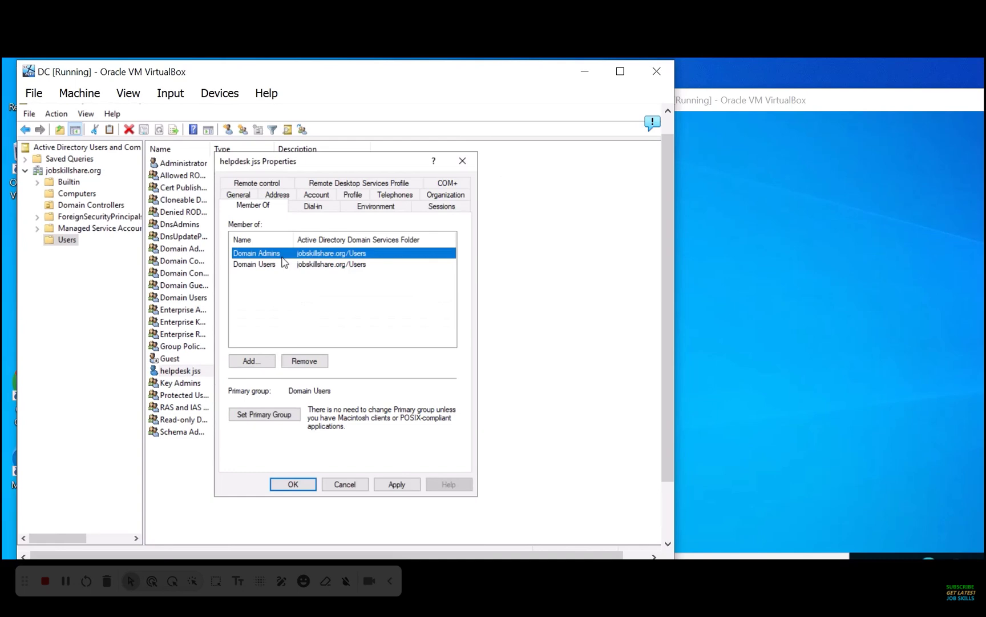
click(400, 485)
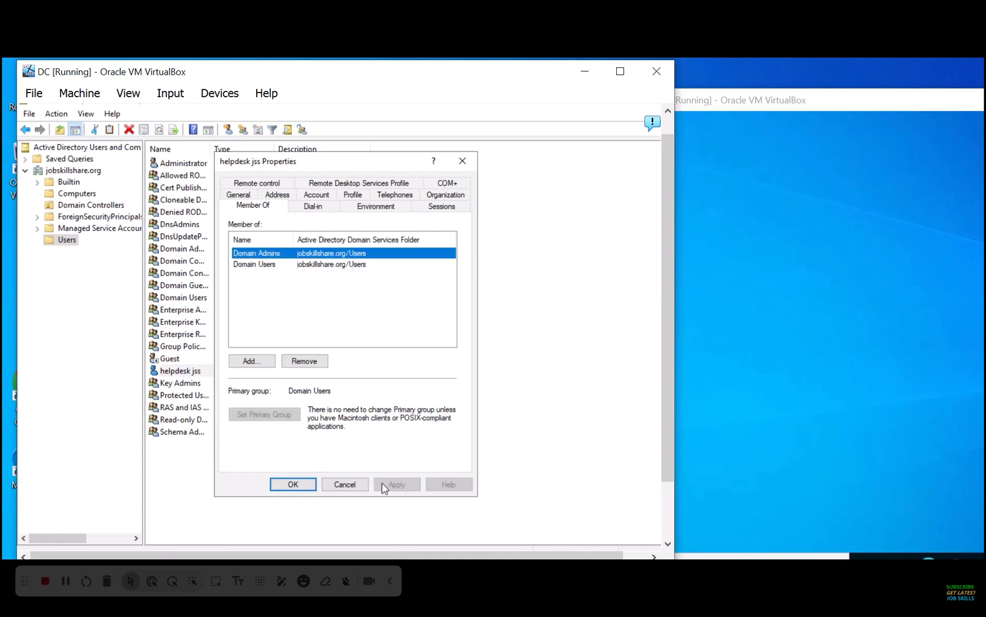
click(293, 485)
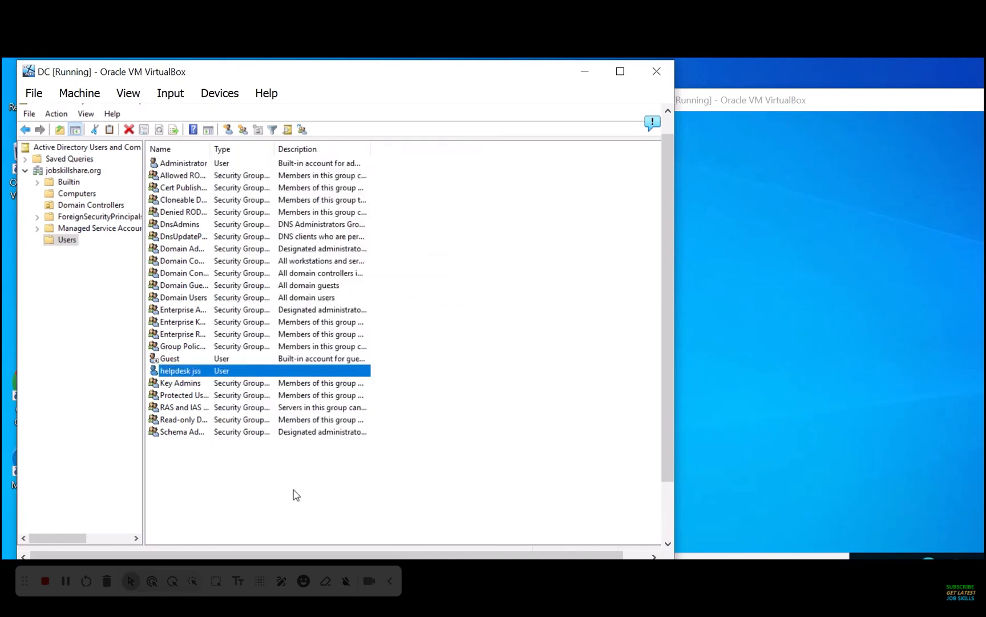
click(588, 76)
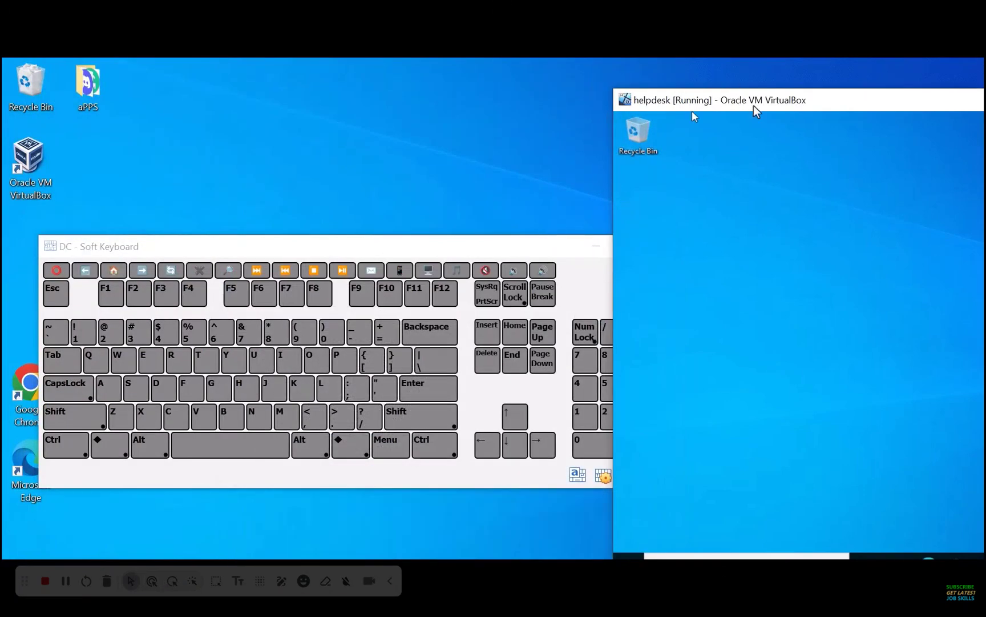
Center the helpdesk VM window and close the DC's Soft Keyboard
drag(753, 104, 211, 95)
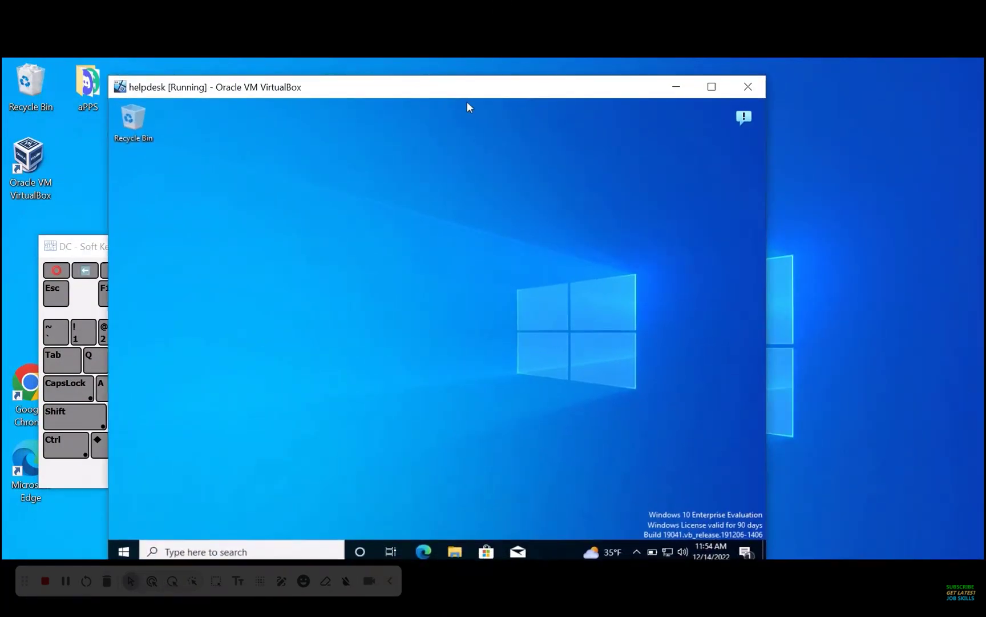
click(76, 245)
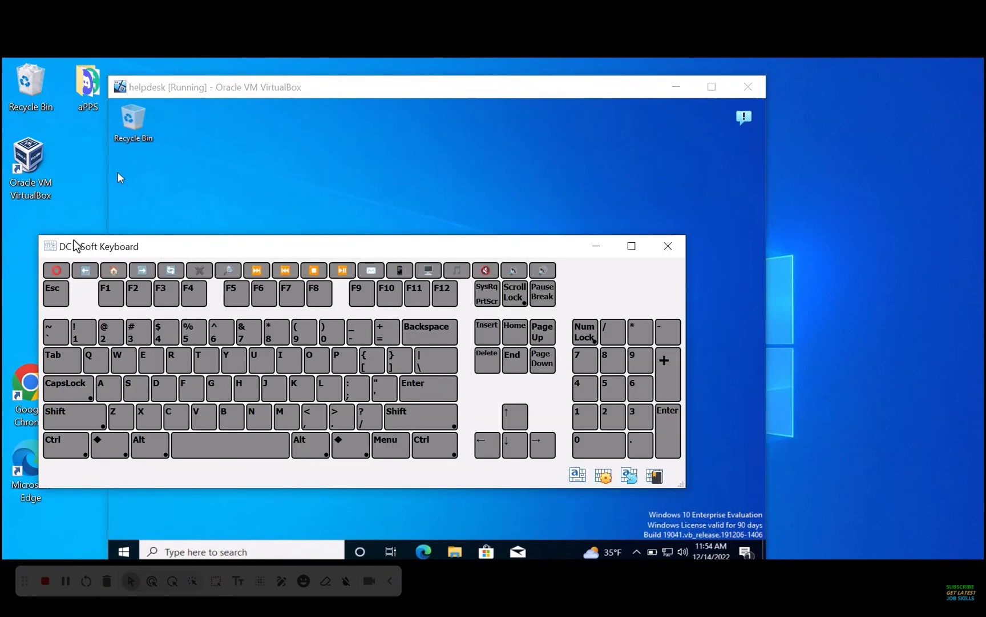
click(668, 245)
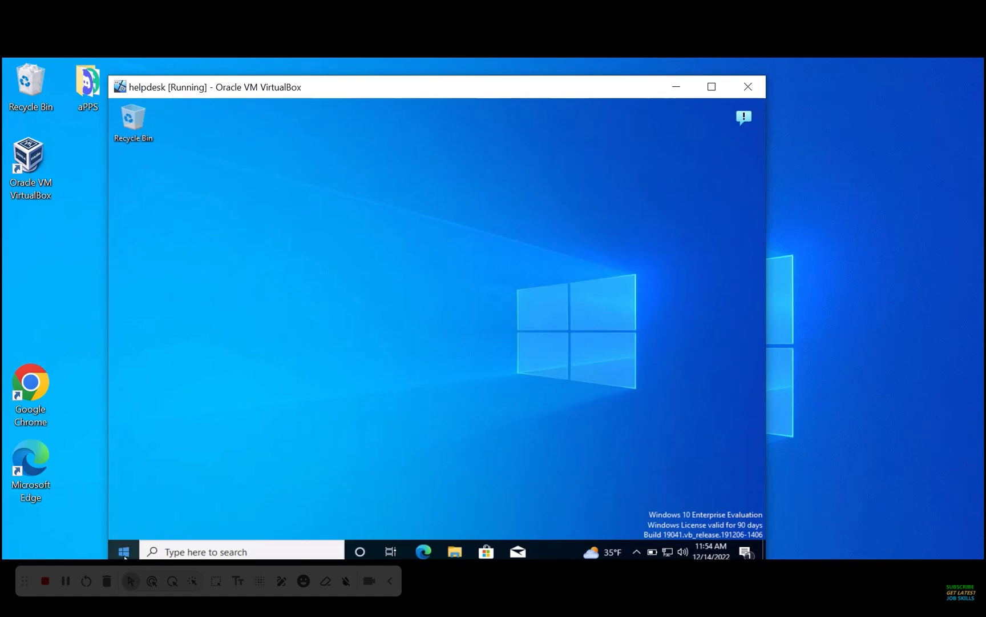
Search 'domain' on the helpdesk VM and open the Access work or school settings page
click(178, 551)
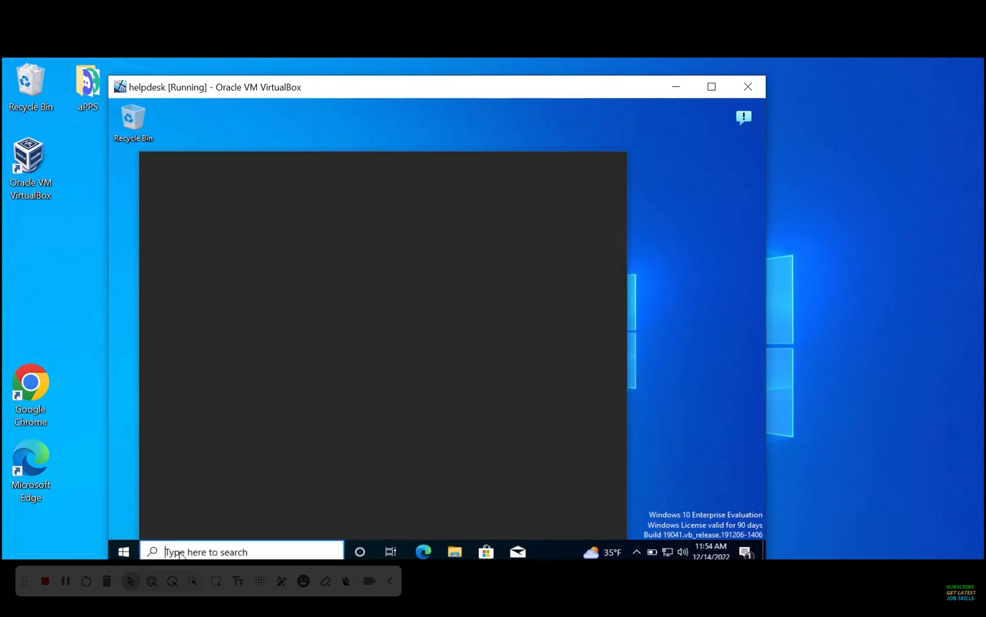
text(domain)
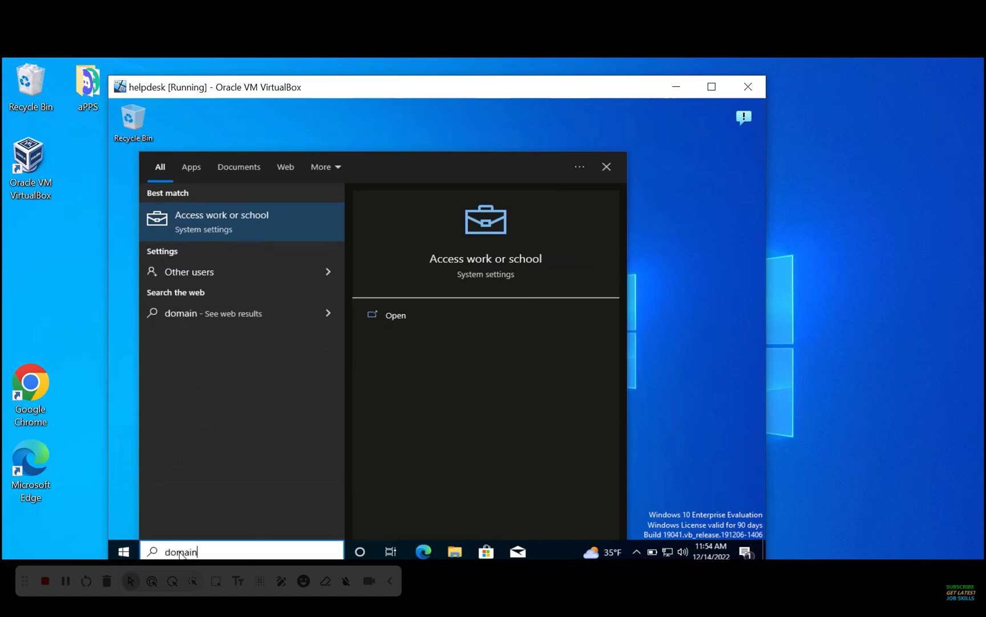
click(229, 214)
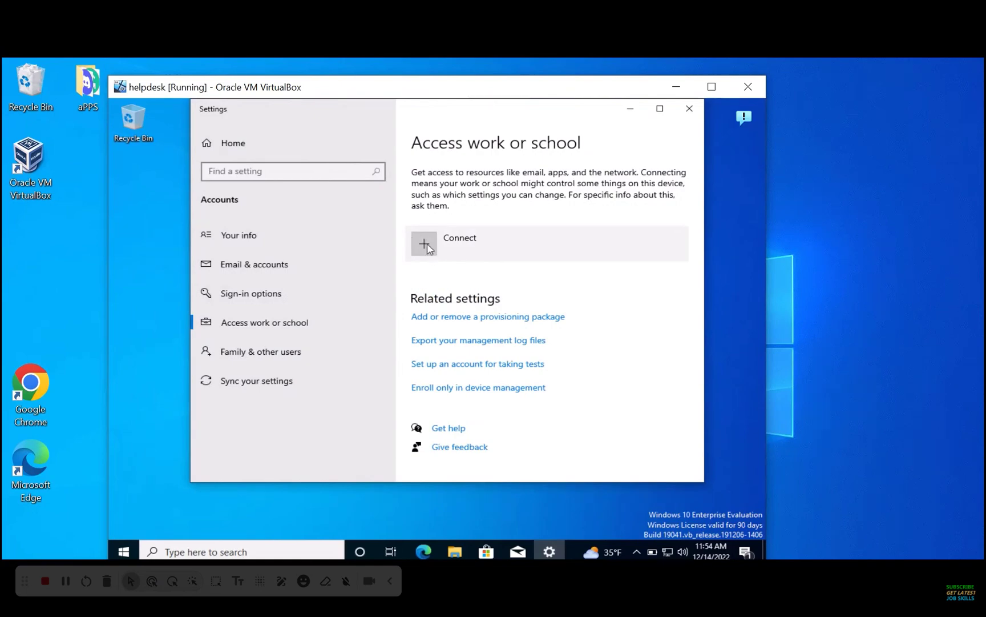
Abandon the work account Connect attempt, open System About, and close the stalled Microsoft account dialog
click(429, 249)
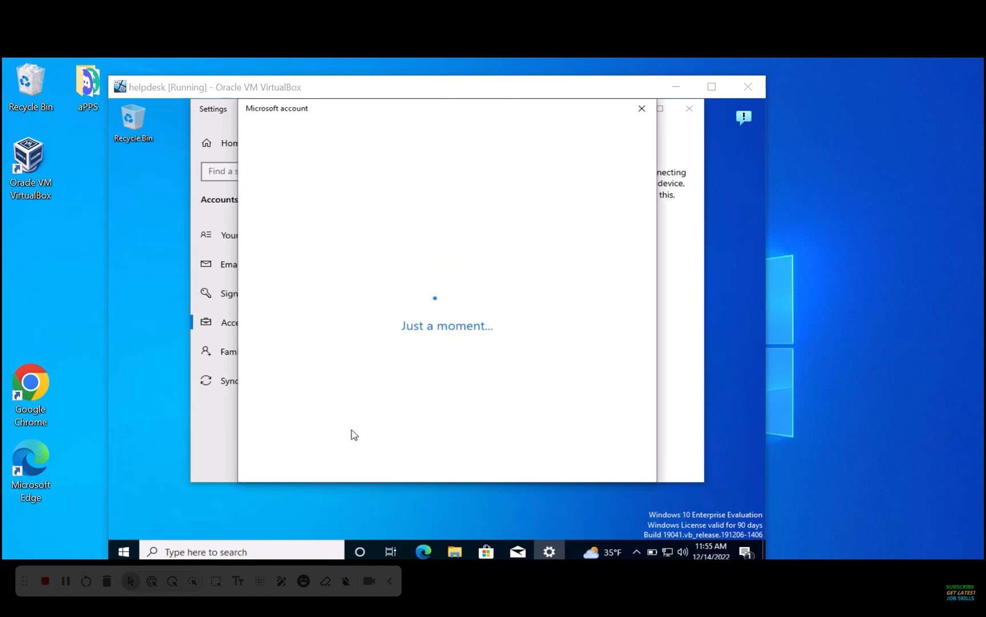
right_click(123, 551)
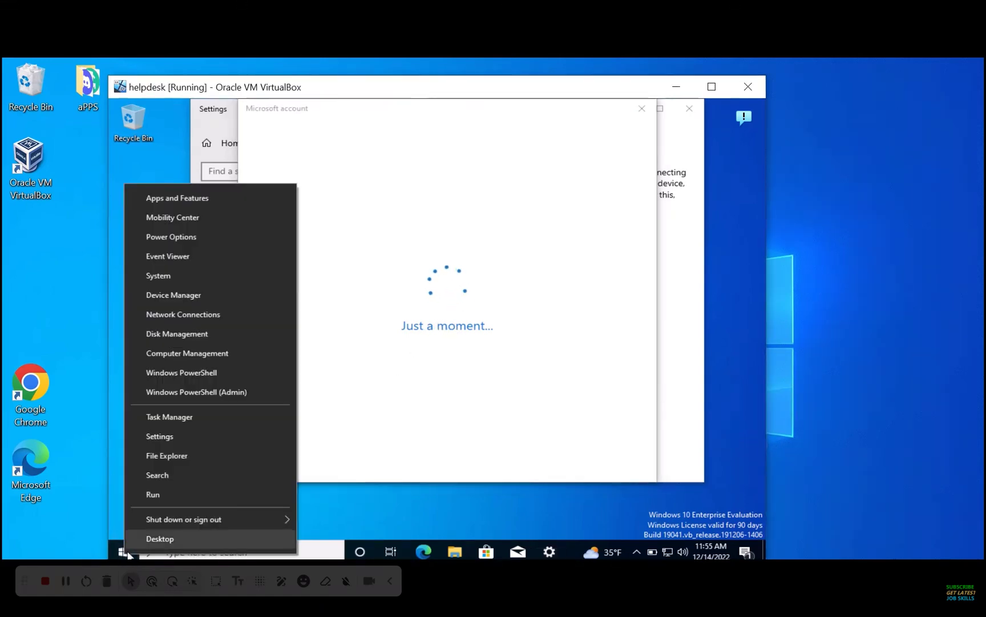
click(149, 279)
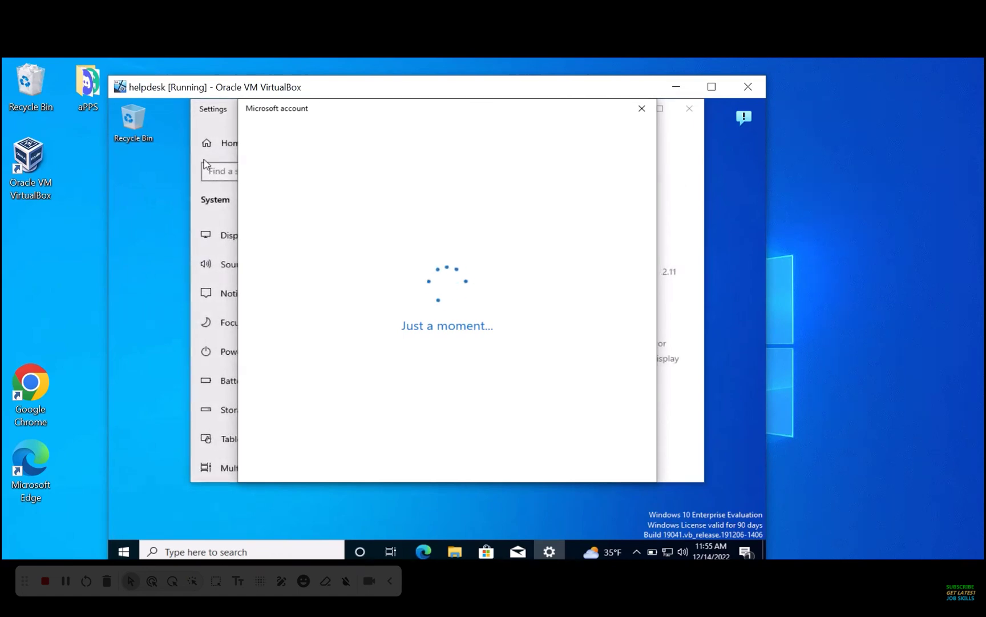
click(642, 108)
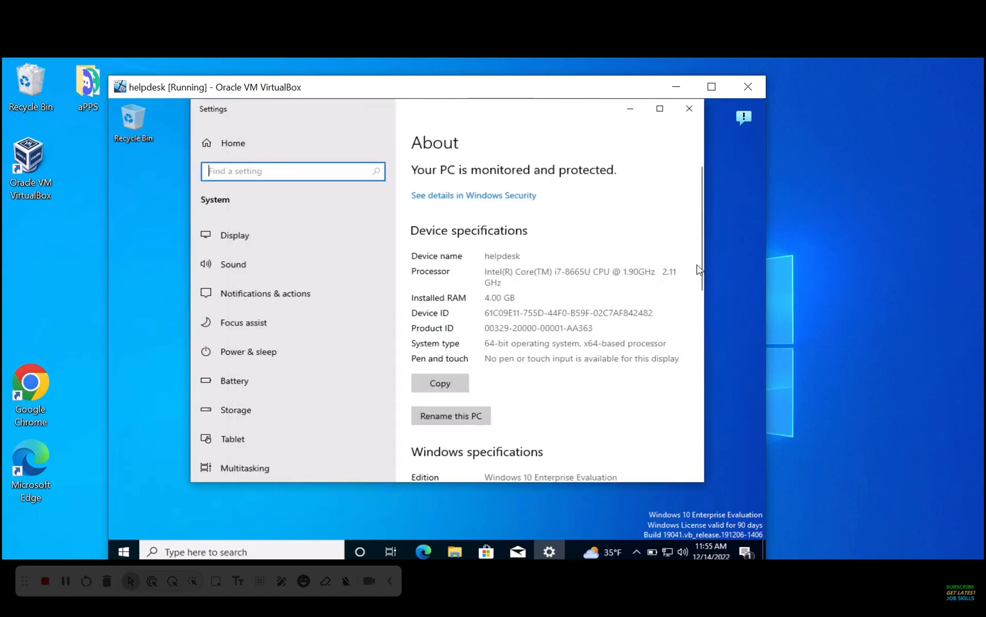
Try joining the helpdesk PC to domain jobskillshare.org via Computer Name Change; no domain controller responds
drag(700, 274, 693, 437)
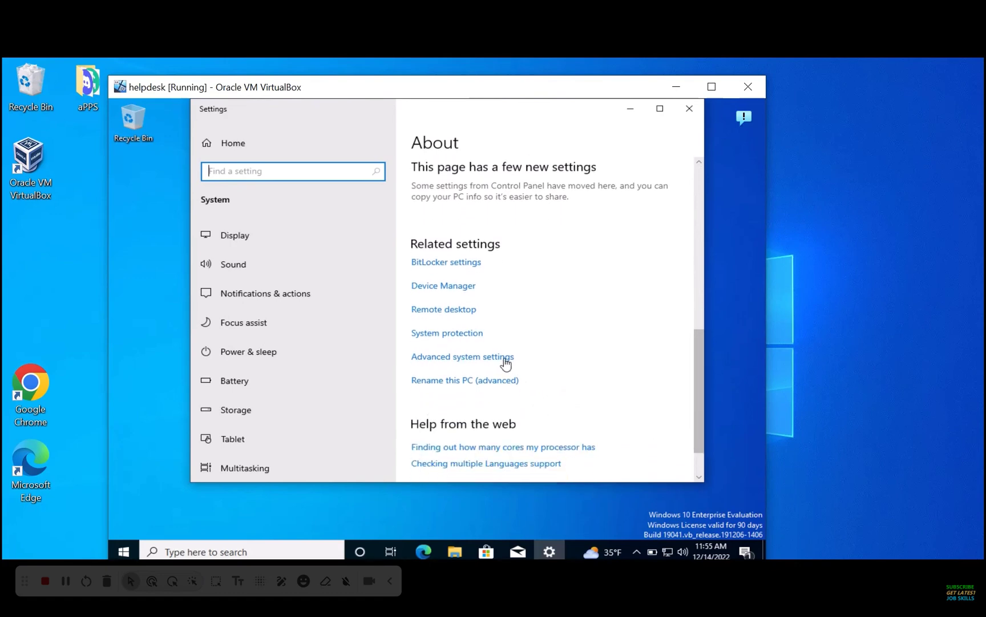
click(487, 357)
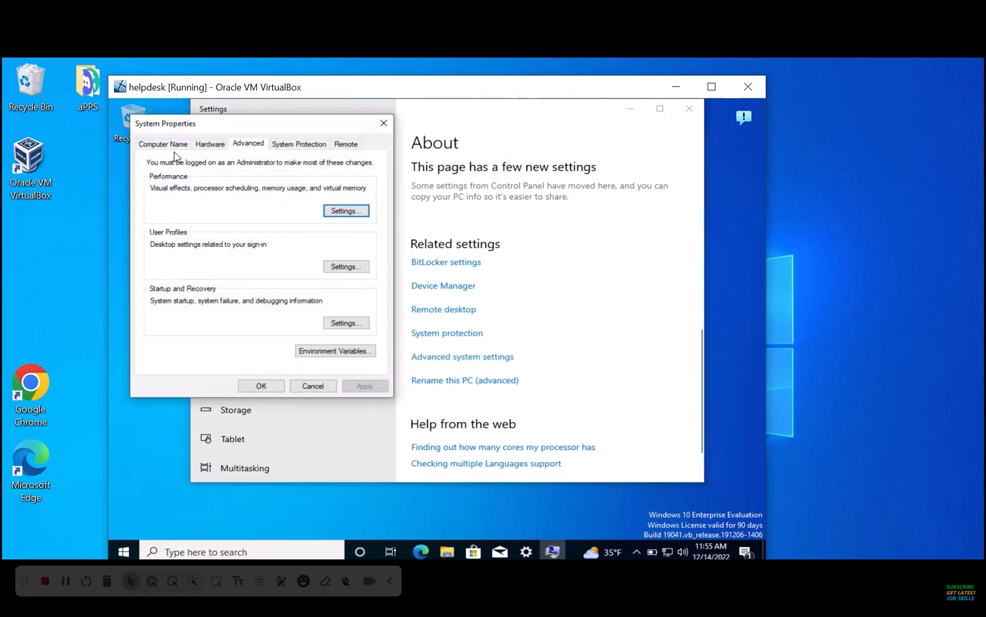
click(172, 145)
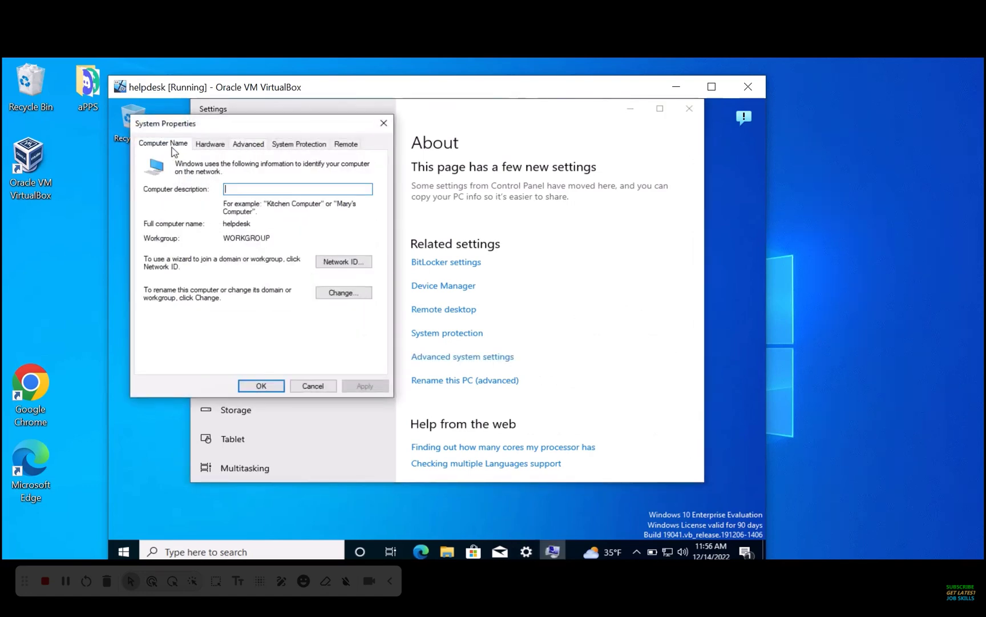
click(343, 293)
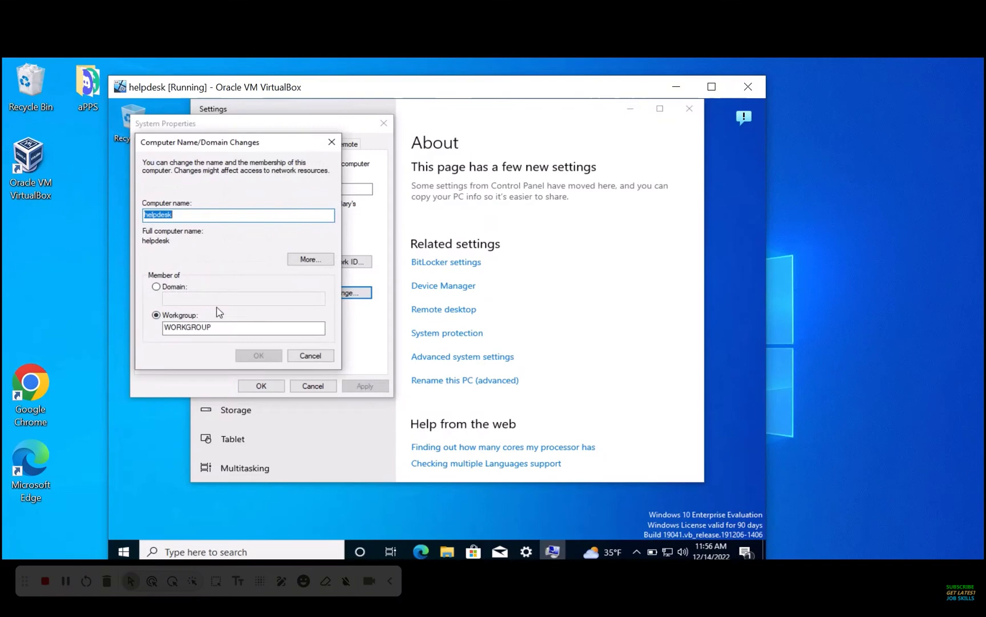
click(157, 287)
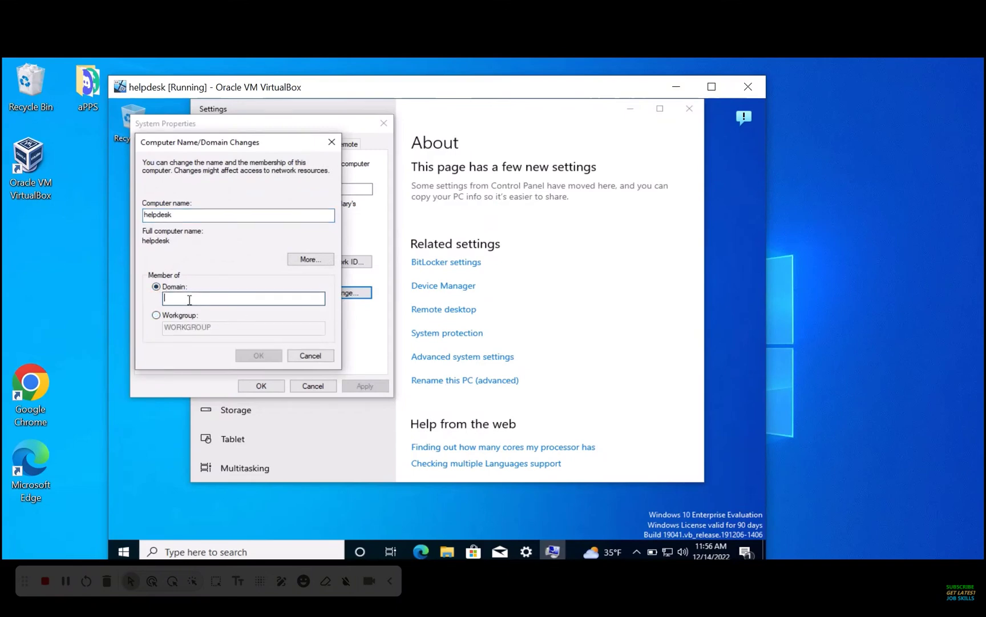
click(186, 300)
text(jobskillshare.org)
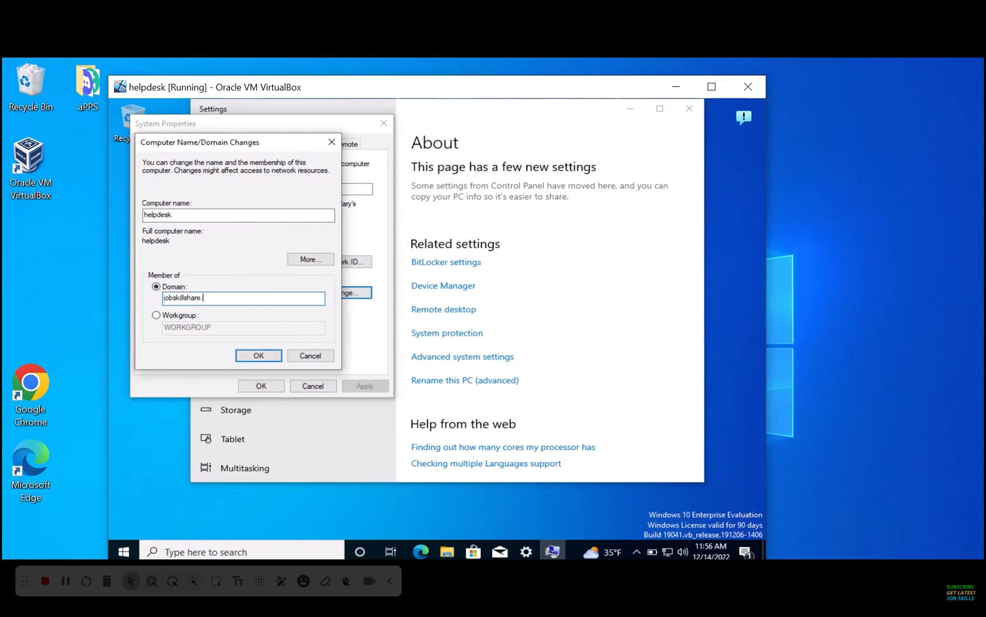
click(259, 354)
Read the join error details, highlight DNS server 192.168.1.1, then switch to the DC VM
click(545, 254)
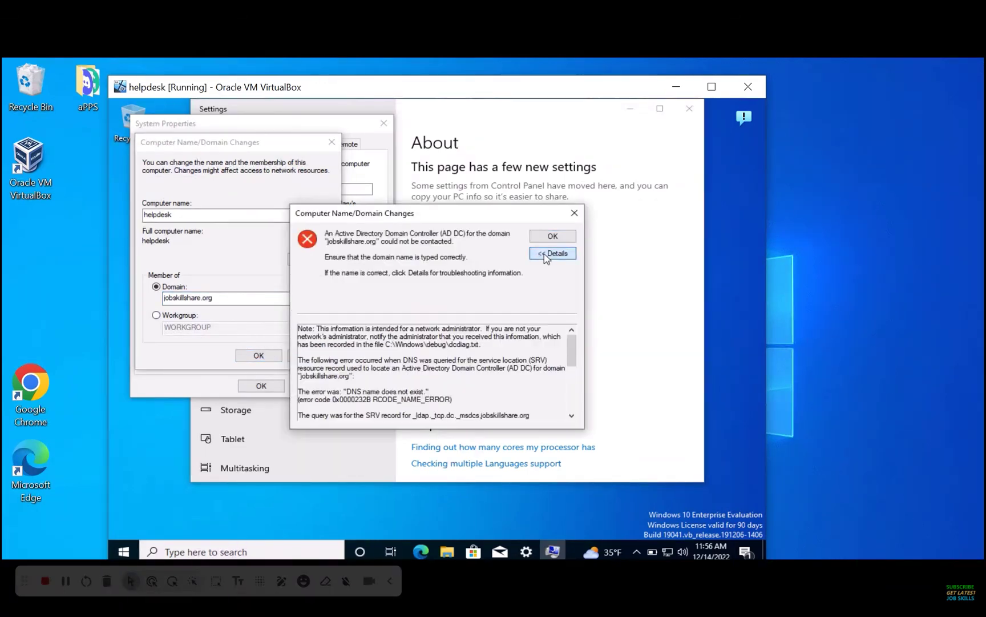
drag(573, 359, 572, 401)
drag(334, 351, 273, 360)
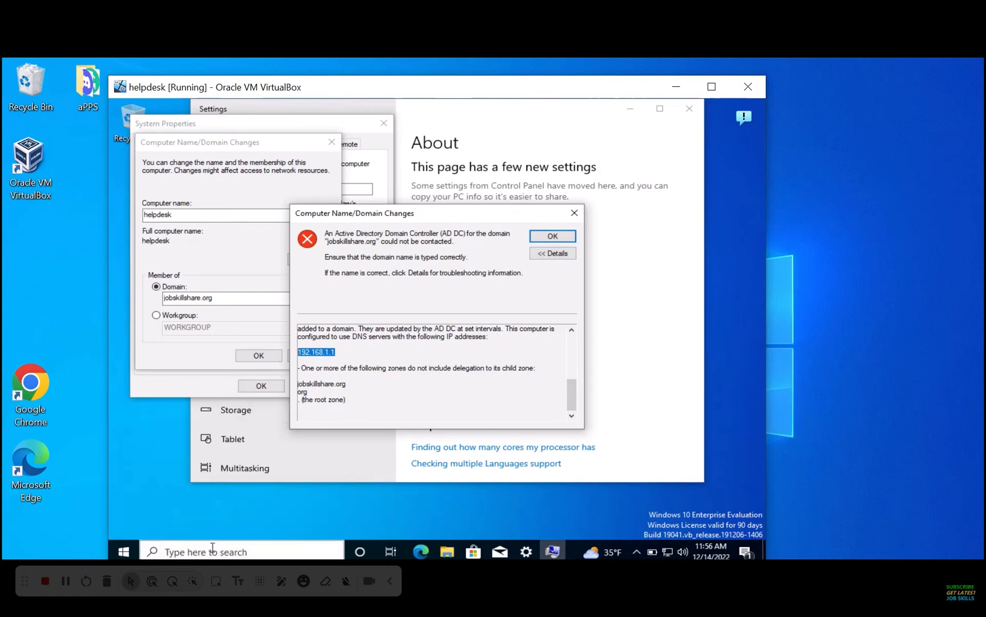
mouse_move(518, 569)
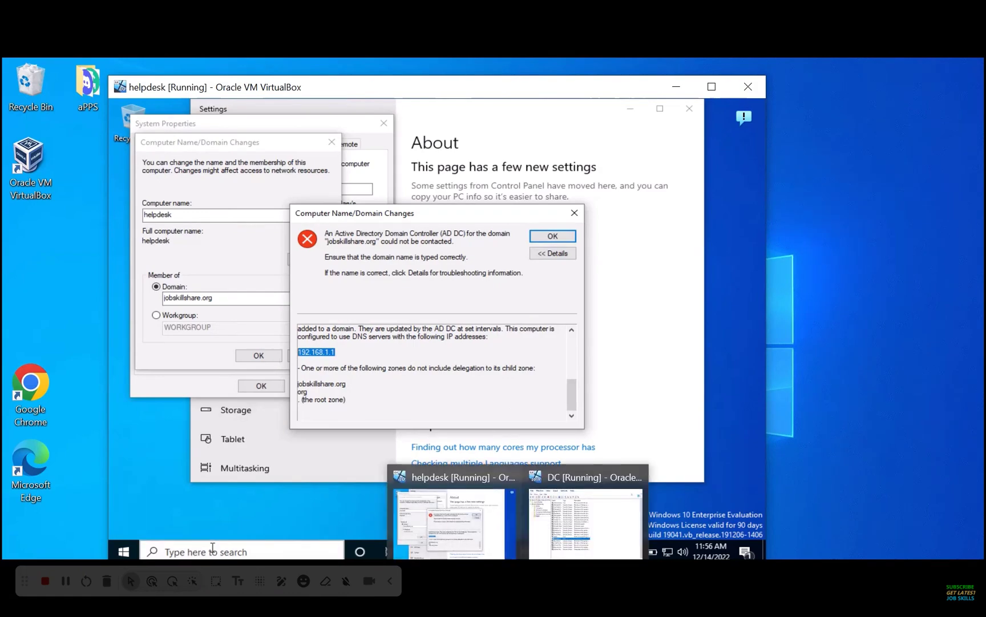
click(583, 548)
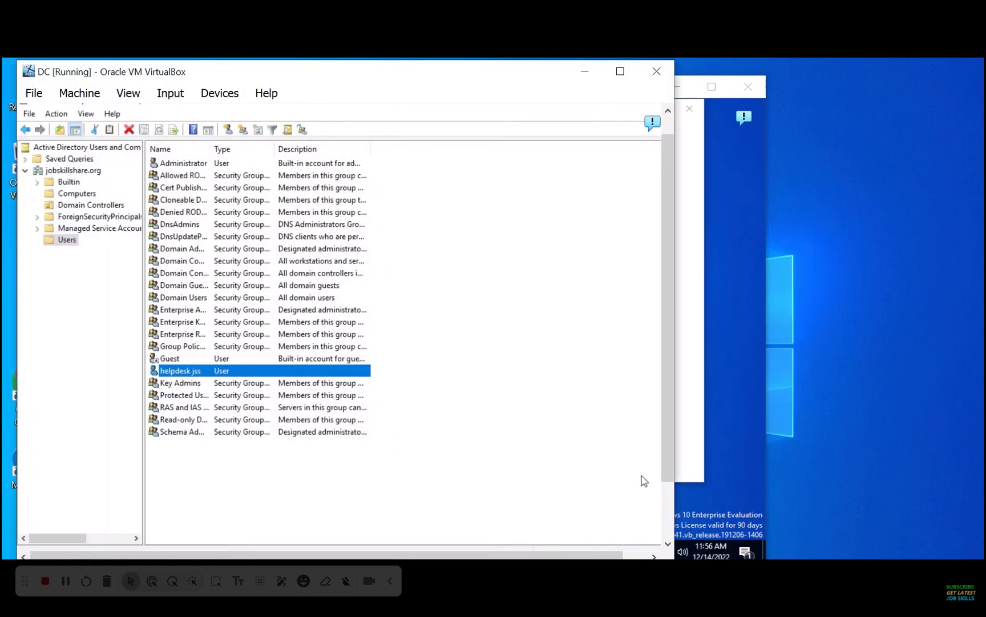
On the DC, run ipconfig /all in Command Prompt and highlight IPv4 address 192.168.1.66
drag(667, 469, 667, 536)
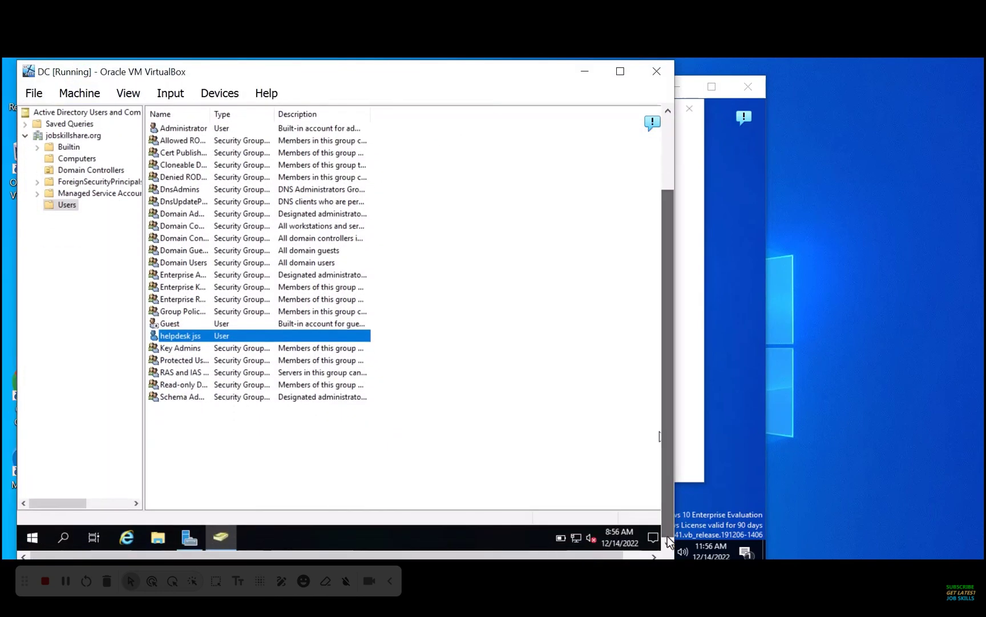
click(63, 540)
text(cmd)
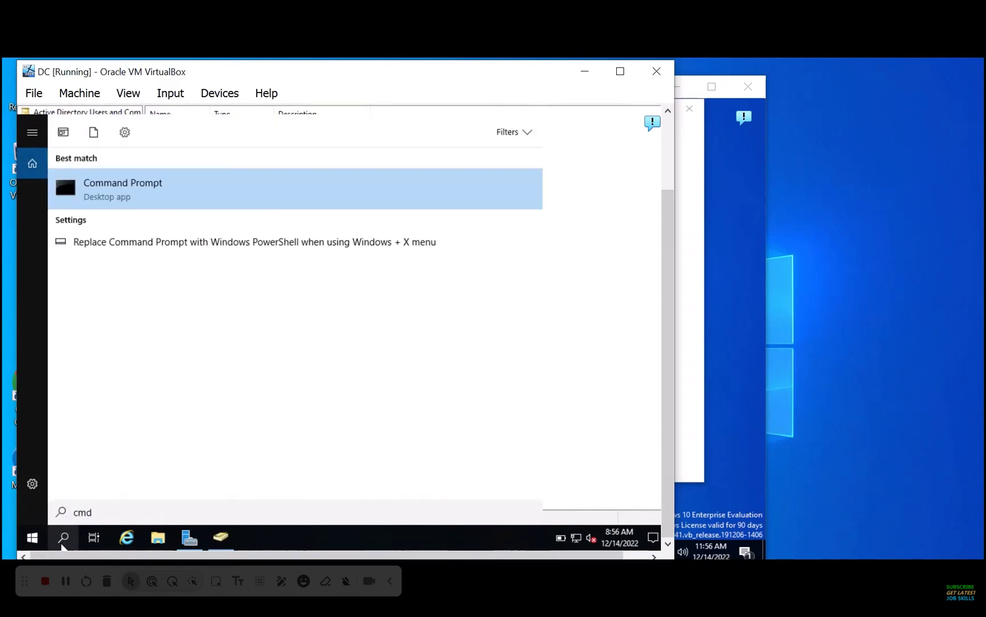
key(Return)
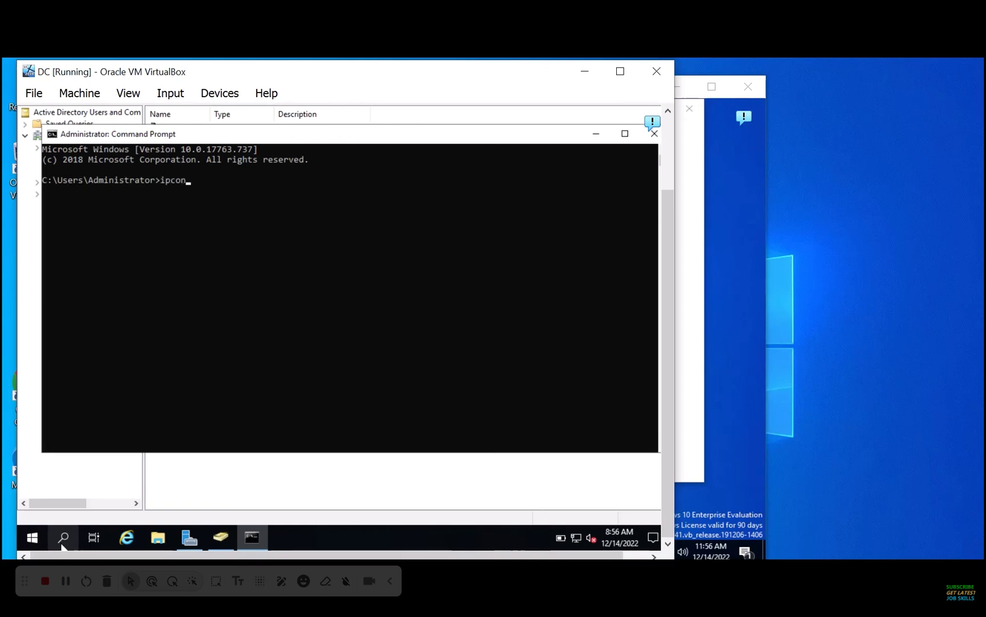
text(ipconfig /all)
key(Return)
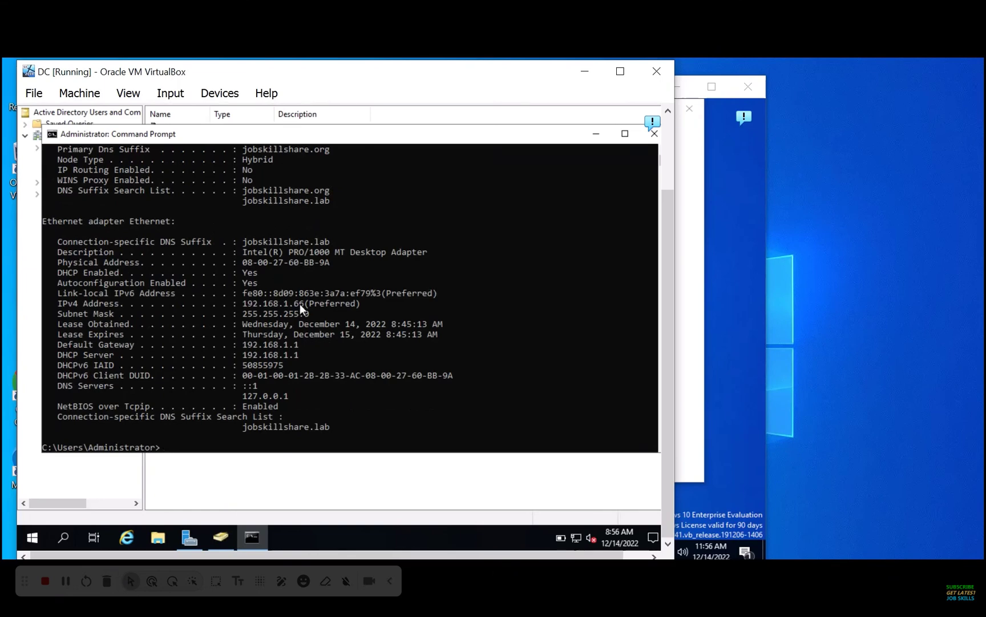
drag(304, 304, 244, 308)
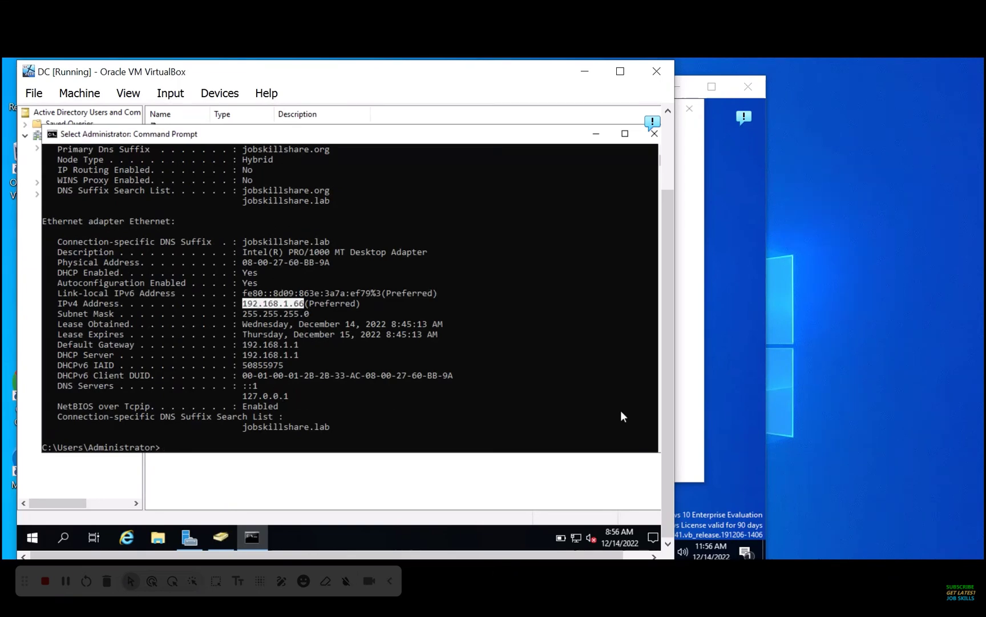
On the helpdesk VM, open the Ethernet adapter's Internet Protocol Version 4 properties
click(760, 454)
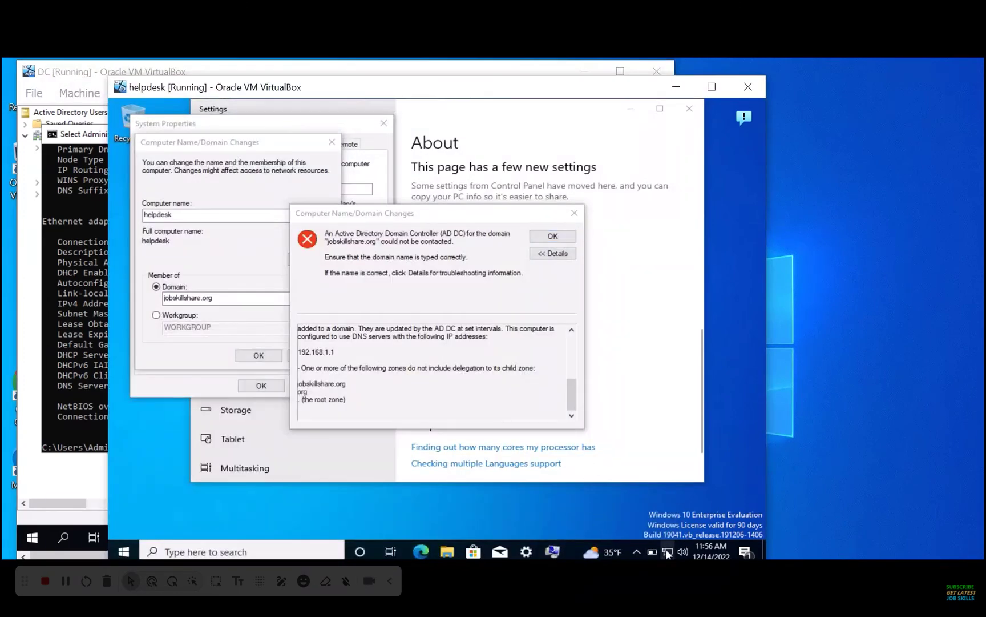
right_click(651, 549)
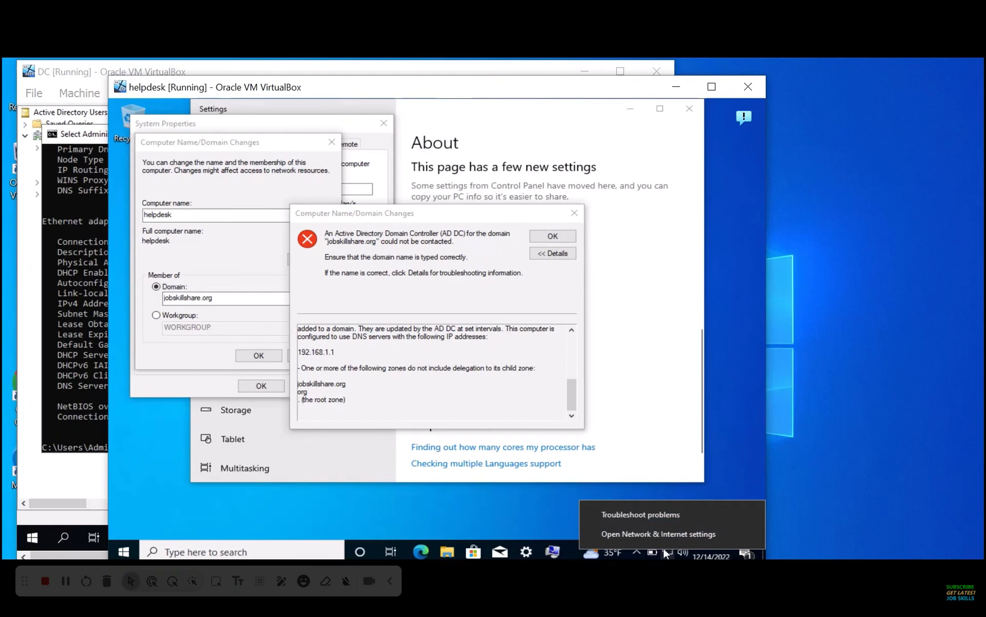
click(670, 533)
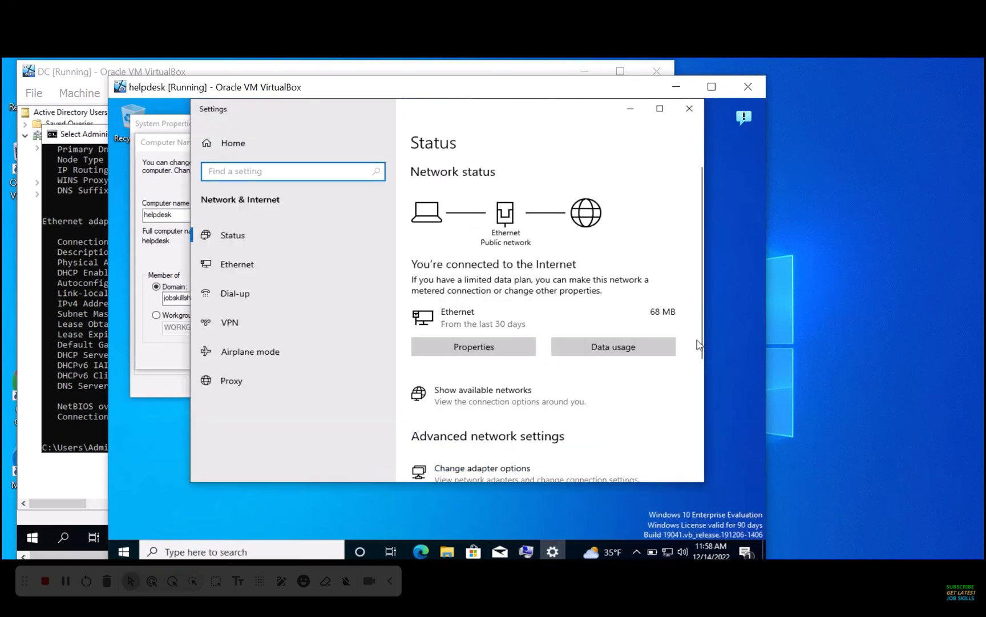
drag(702, 336, 702, 405)
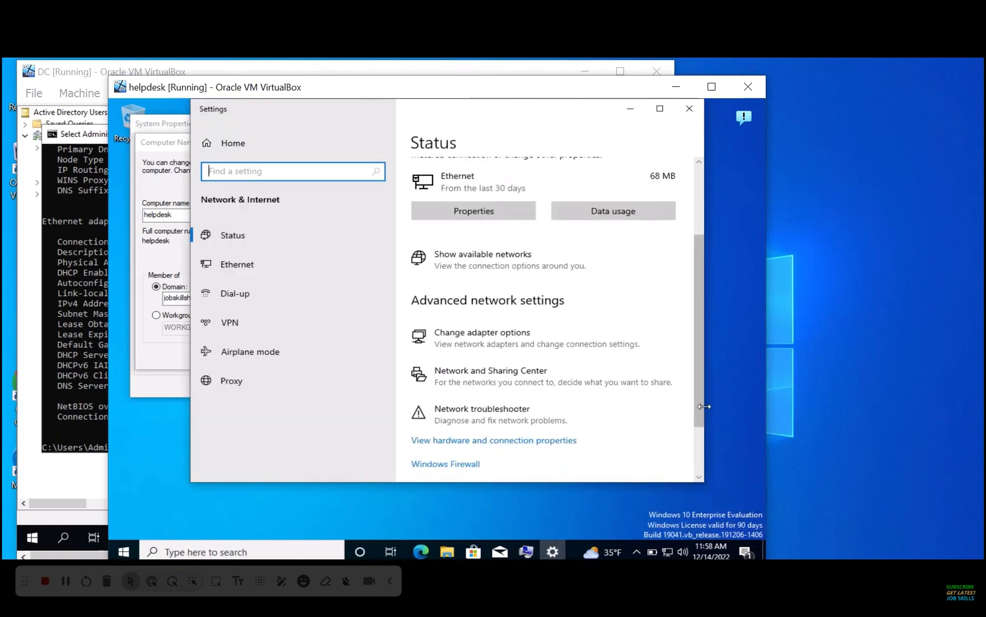
click(471, 350)
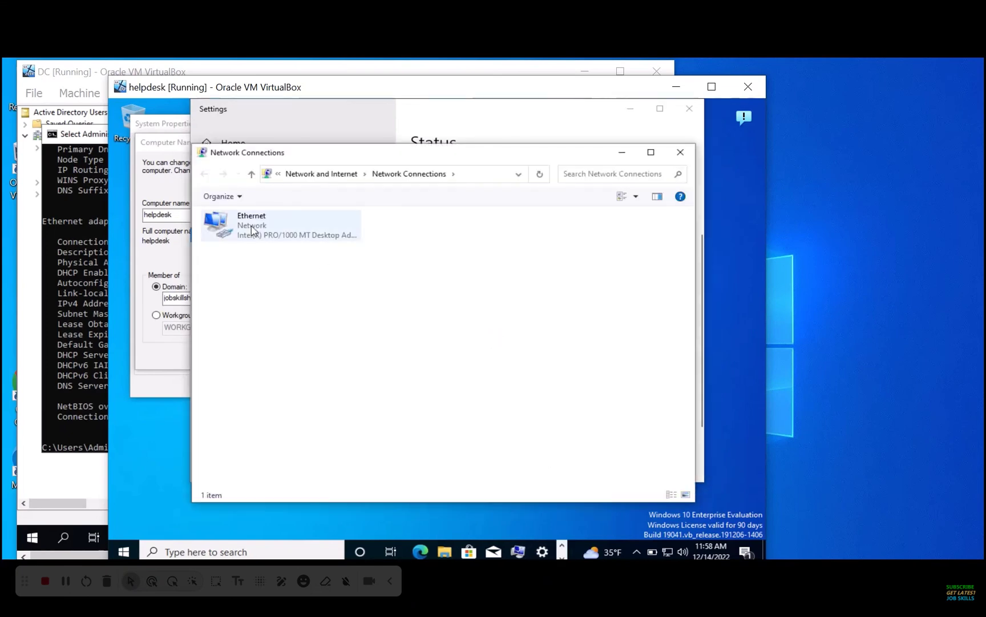
right_click(251, 226)
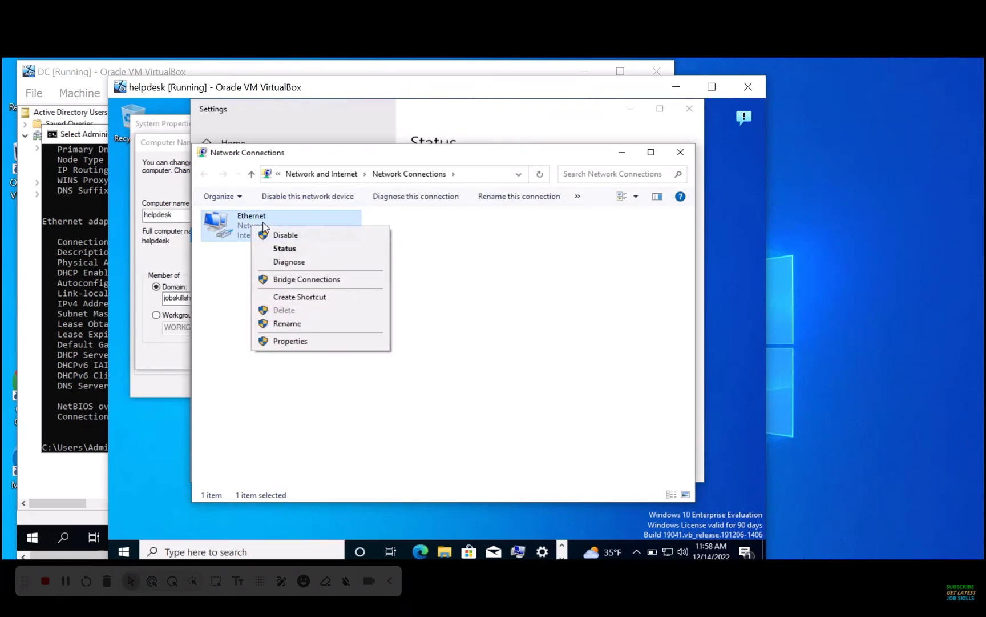
click(308, 343)
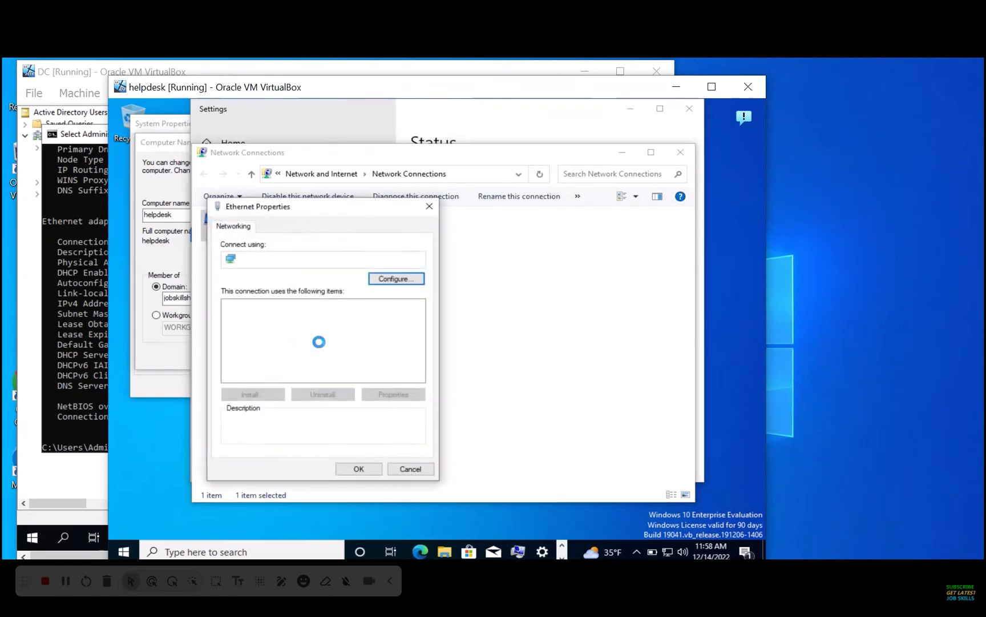
click(322, 346)
click(328, 339)
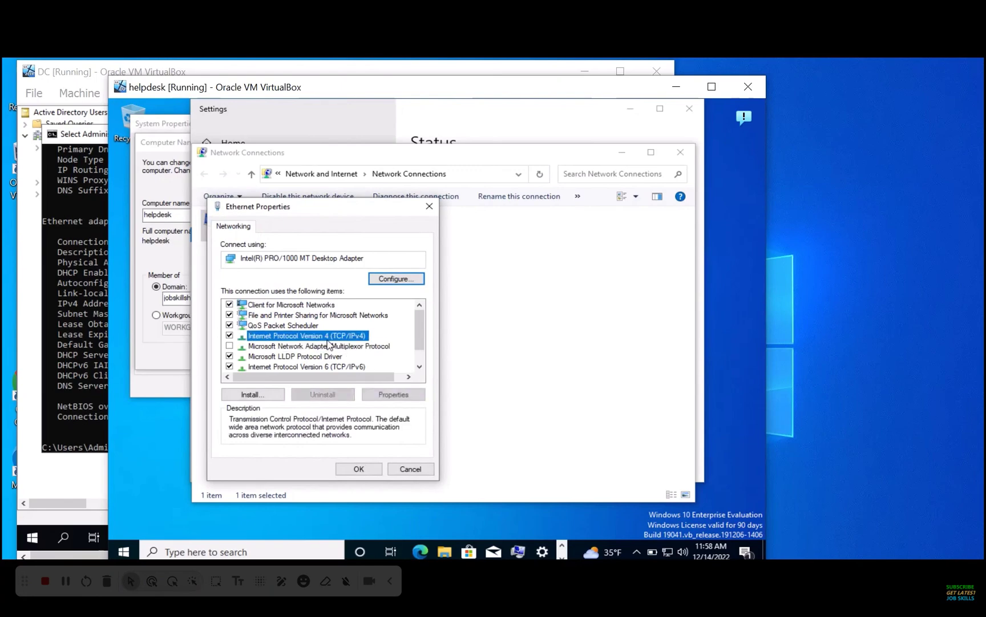
click(400, 395)
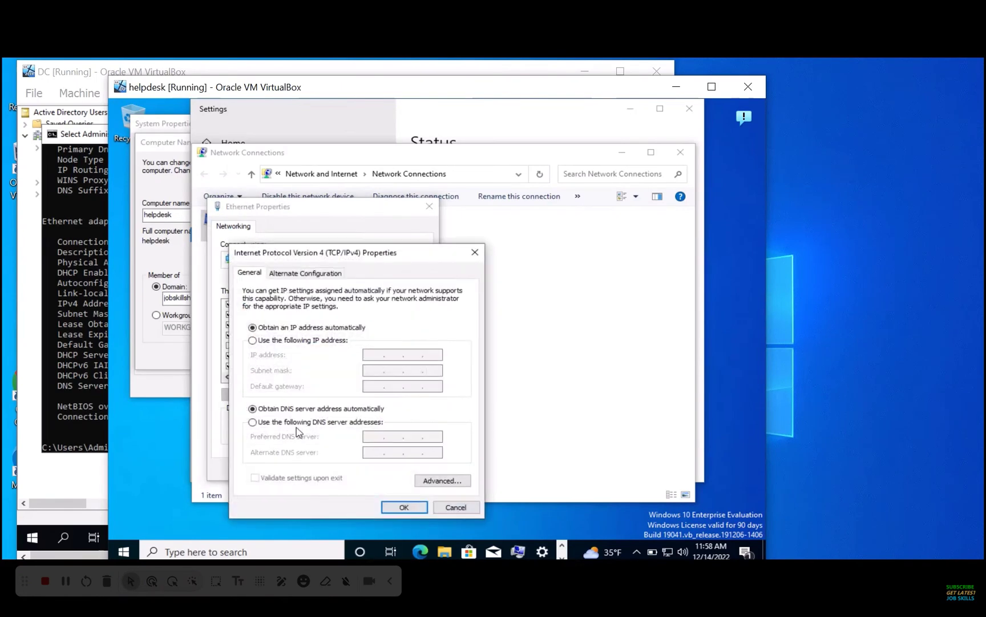
Set the preferred DNS server to 192.168.1.66, checked against the DC, and apply
click(290, 423)
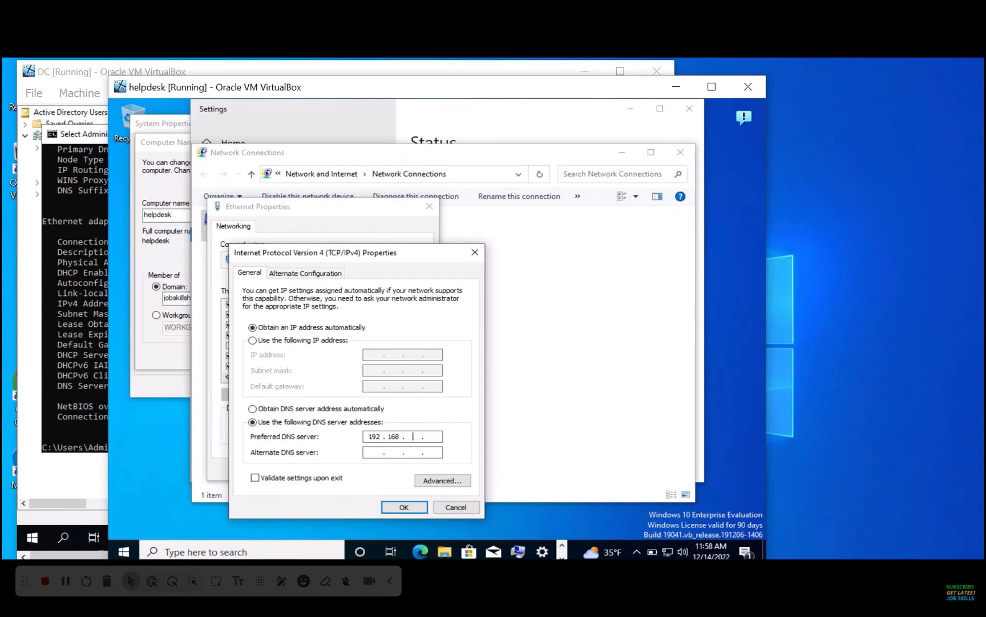
click(434, 440)
text(192.168.1.66)
click(90, 344)
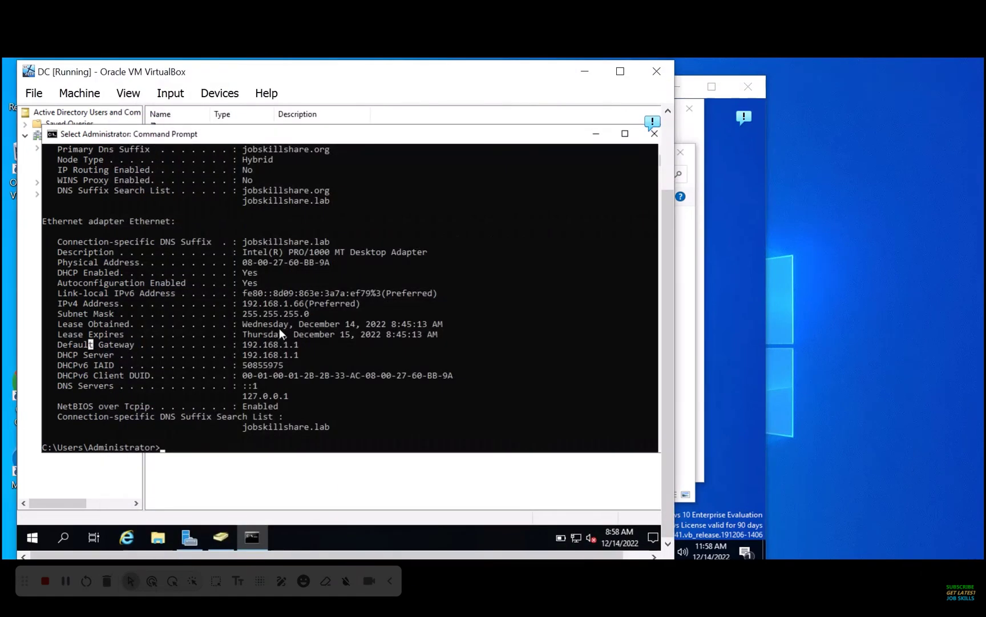
drag(309, 303, 246, 307)
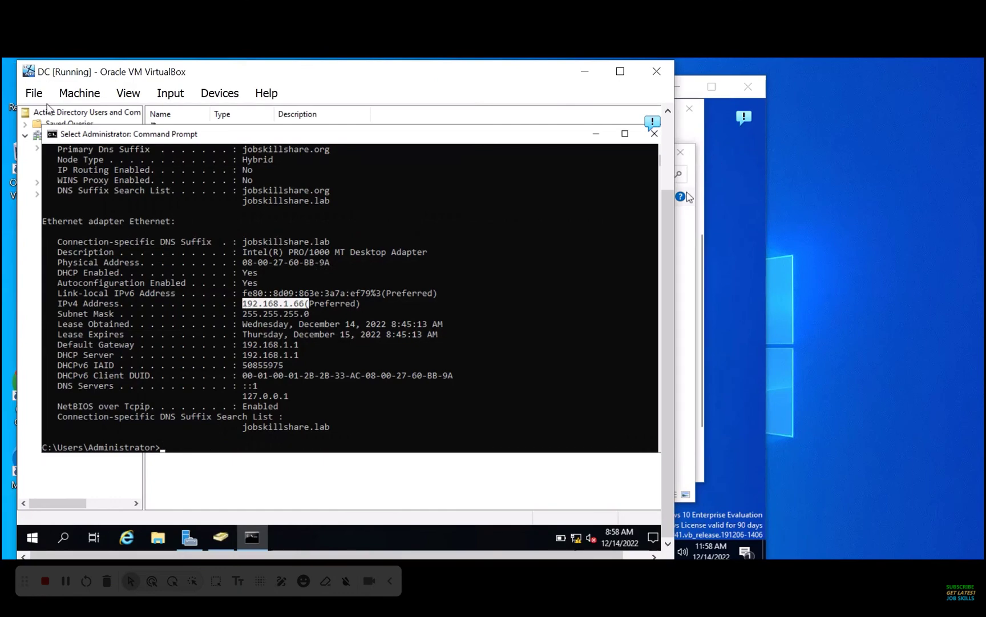
click(683, 256)
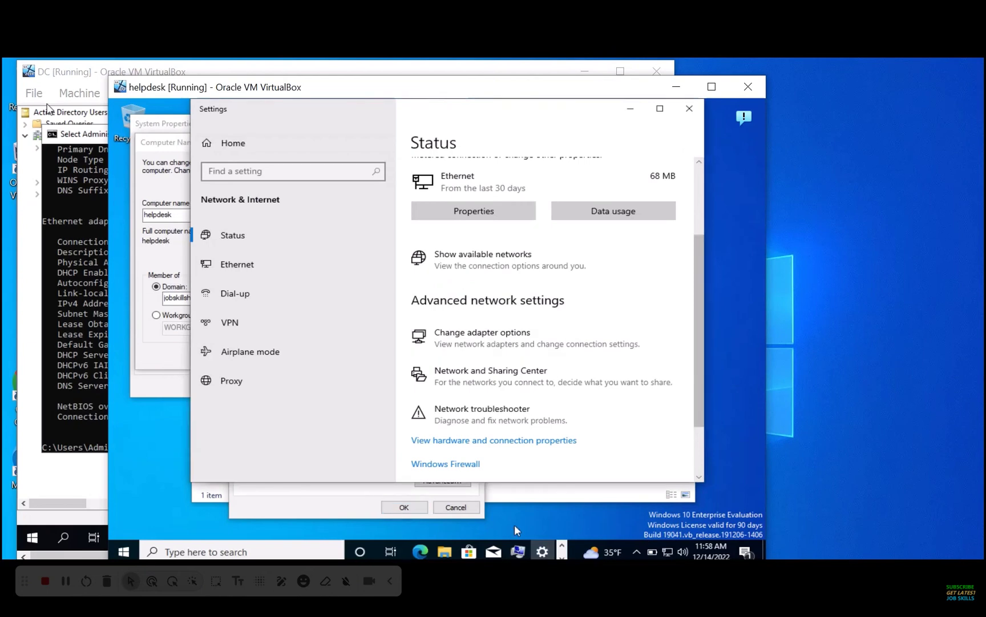
click(357, 498)
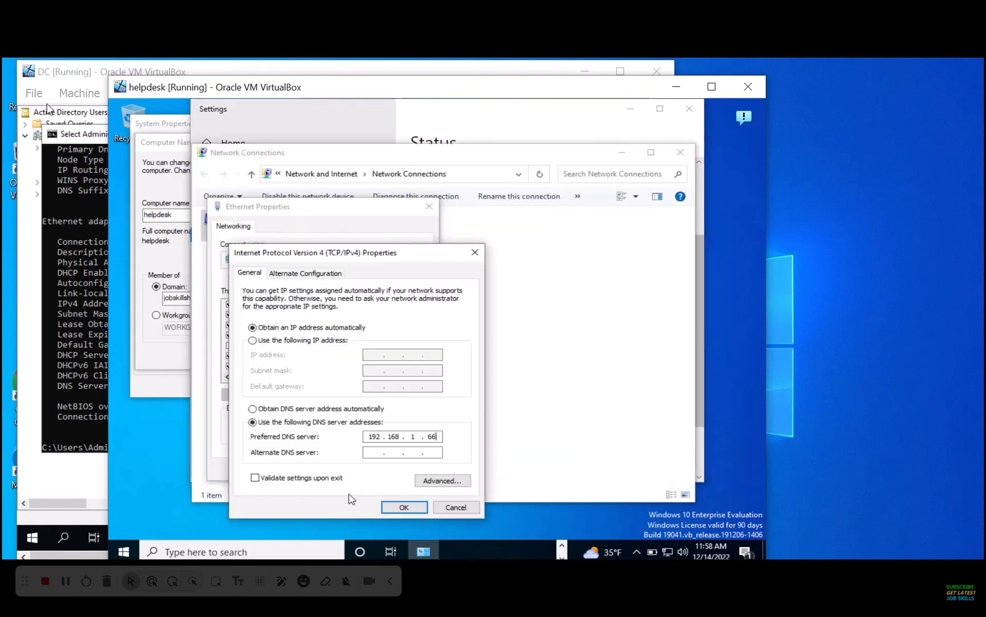
click(407, 507)
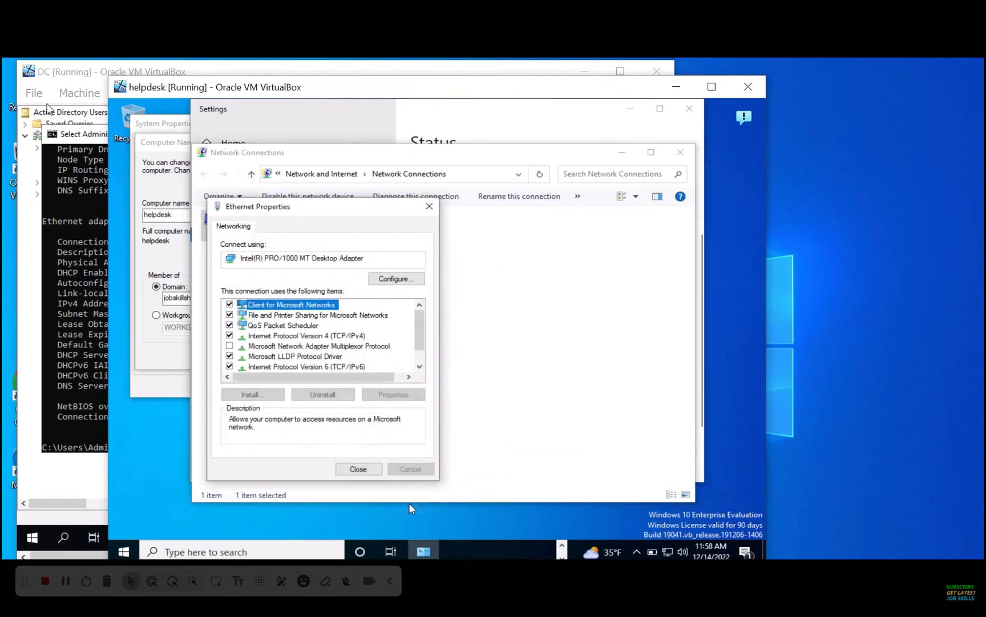
click(359, 471)
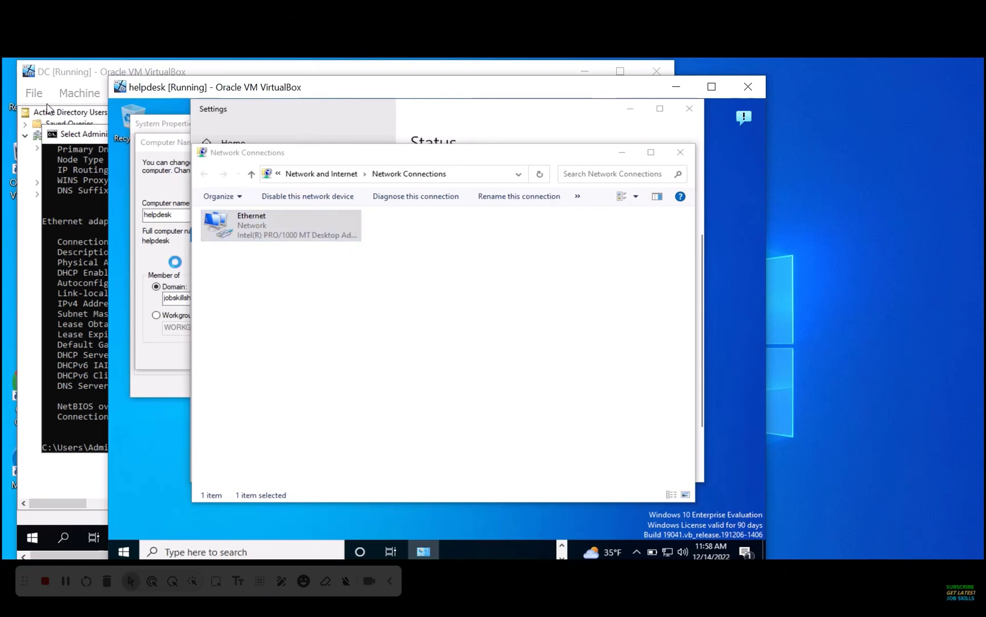
Retry joining jobskillshare.org and submit the domain account's username and password
click(680, 152)
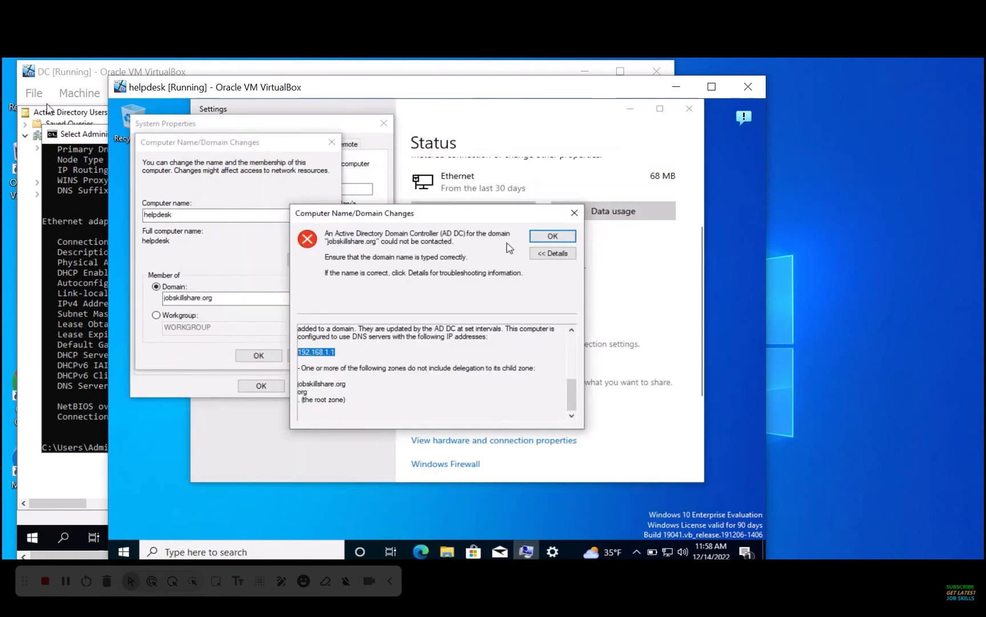
click(554, 237)
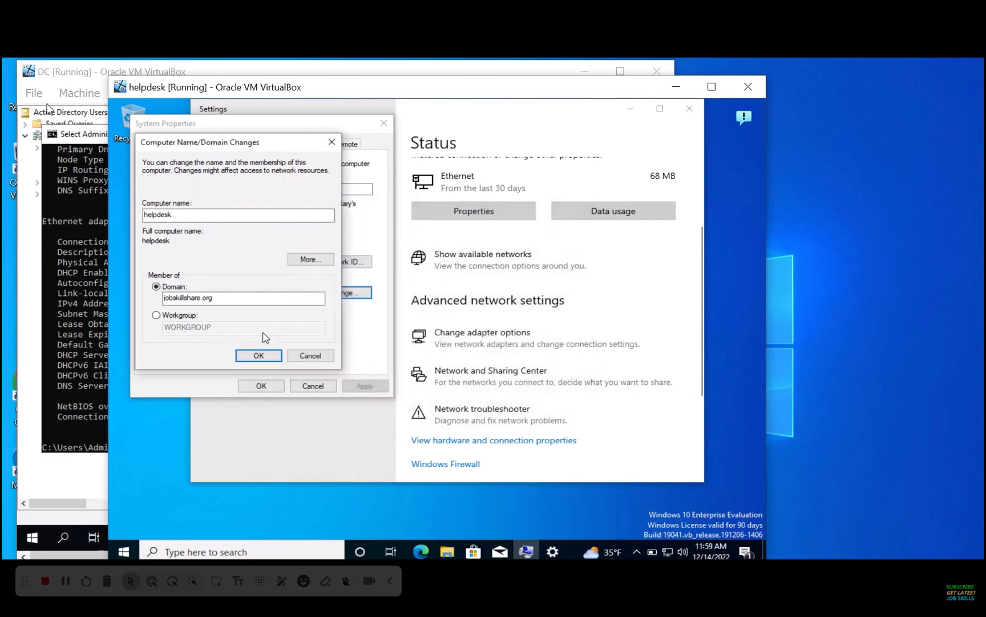
click(259, 354)
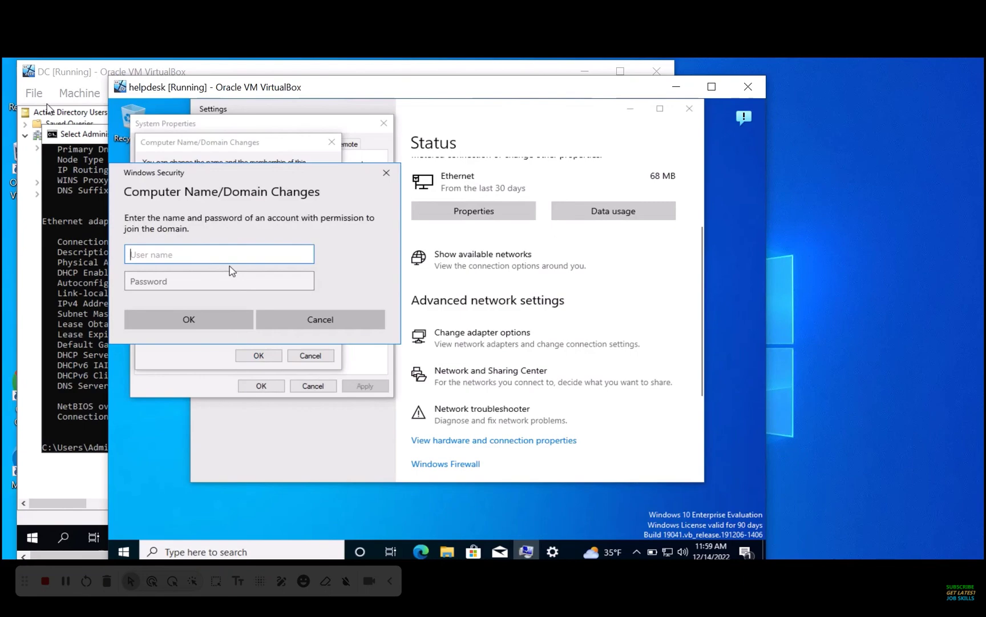
text(helpdesk)
key(Tab)
text(P)
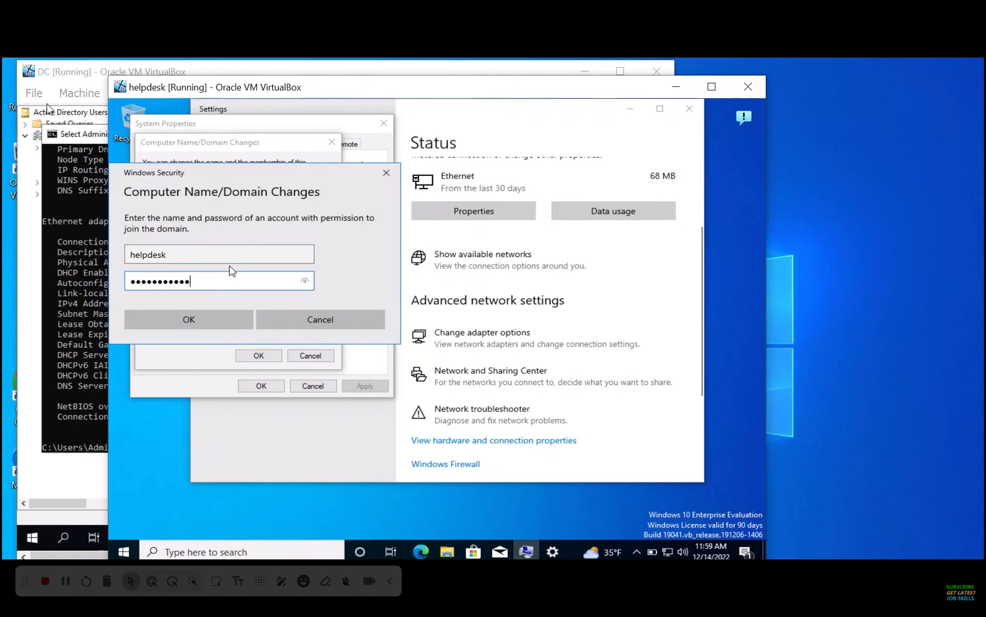
click(229, 323)
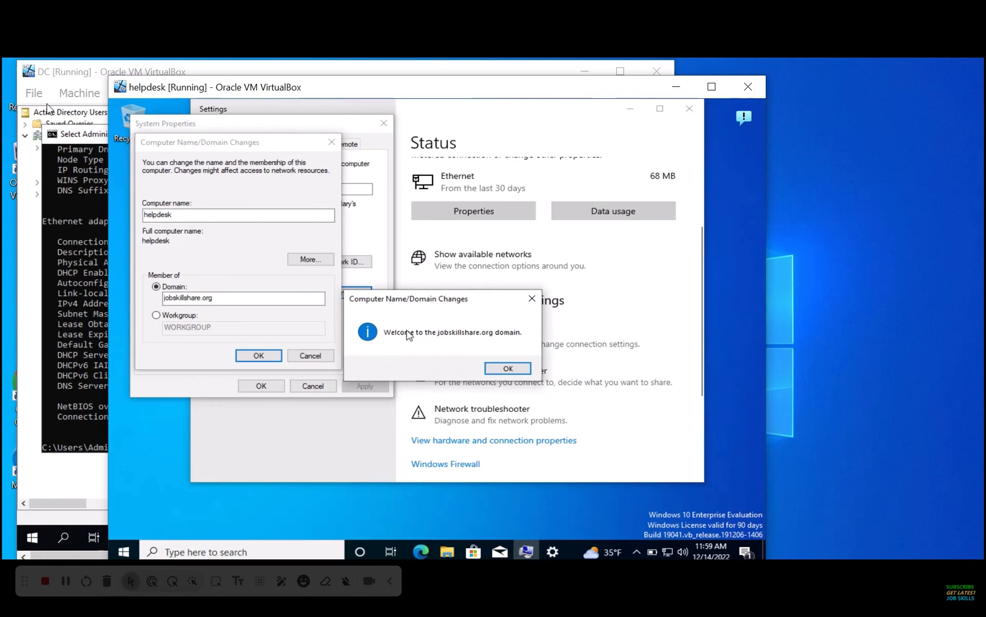
Acknowledge the domain welcome and restart notices and restart the helpdesk computer now
click(507, 367)
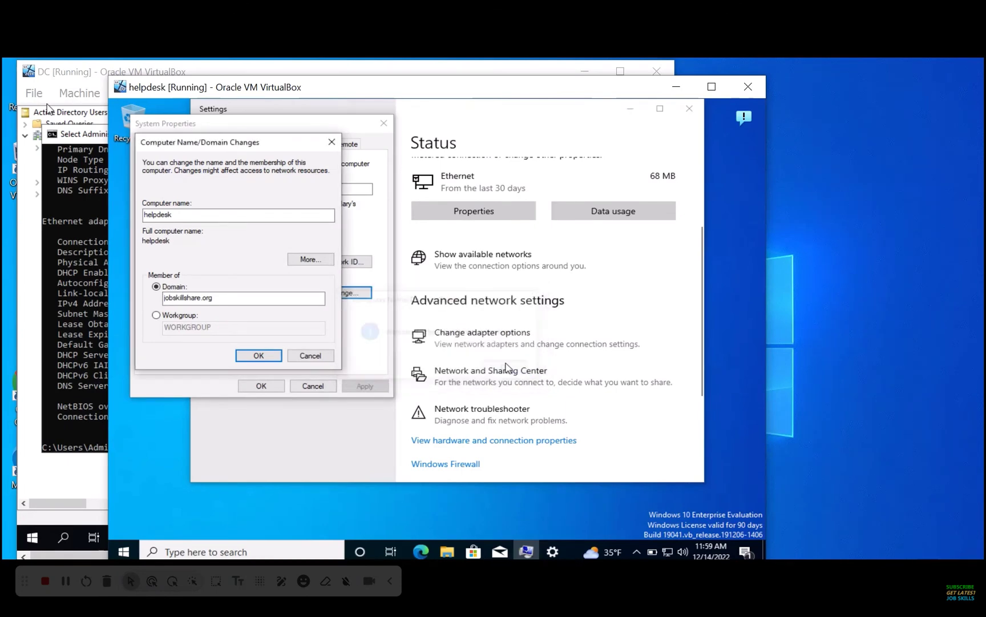
click(518, 342)
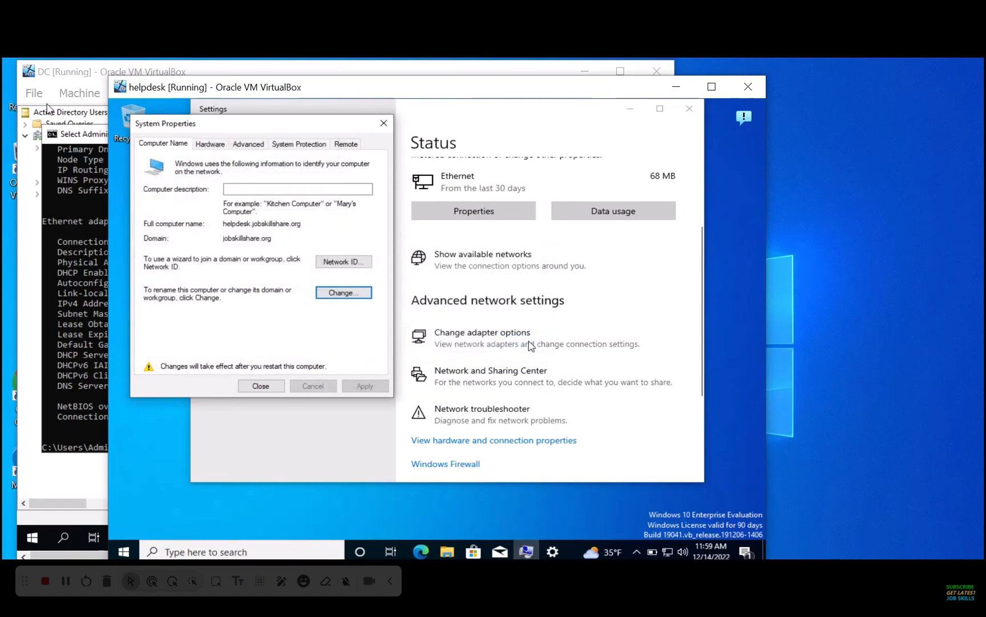
click(266, 388)
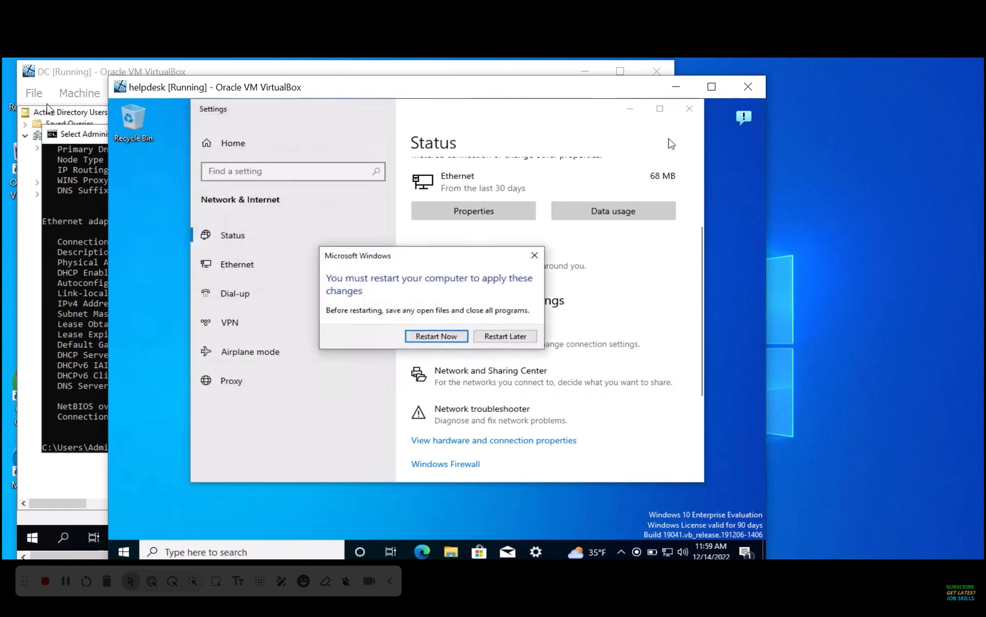
click(448, 336)
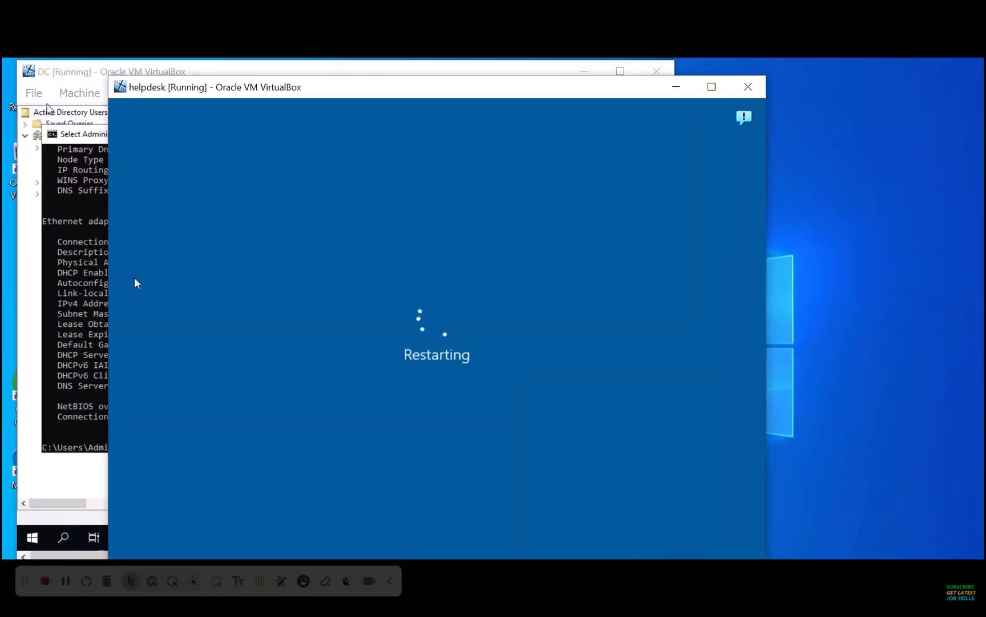
click(75, 76)
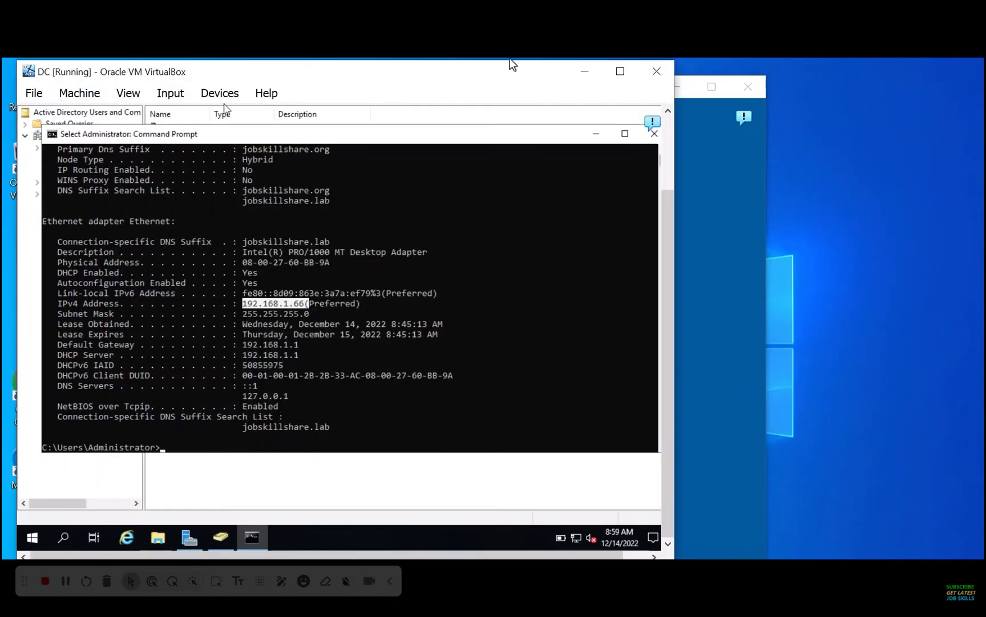
Close Command Prompt and refresh the Computers container to confirm the HELPDESK account
click(654, 133)
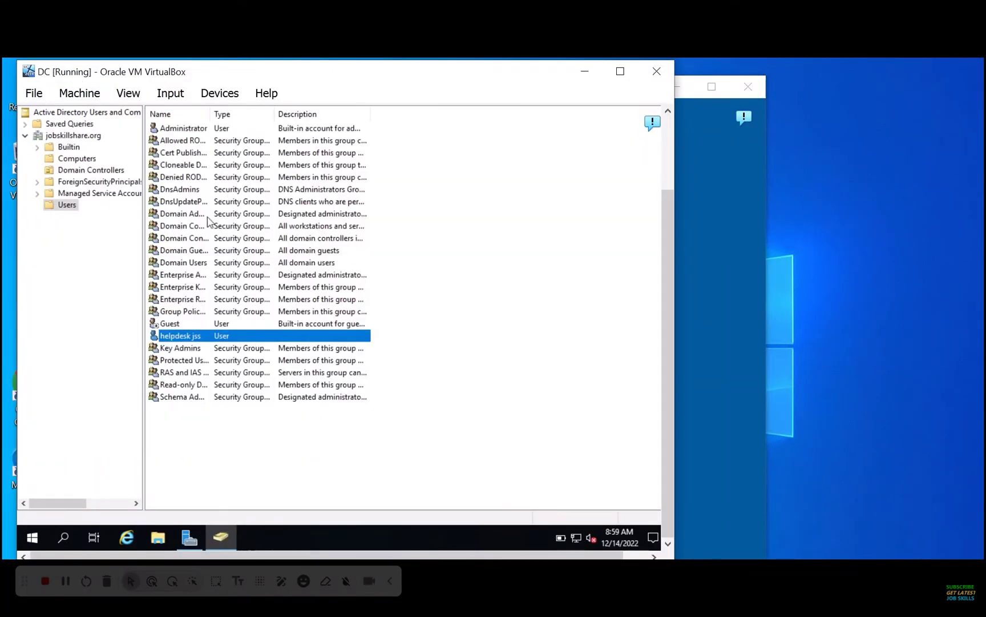
click(62, 160)
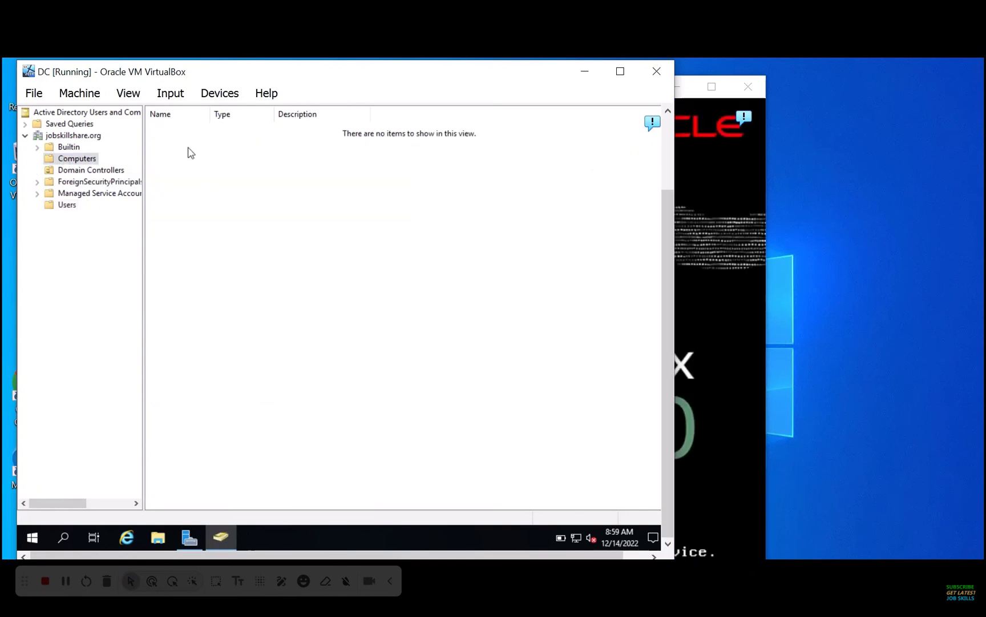
drag(664, 215, 657, 167)
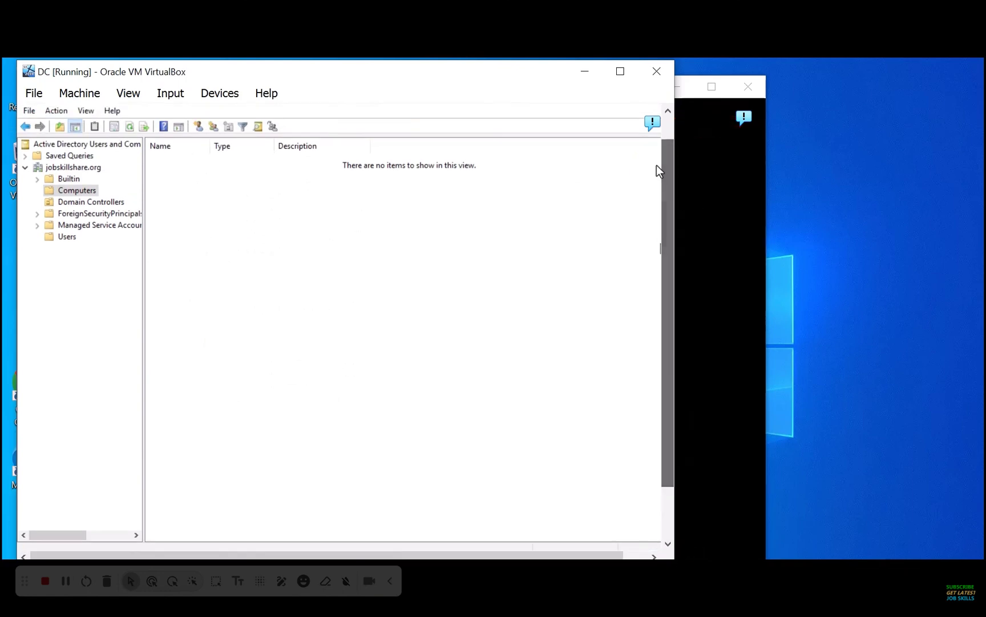
click(130, 126)
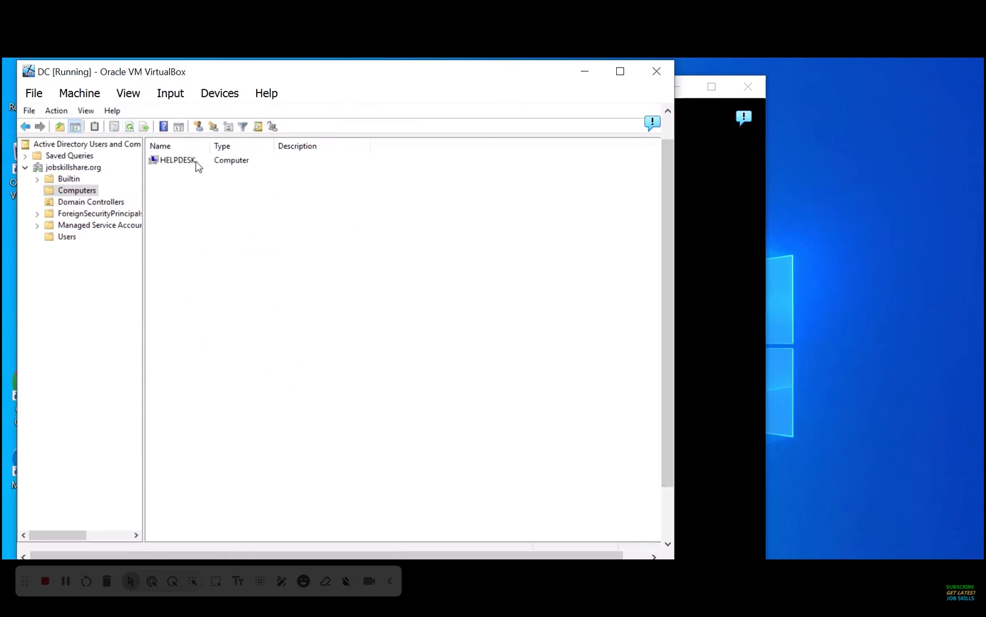
click(198, 166)
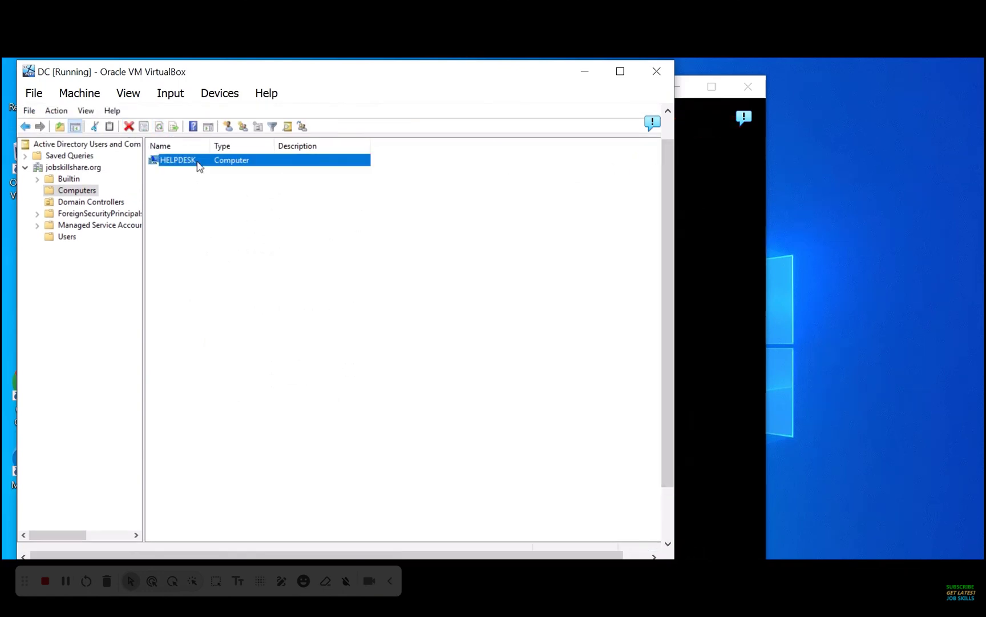
Return to the Users container and select the helpdesk jss user account
click(71, 239)
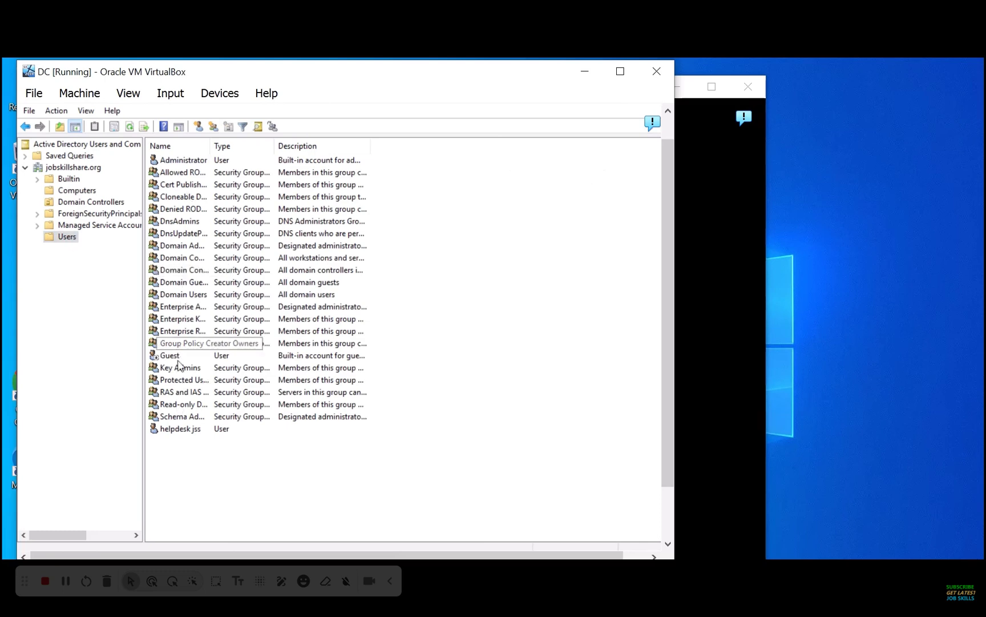
click(176, 417)
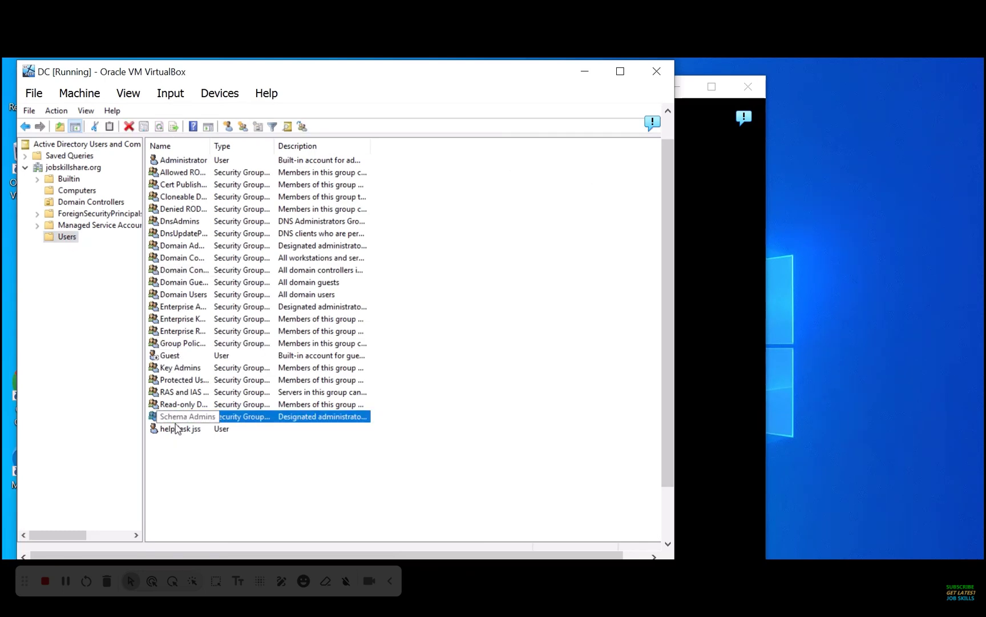
click(178, 430)
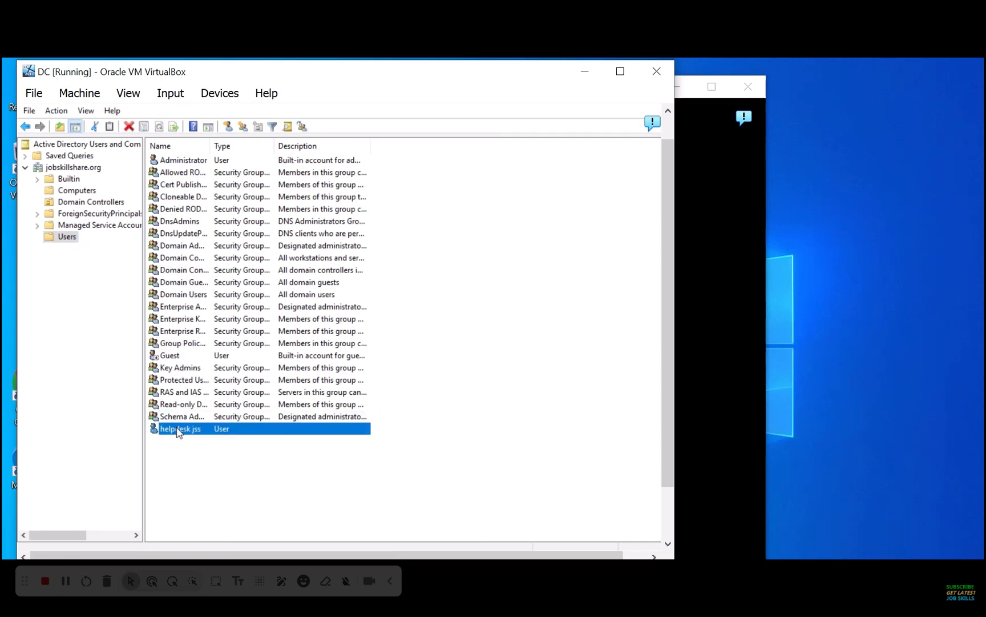
Dismiss the restarted helpdesk VM's lock screen and choose Other user to sign in
click(741, 191)
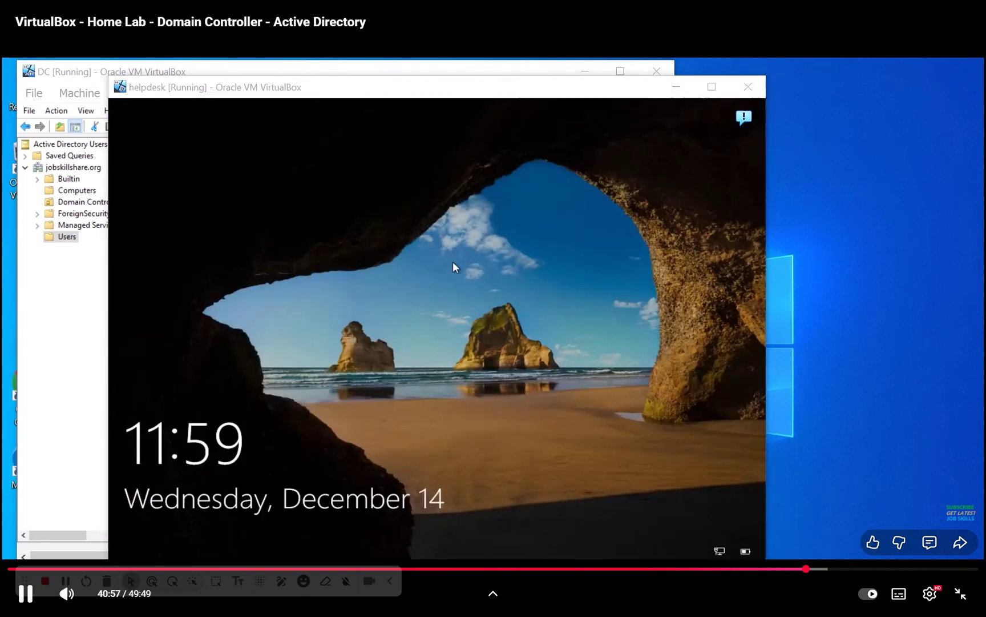
click(411, 282)
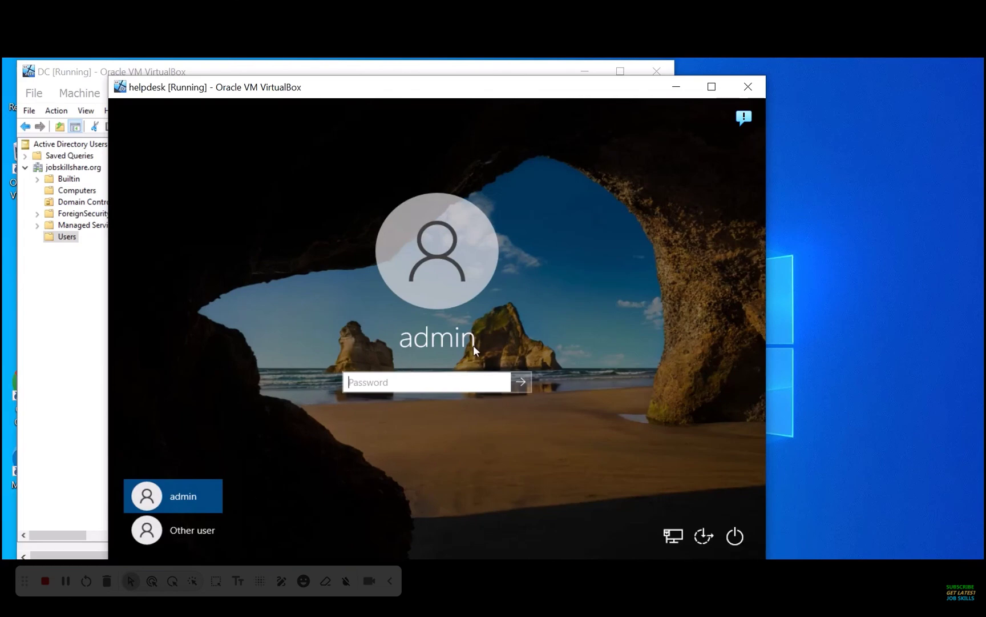
click(177, 529)
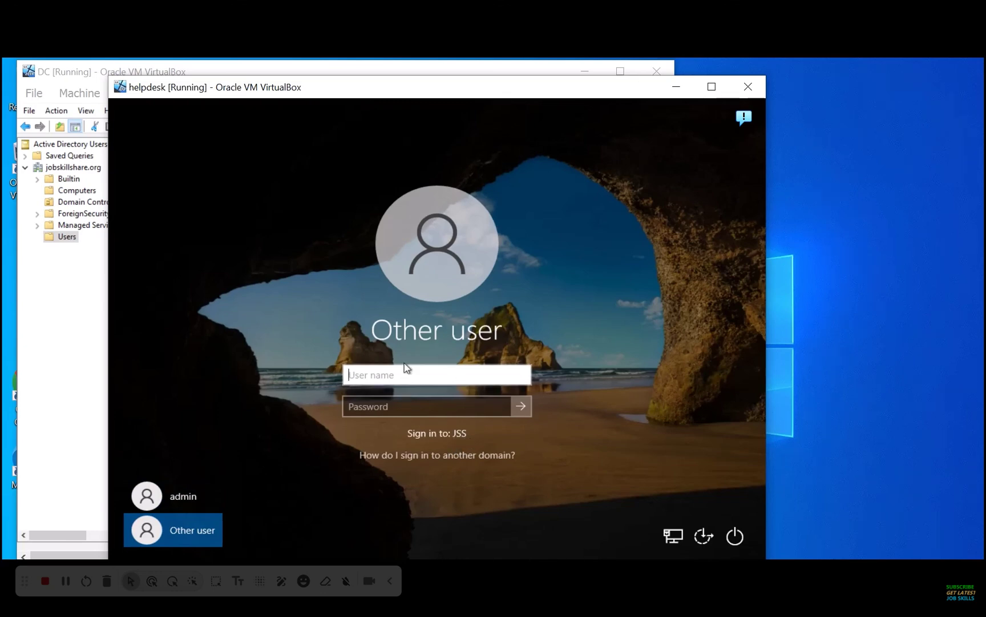
Sign in to the helpdesk VM as domain user helpdesk with its password
text(helpdesk)
key(Tab)
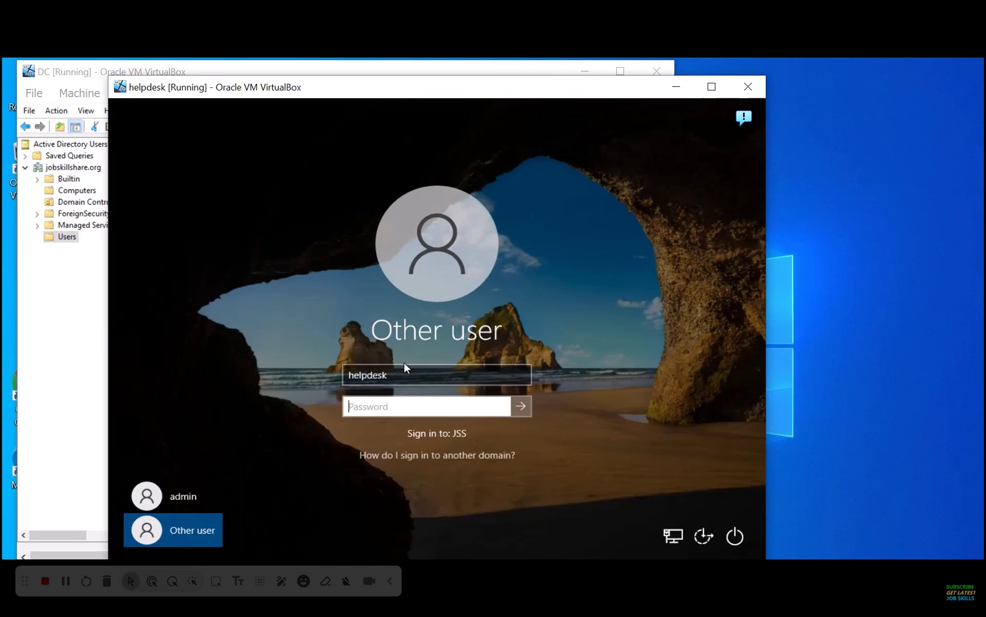
text(•••••••••••)
key(Return)
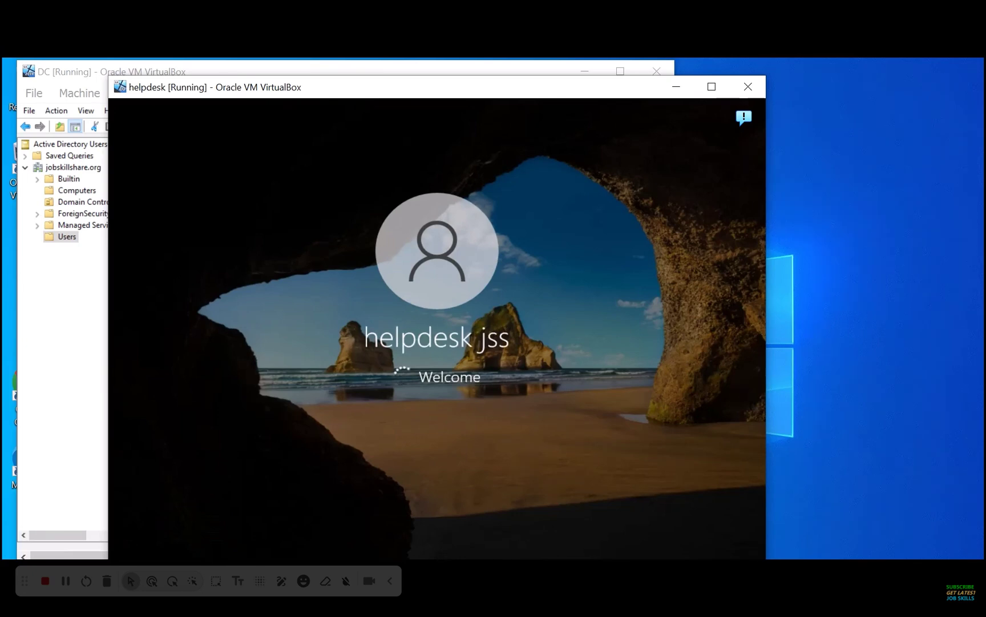
Check the helpdesk jss user on the DC, then move the helpdesk VM window aside
click(80, 343)
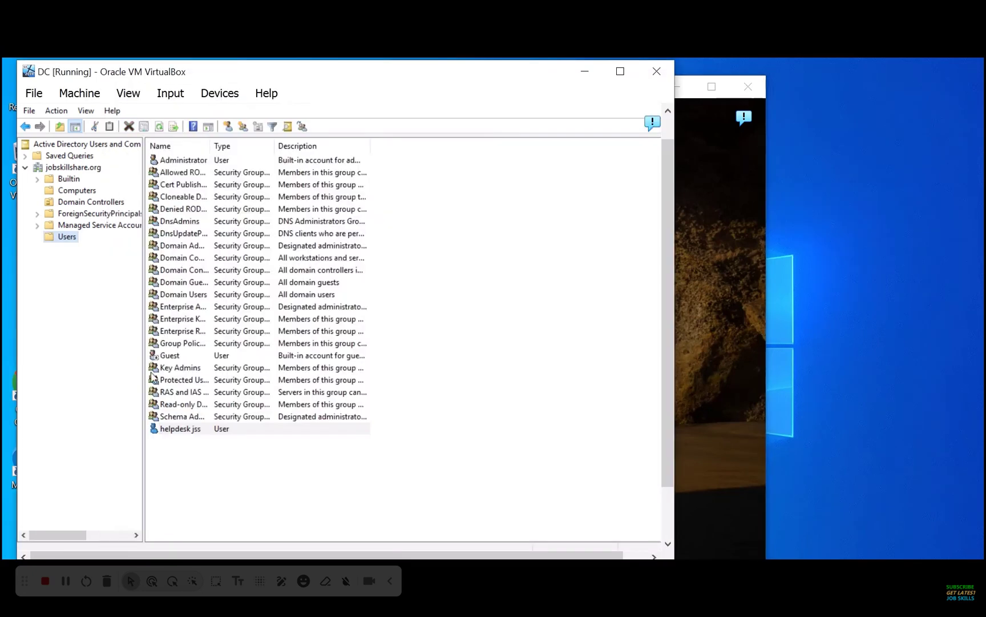
click(193, 420)
click(194, 431)
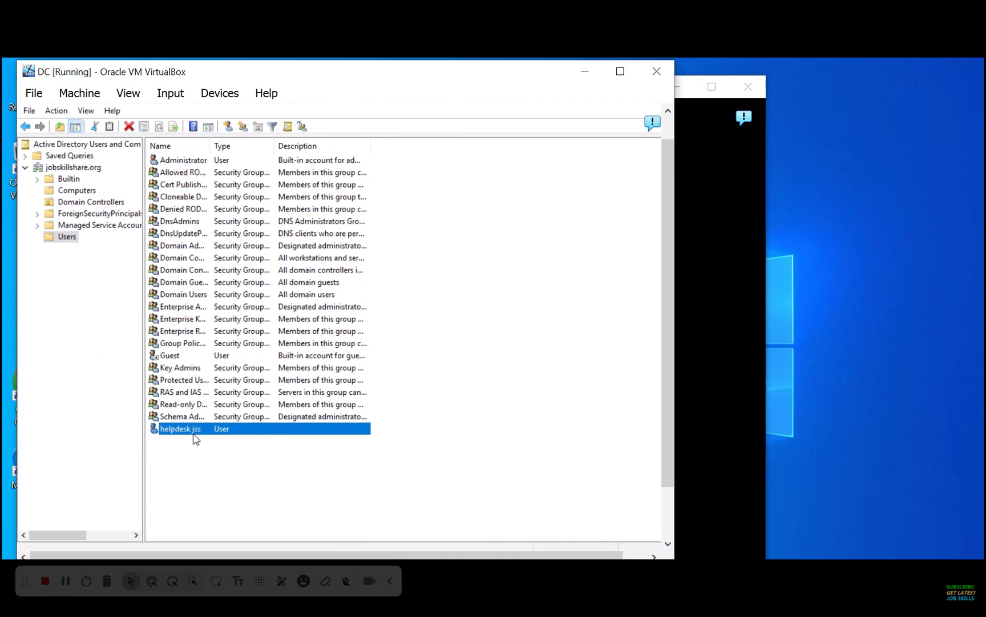
click(708, 291)
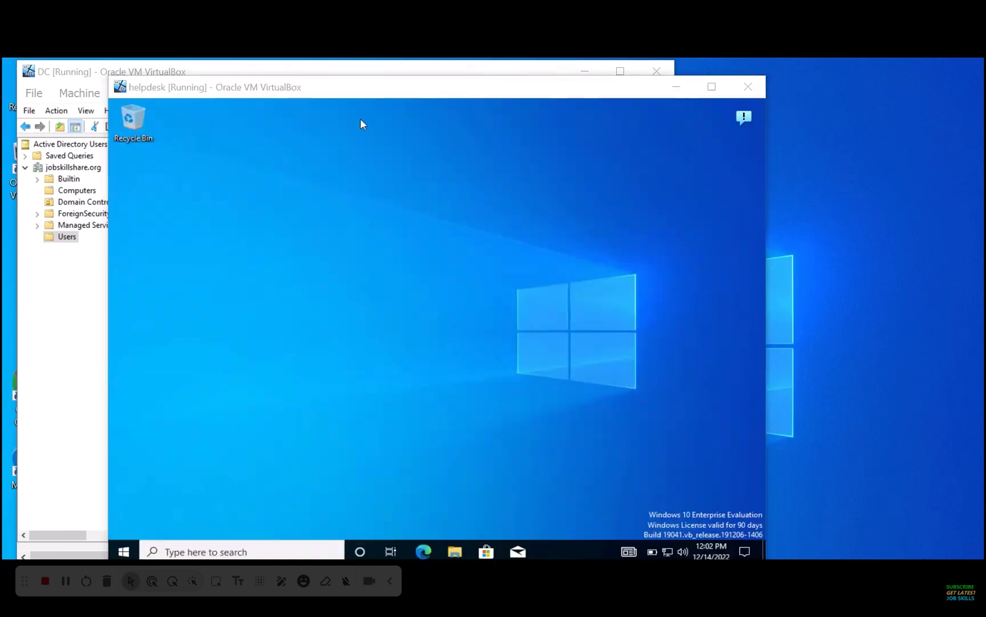
drag(176, 89, 264, 84)
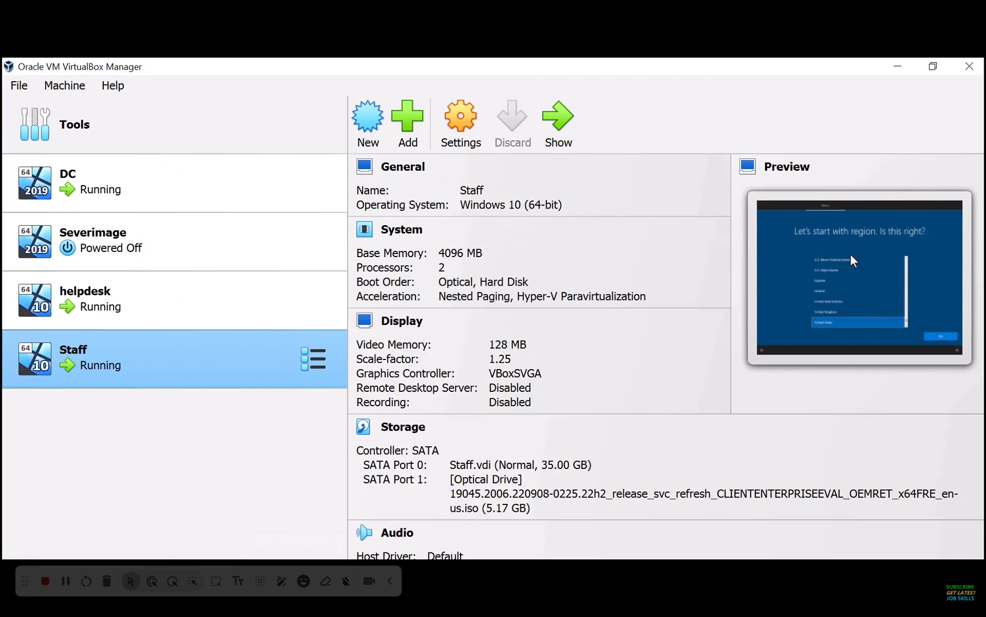
Start a new user in the Users container with logon name staff
click(902, 70)
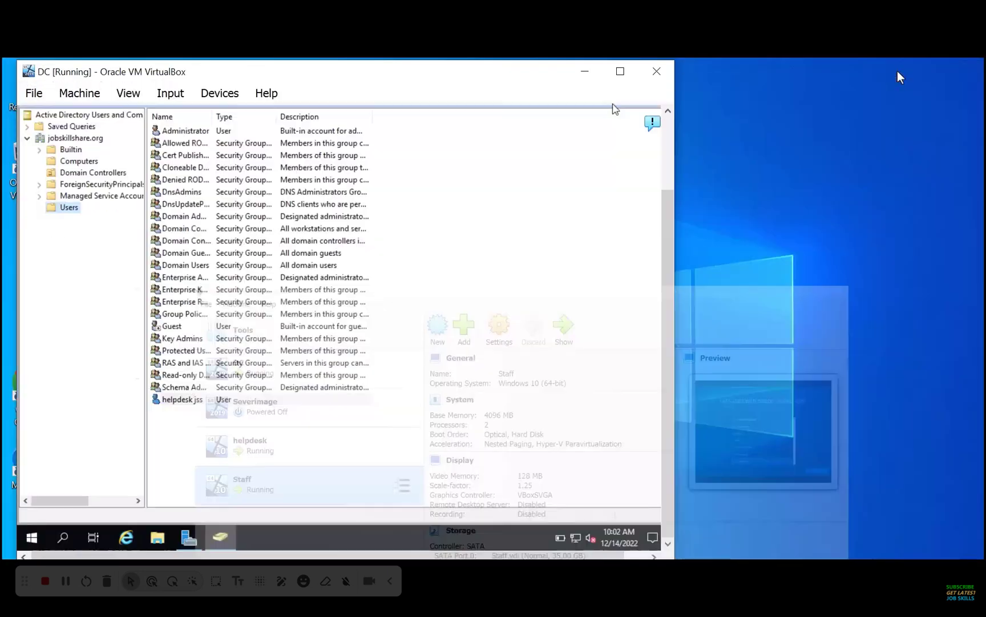
right_click(172, 428)
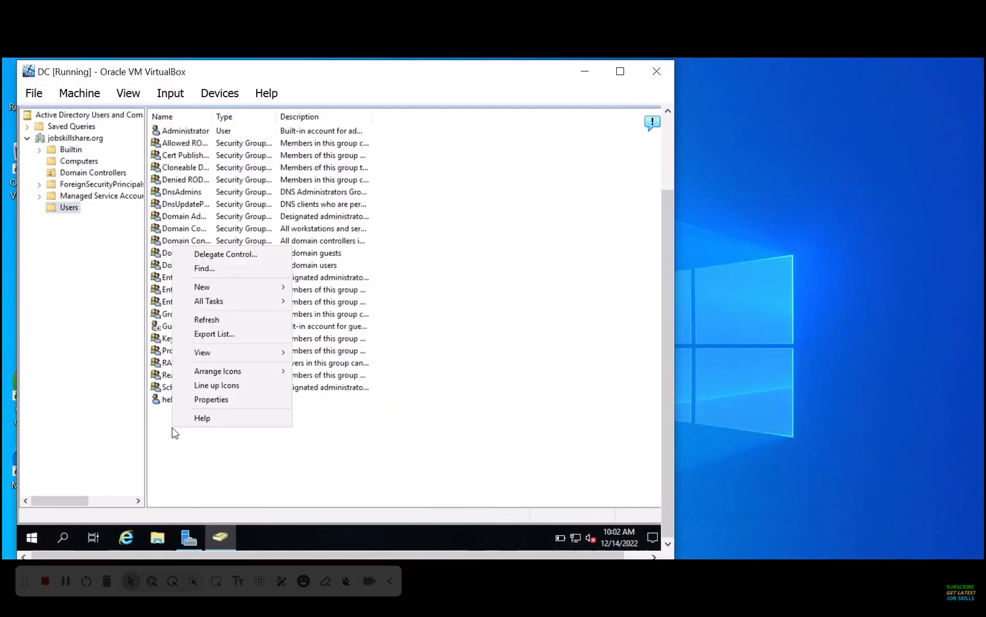
mouse_move(268, 294)
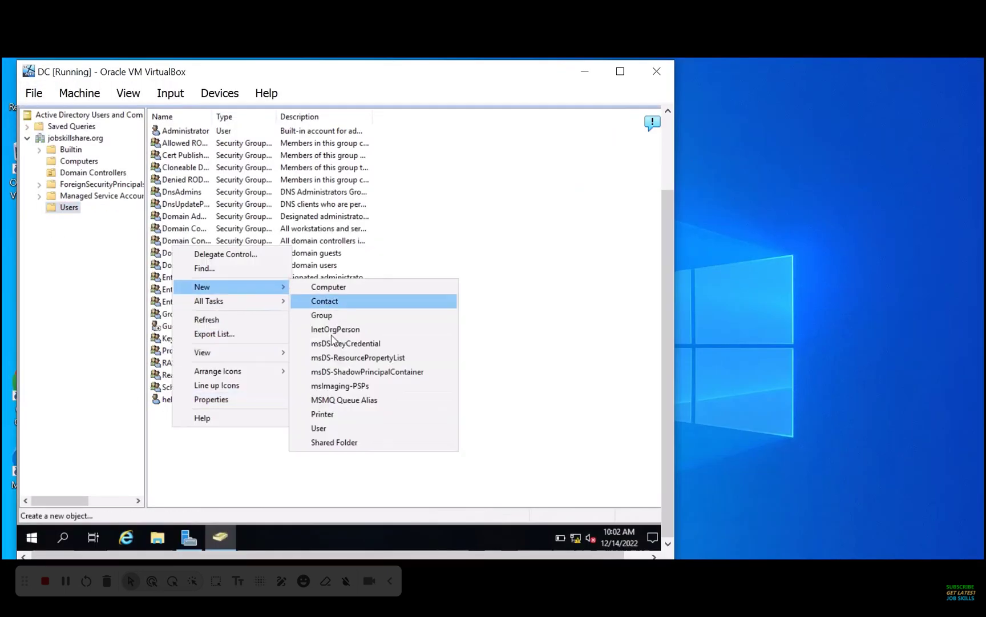
click(336, 430)
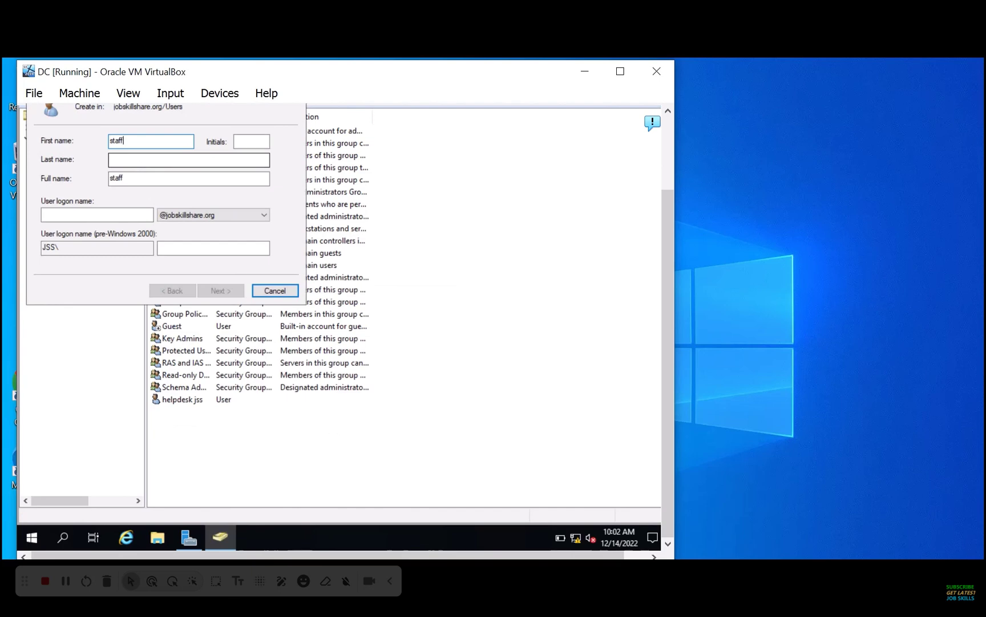
key(Tab)
key(Tab)
key(Tab)
key(Tab)
text(staf)
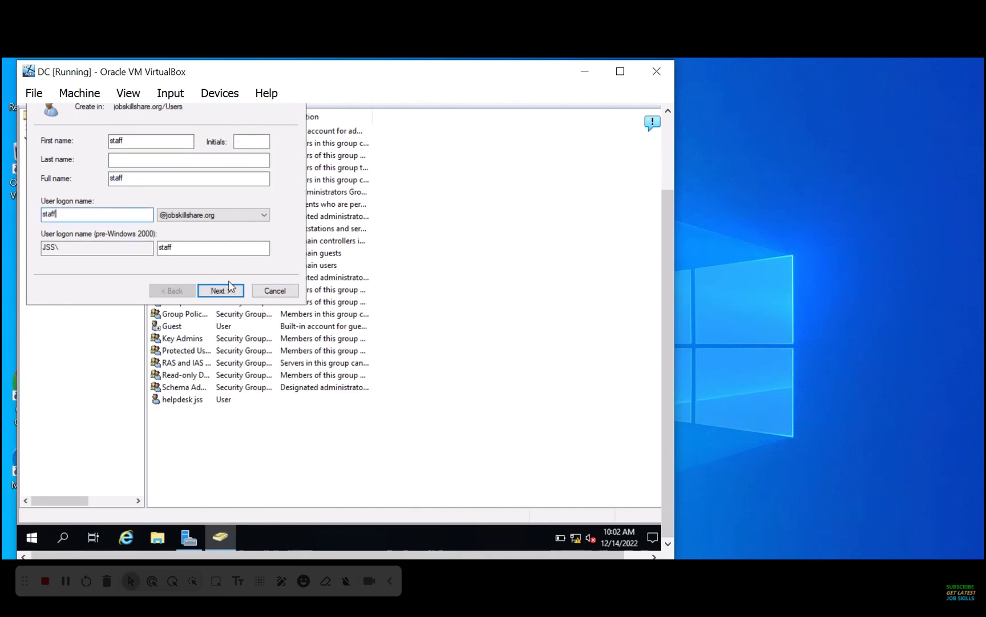
Give staff a password, drop the change-at-next-logon requirement, and finish creating the account
click(233, 291)
click(129, 184)
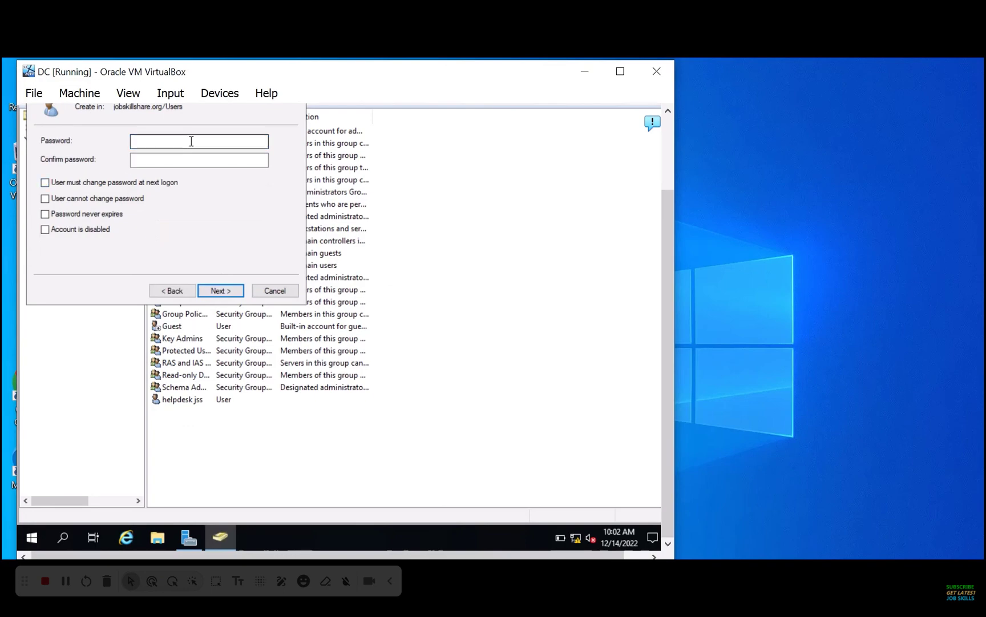
click(192, 141)
text(P@ssw0rd)
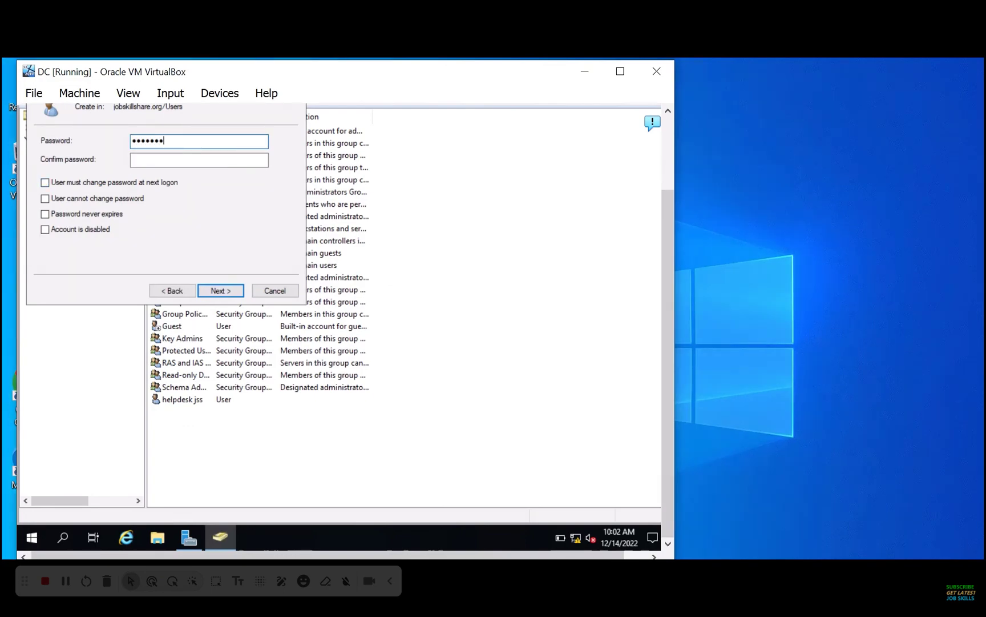
key(Tab)
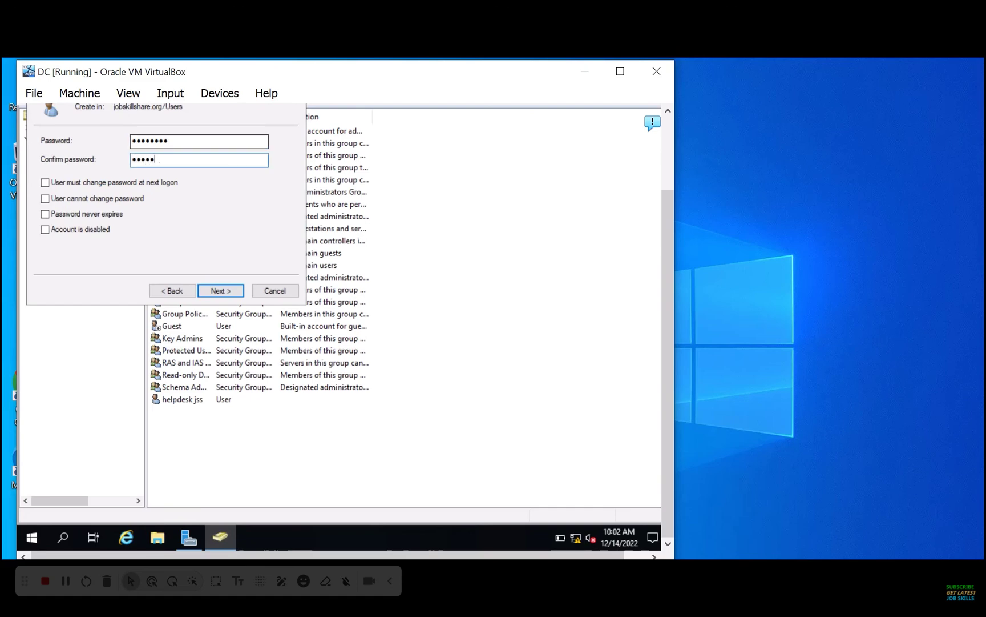
text(P@ssw0rd)
key(Return)
key(Return)
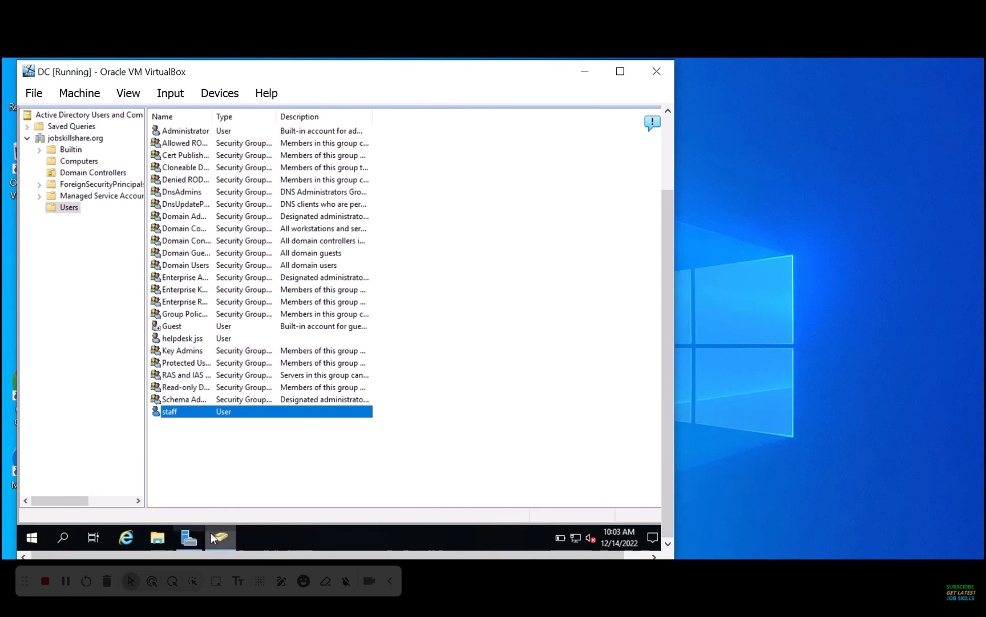
Launch Group Policy Management from the Server Manager Tools menu
click(189, 537)
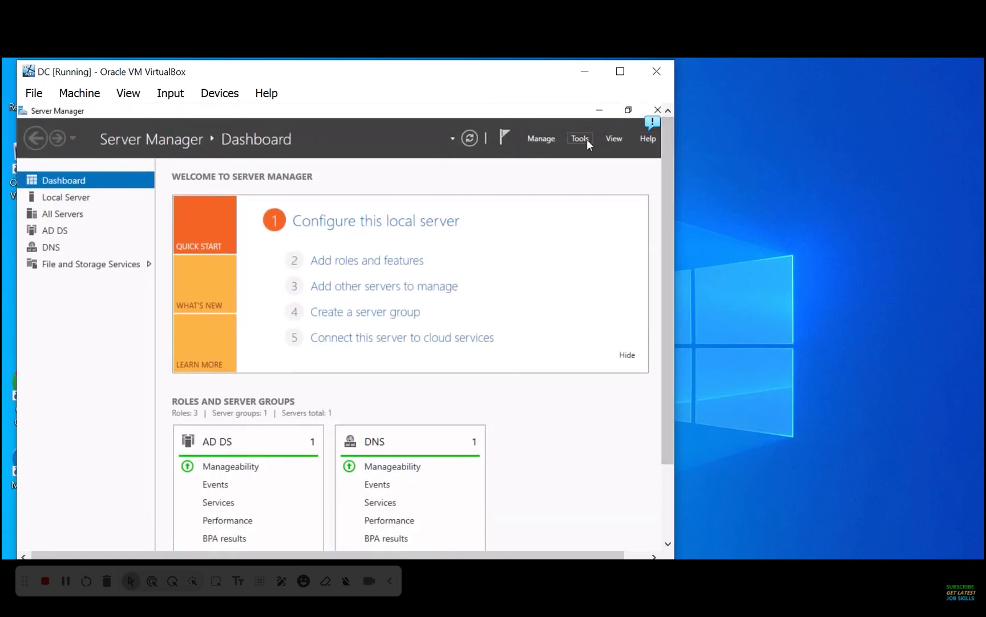
click(582, 138)
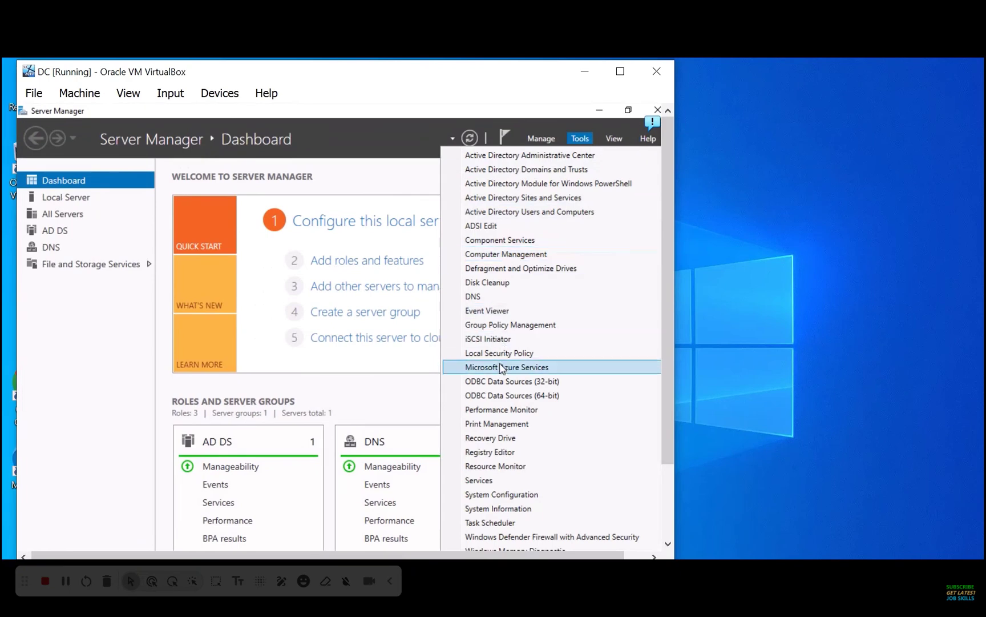
click(495, 332)
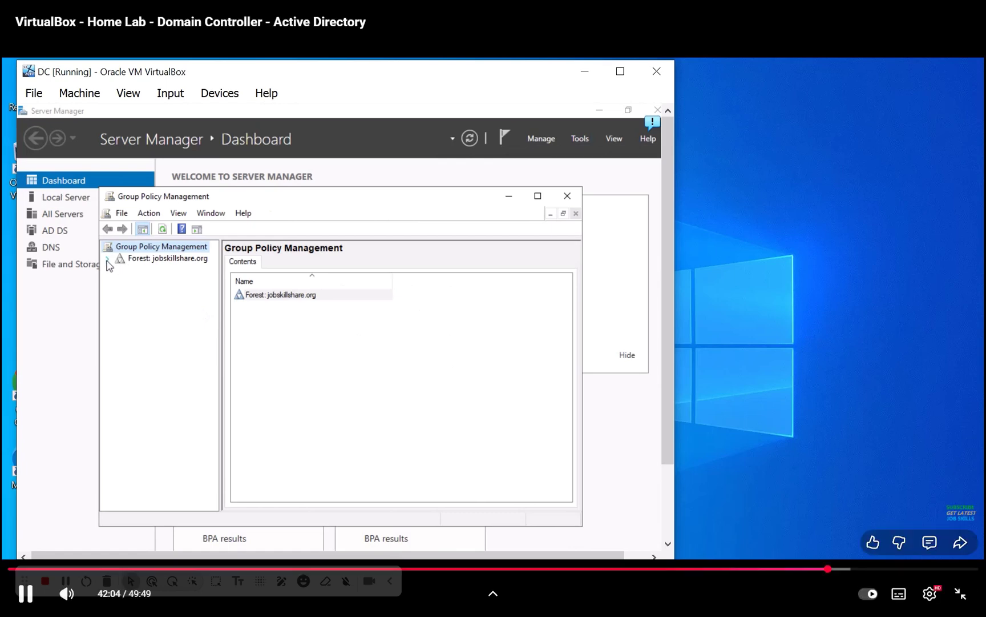
Expand Forest > Domains > jobskillshare.org and select the Default Domain Policy
click(108, 259)
click(120, 270)
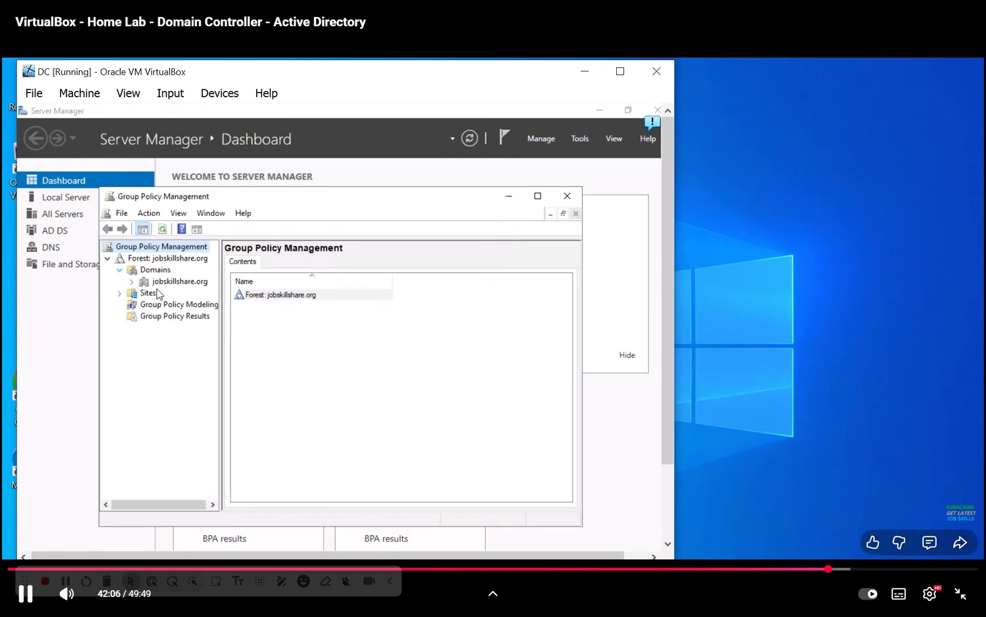
click(180, 281)
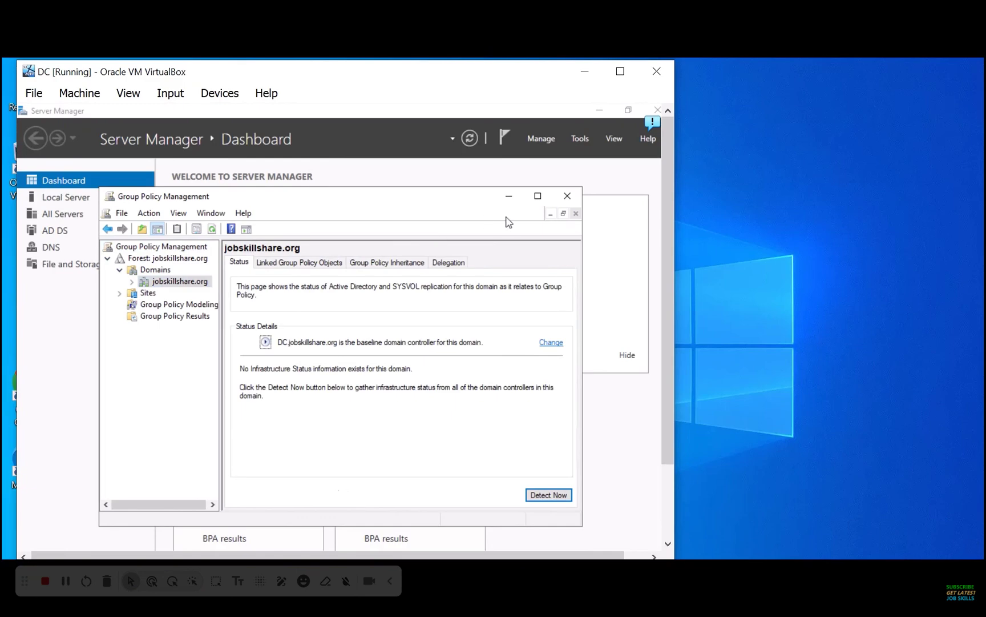
click(537, 196)
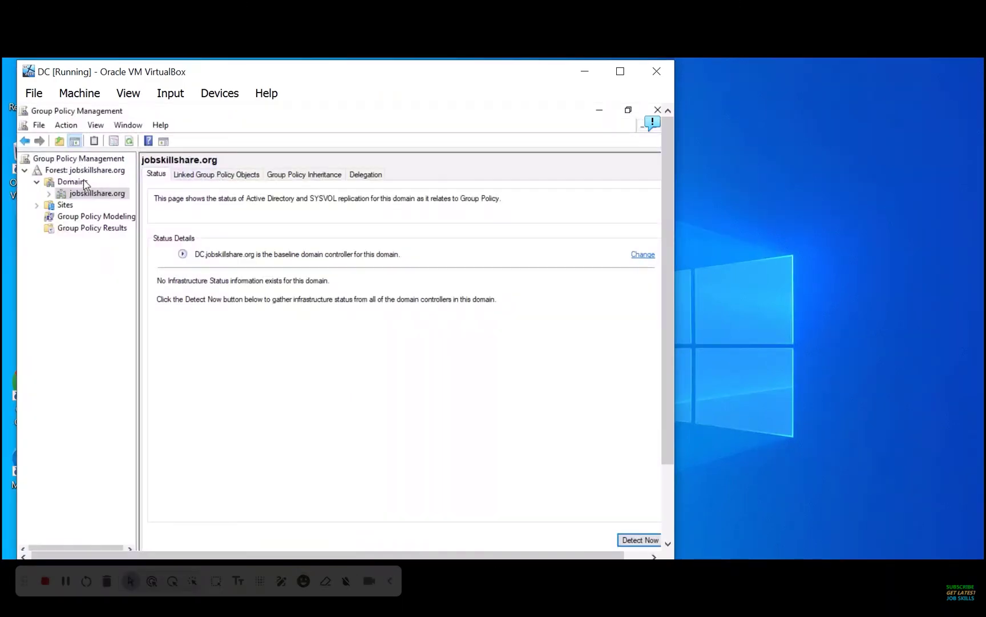
click(49, 193)
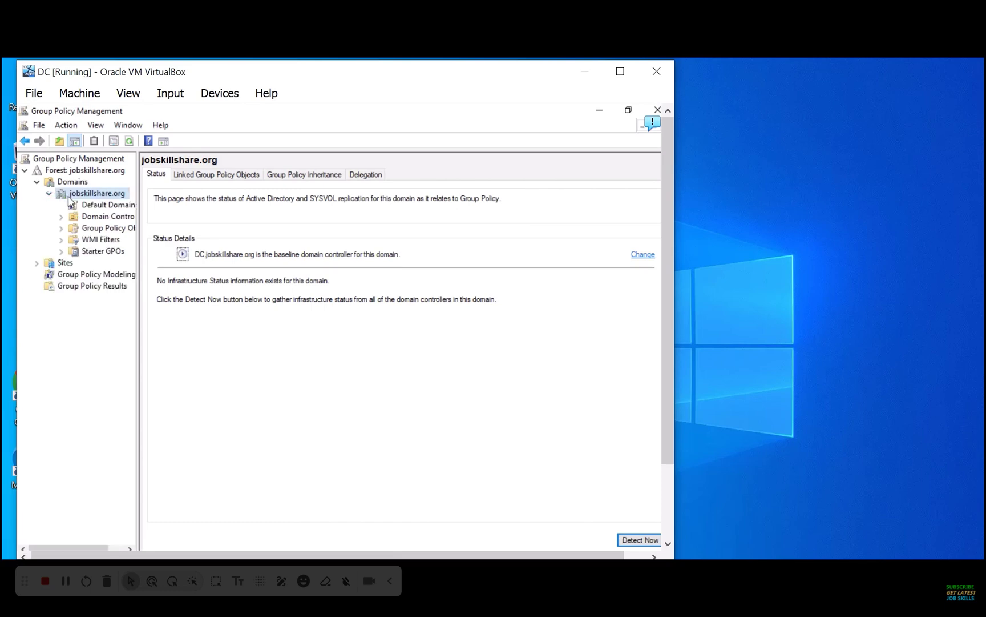
click(97, 204)
click(435, 368)
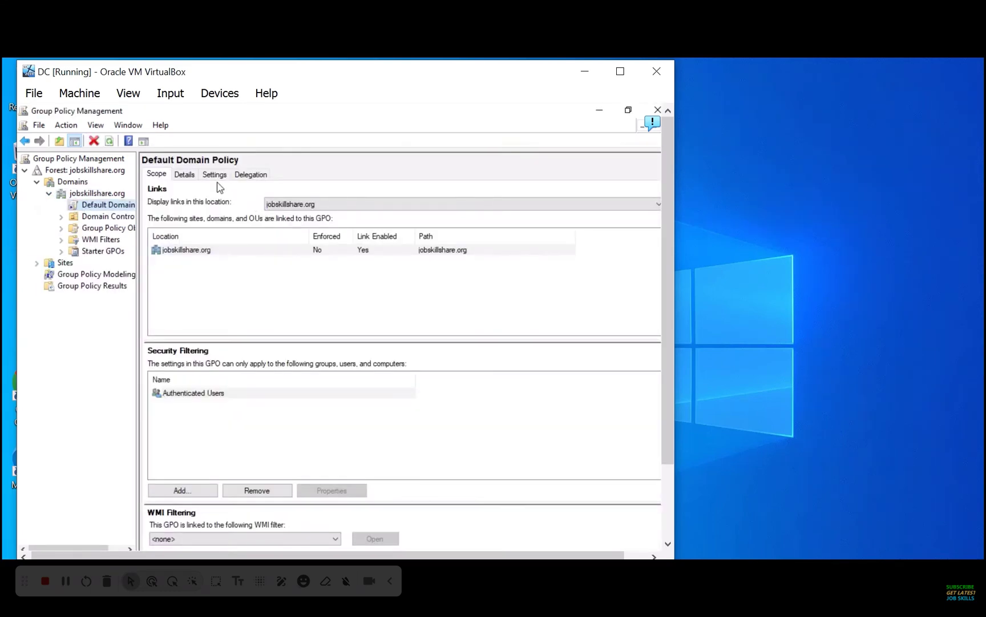
Generate the Default Domain Policy settings report, adding about:security_mmc.exe to Trusted sites
click(215, 174)
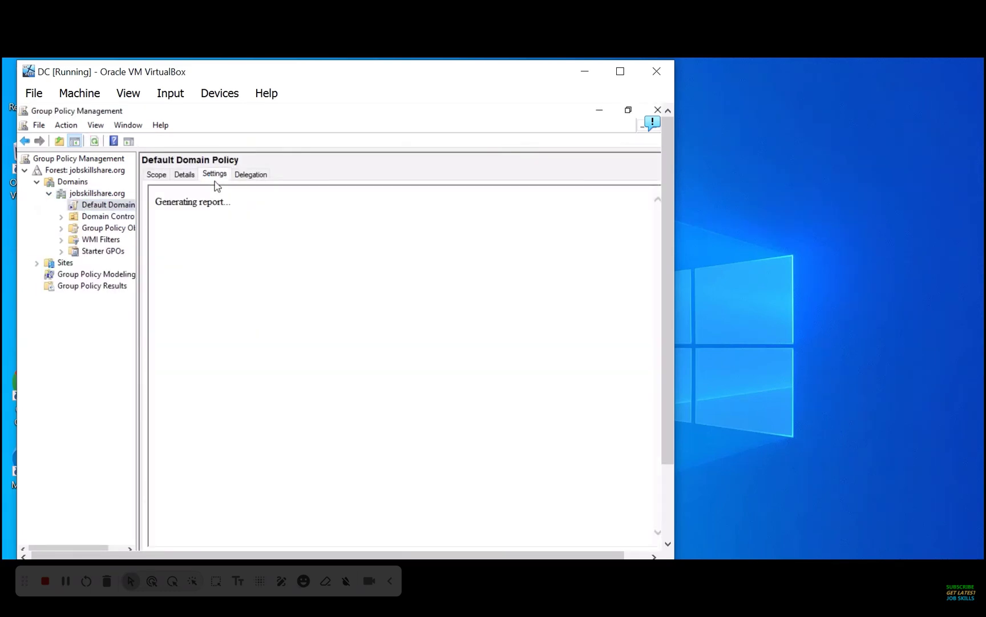
drag(669, 216, 676, 251)
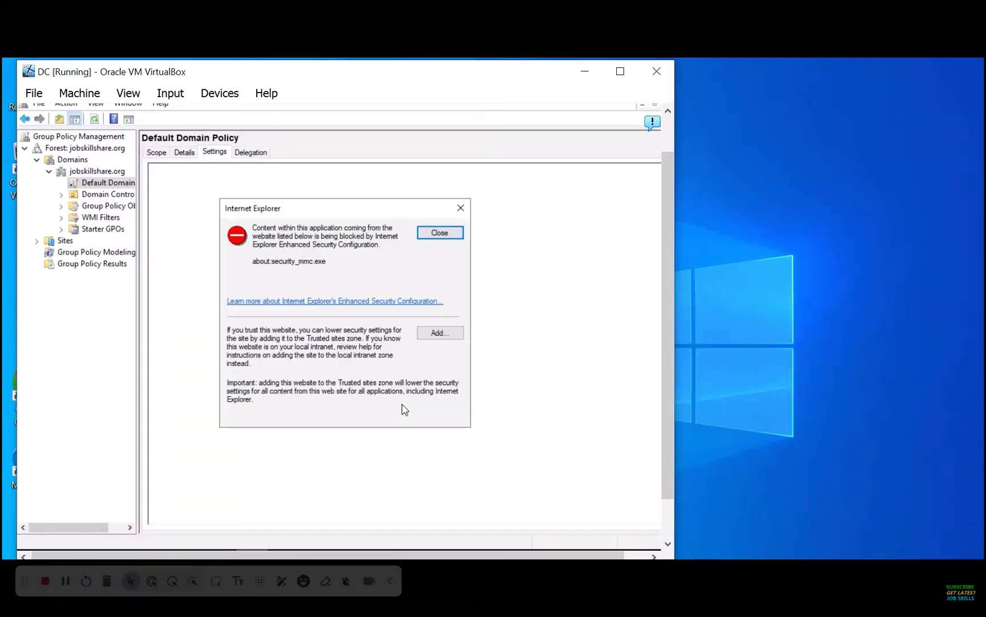
click(446, 333)
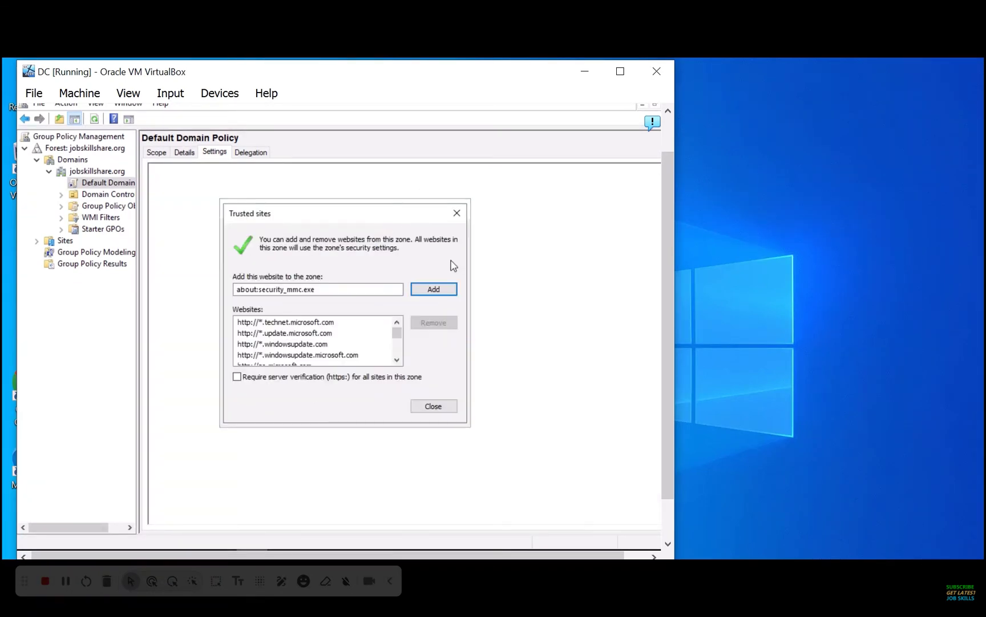
click(441, 290)
click(456, 213)
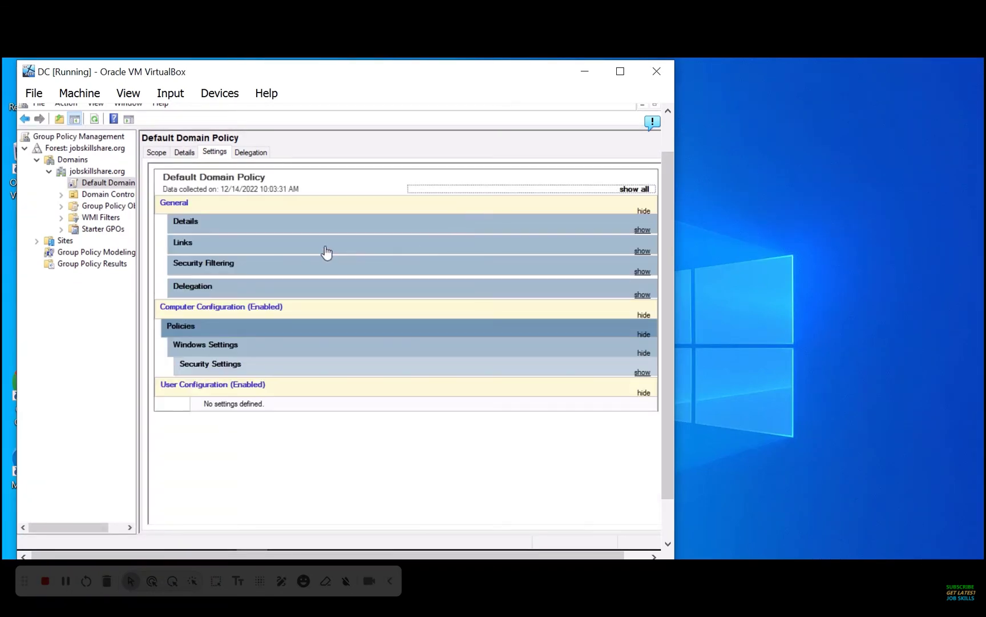
Review the report's details, collapse Windows Settings and User Configuration, then close Group Policy Management
click(304, 227)
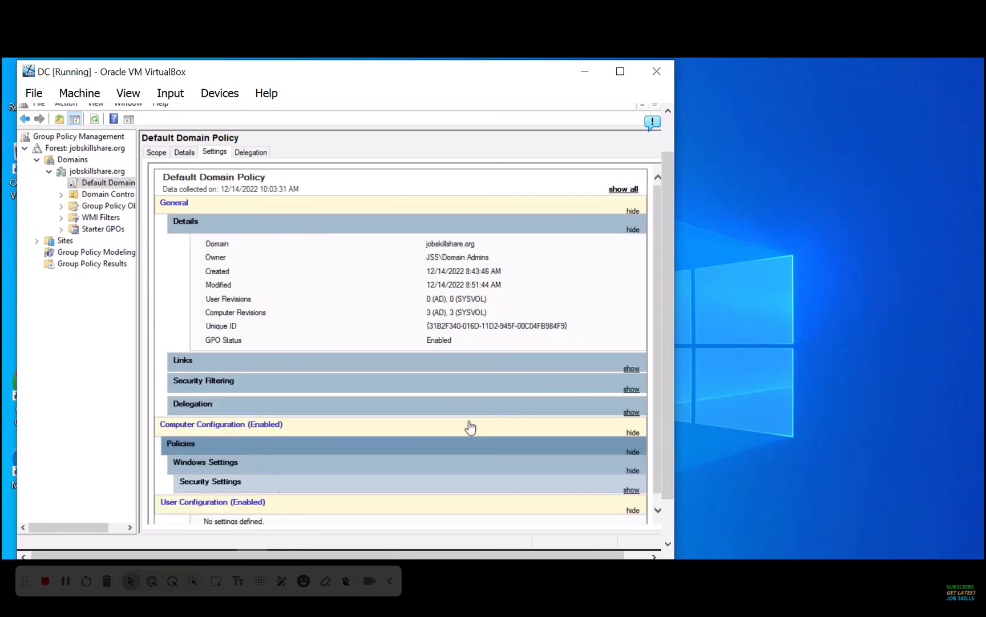
scroll(662, 271, down, 2)
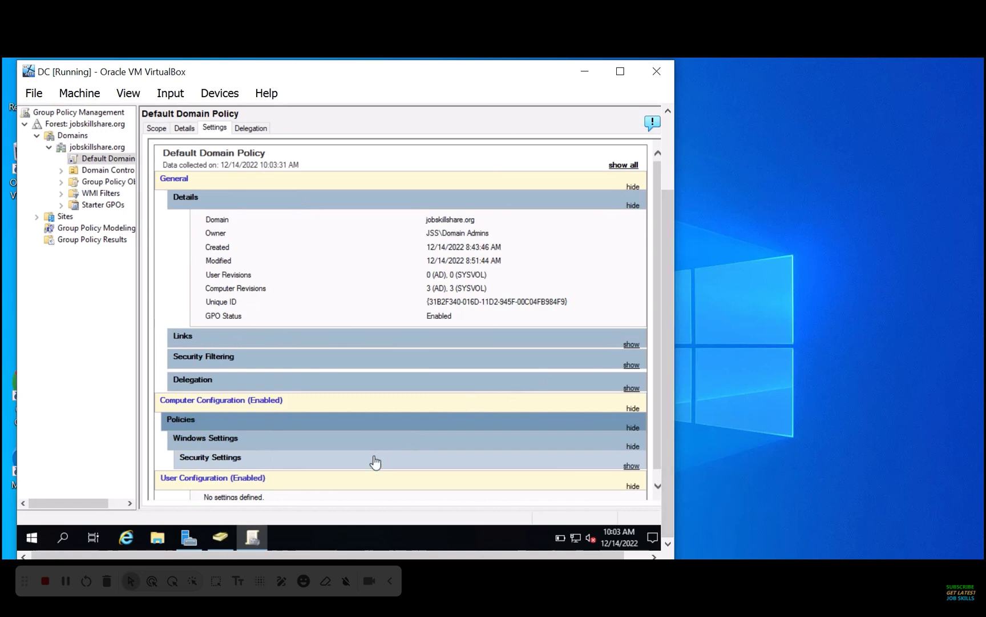
click(359, 446)
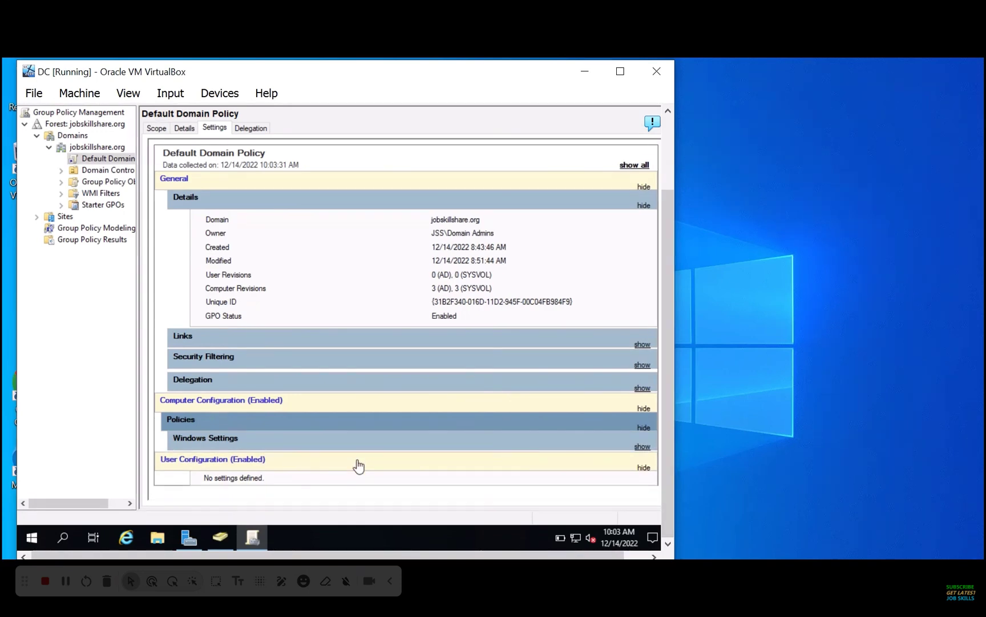
click(357, 462)
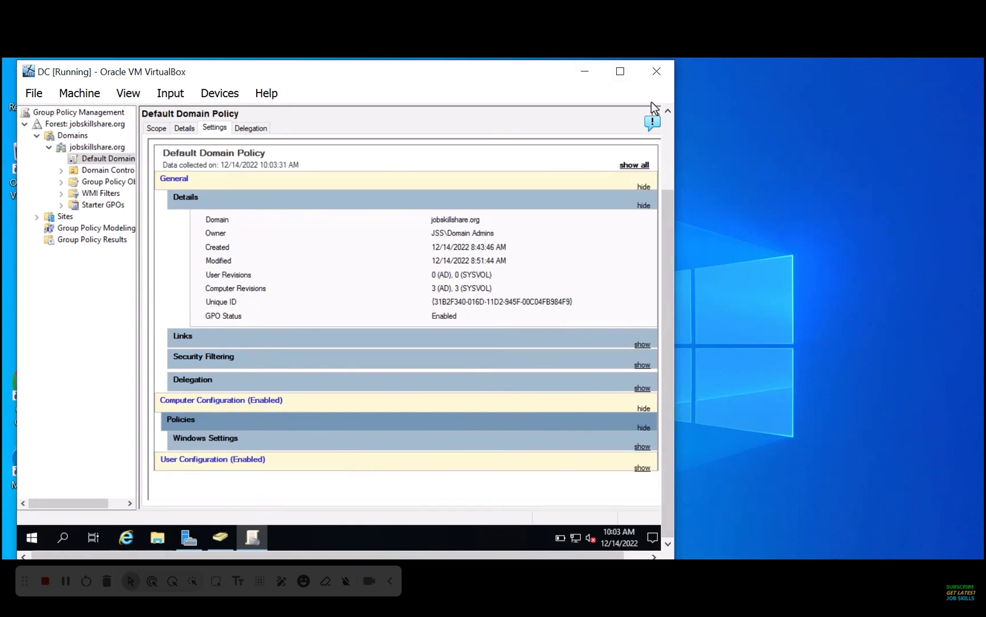
drag(665, 182, 673, 121)
click(599, 109)
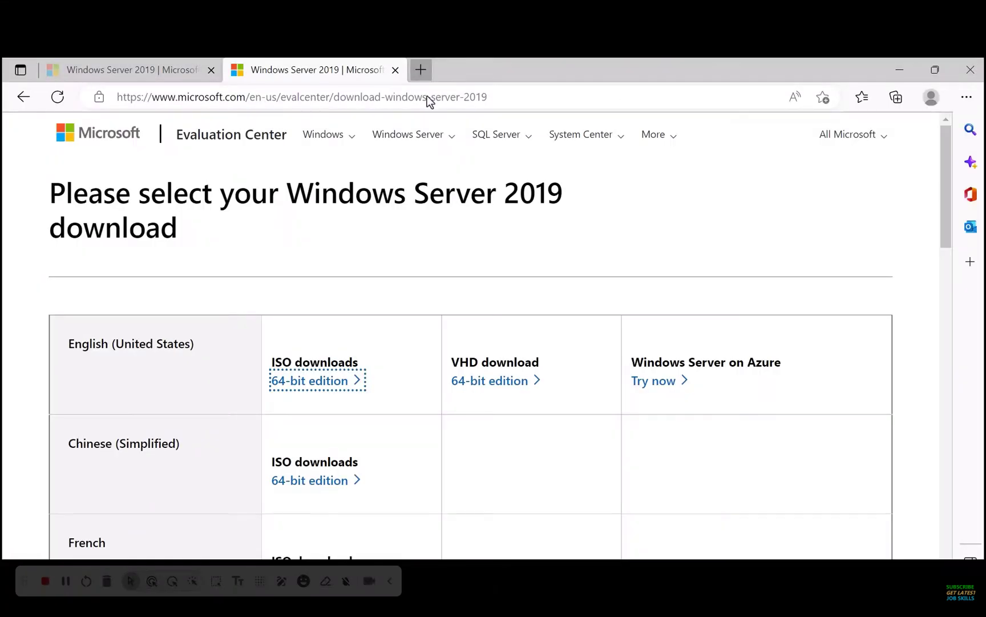
Load jobskillshare.org in a new Edge tab, then seek the tutorial video to 44:10
key(ctrl+t)
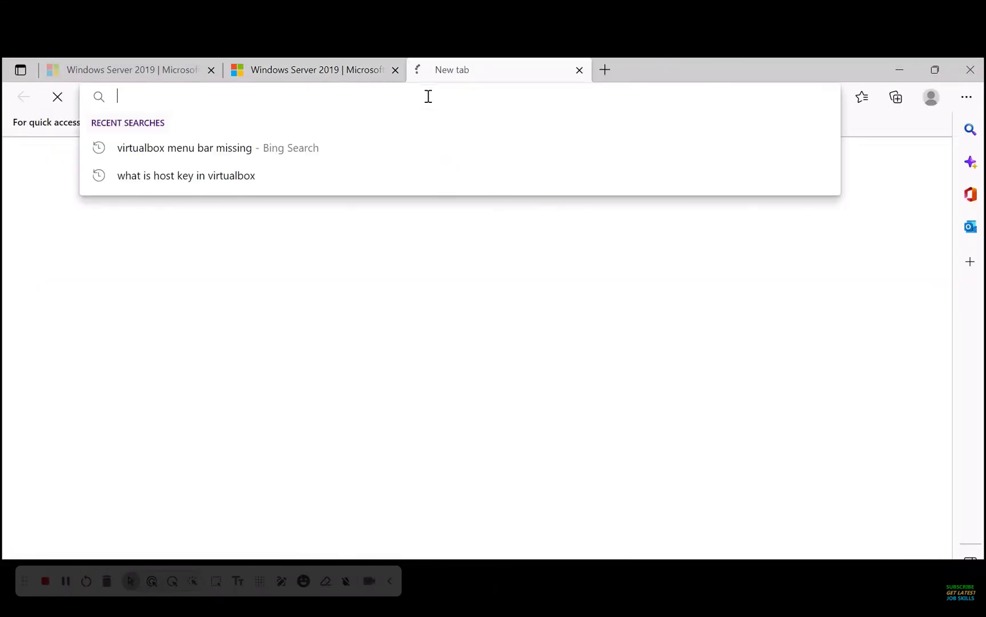
text(jobskil)
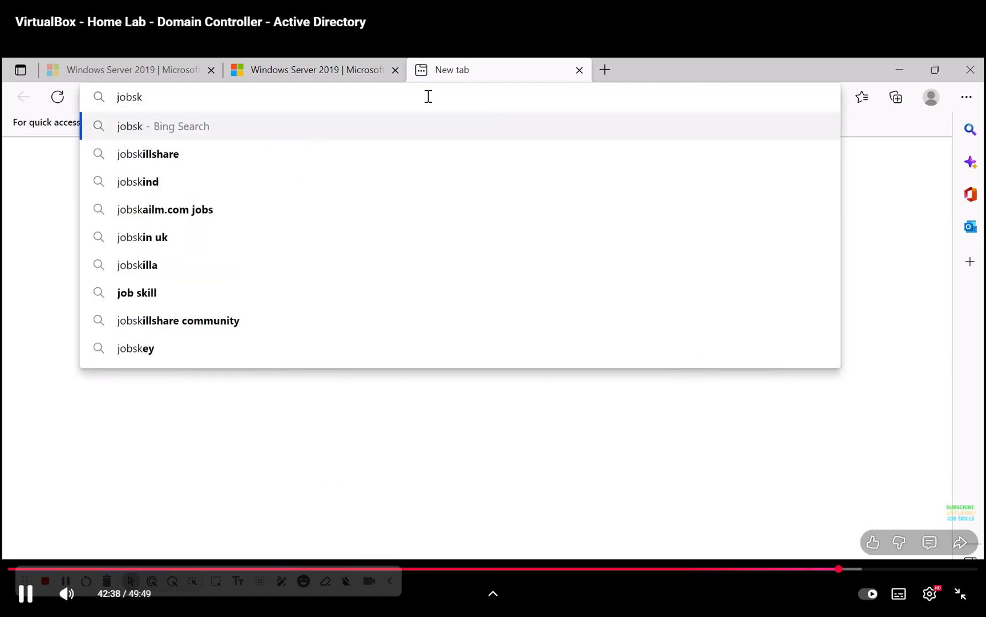
text(lshare.org)
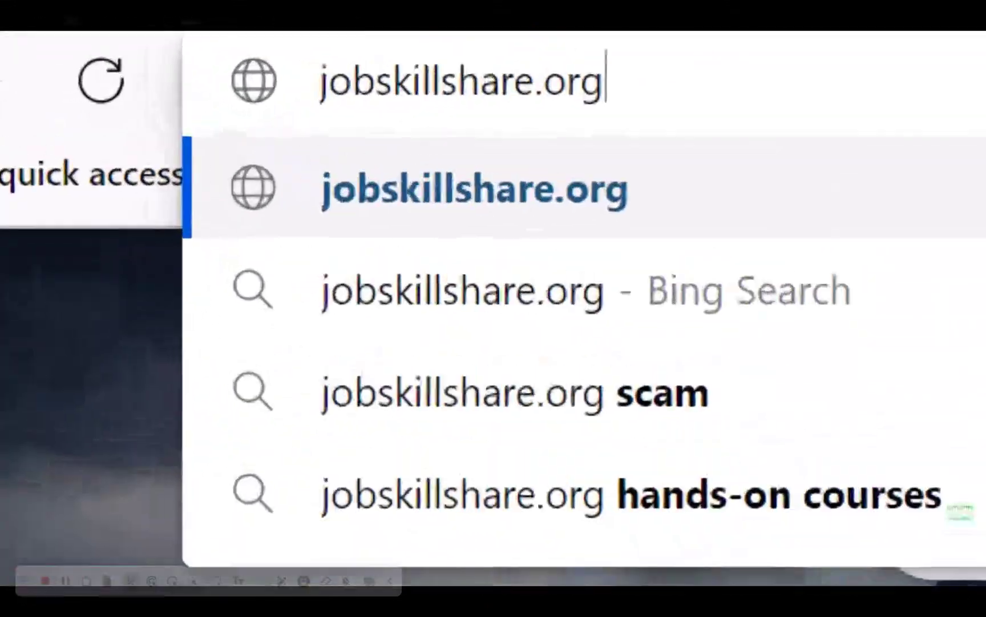
key(Return)
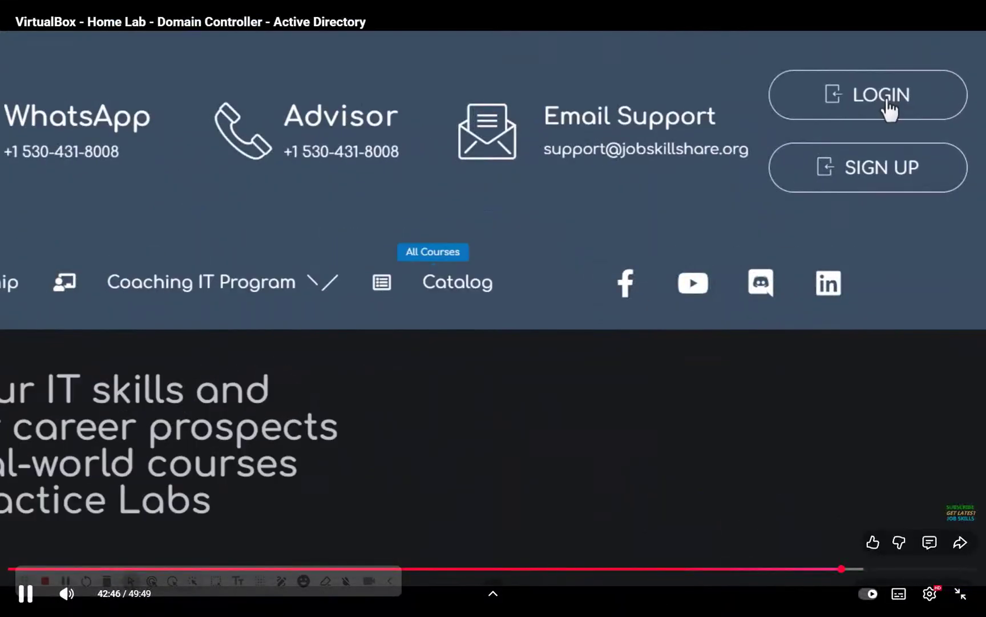
drag(843, 568, 869, 568)
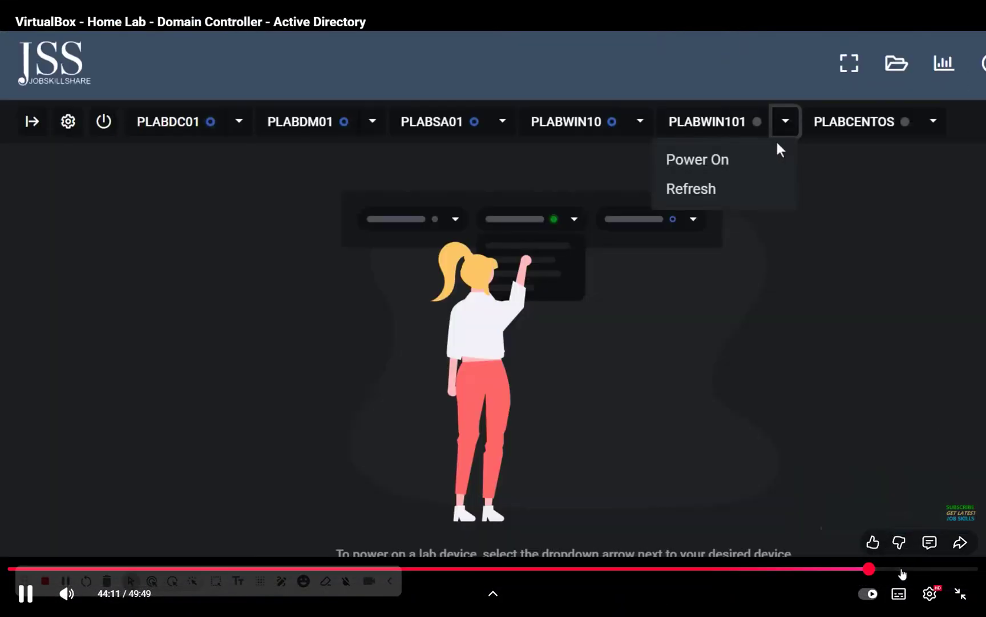
Pause the home-lab video out of full screen, check the PowerPoint slides, and return to YouTube
click(961, 593)
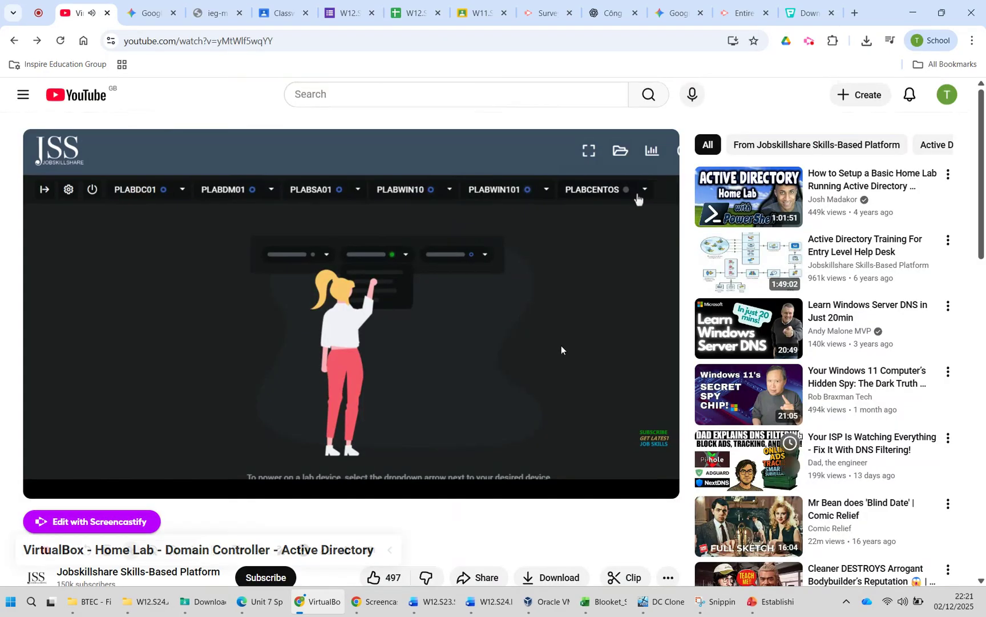
click(488, 344)
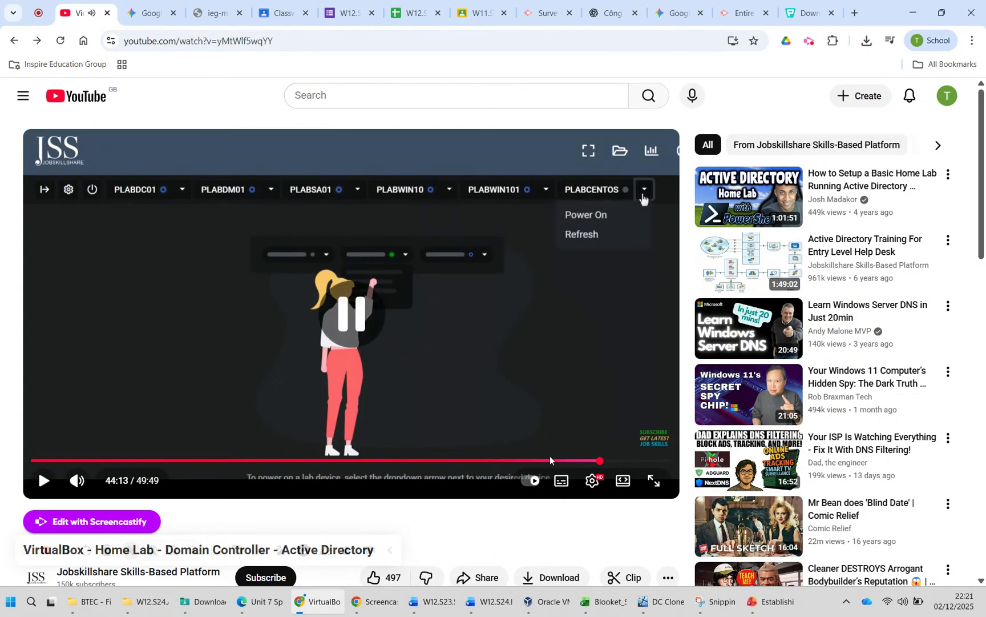
click(764, 607)
mouse_move(438, 604)
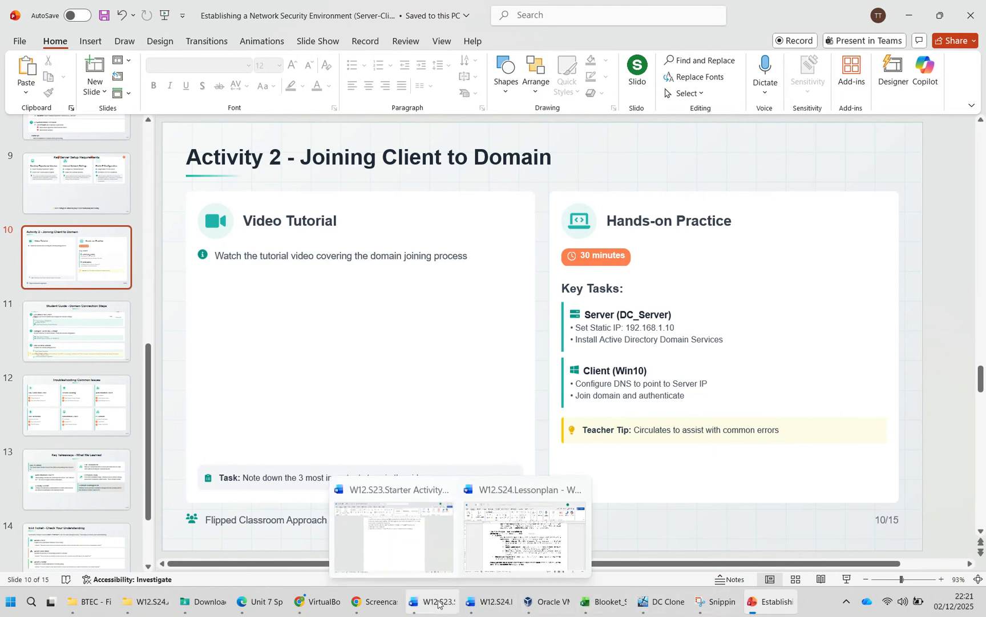
mouse_move(330, 610)
click(298, 610)
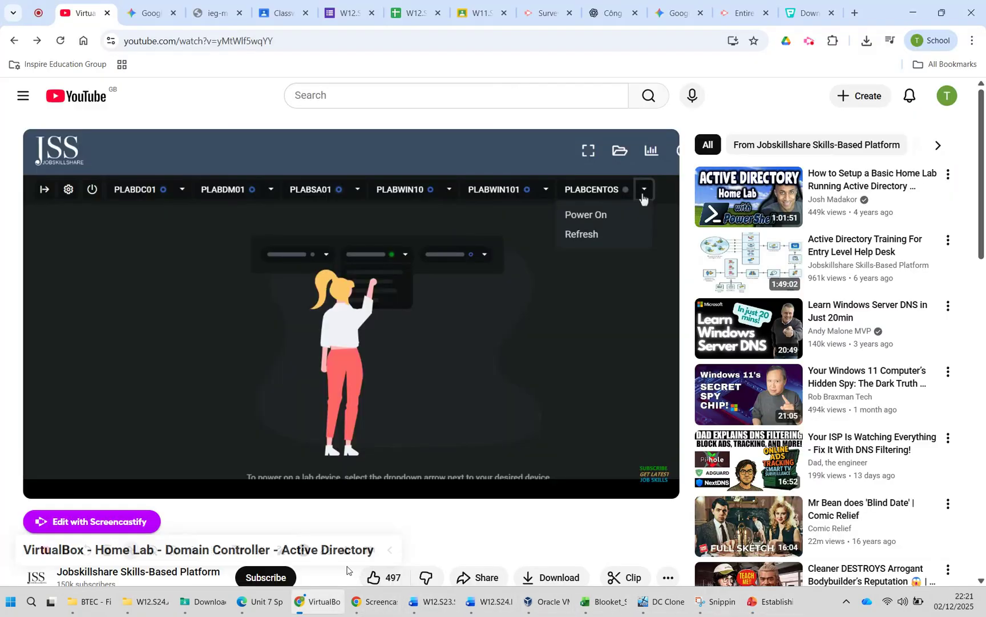